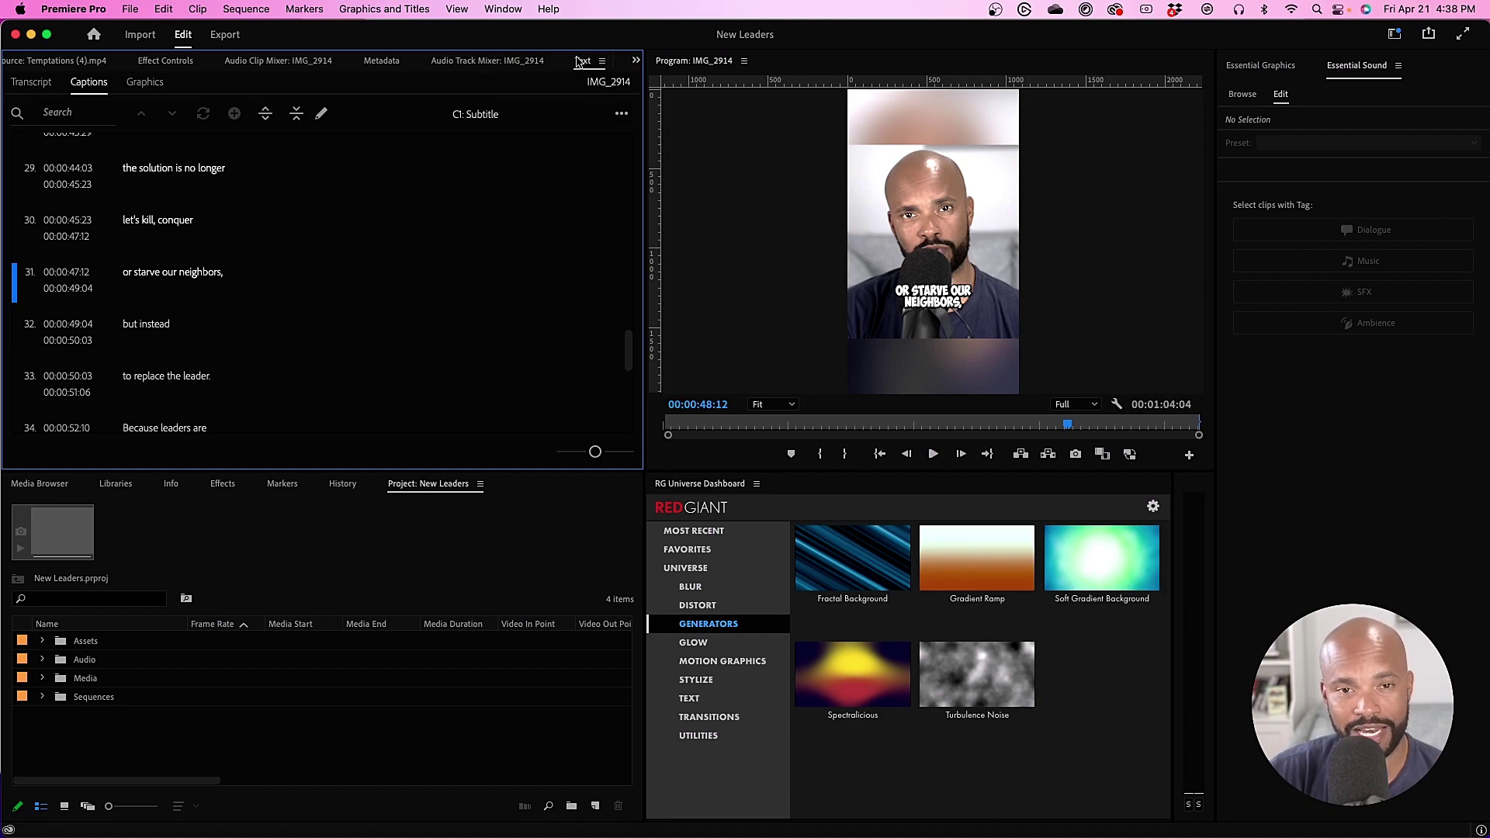
Look through the sequence's transcript, captions and graphics text views, and examine the actions available for the transcript.
click(504, 9)
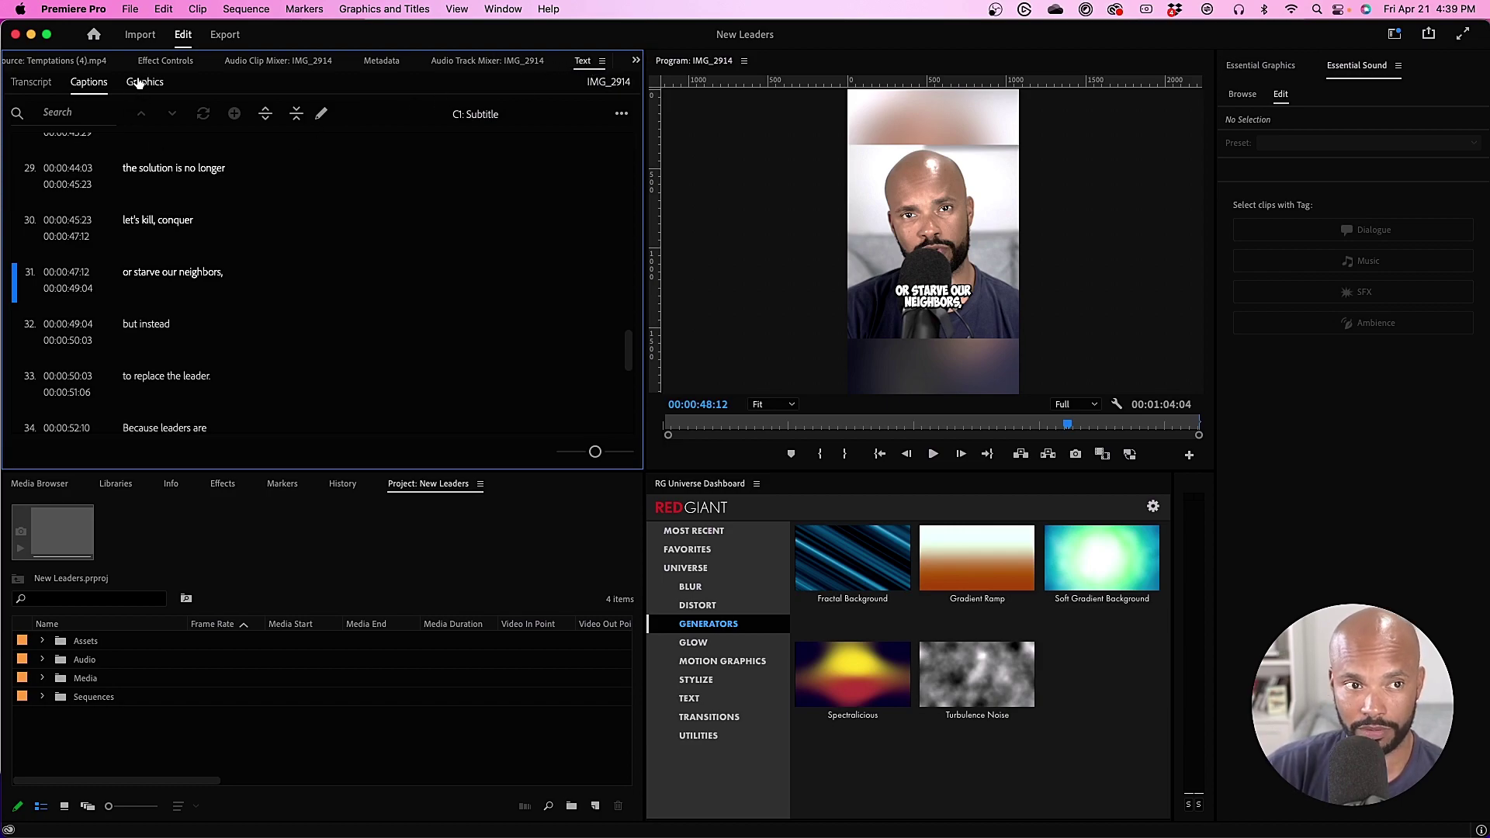
click(29, 84)
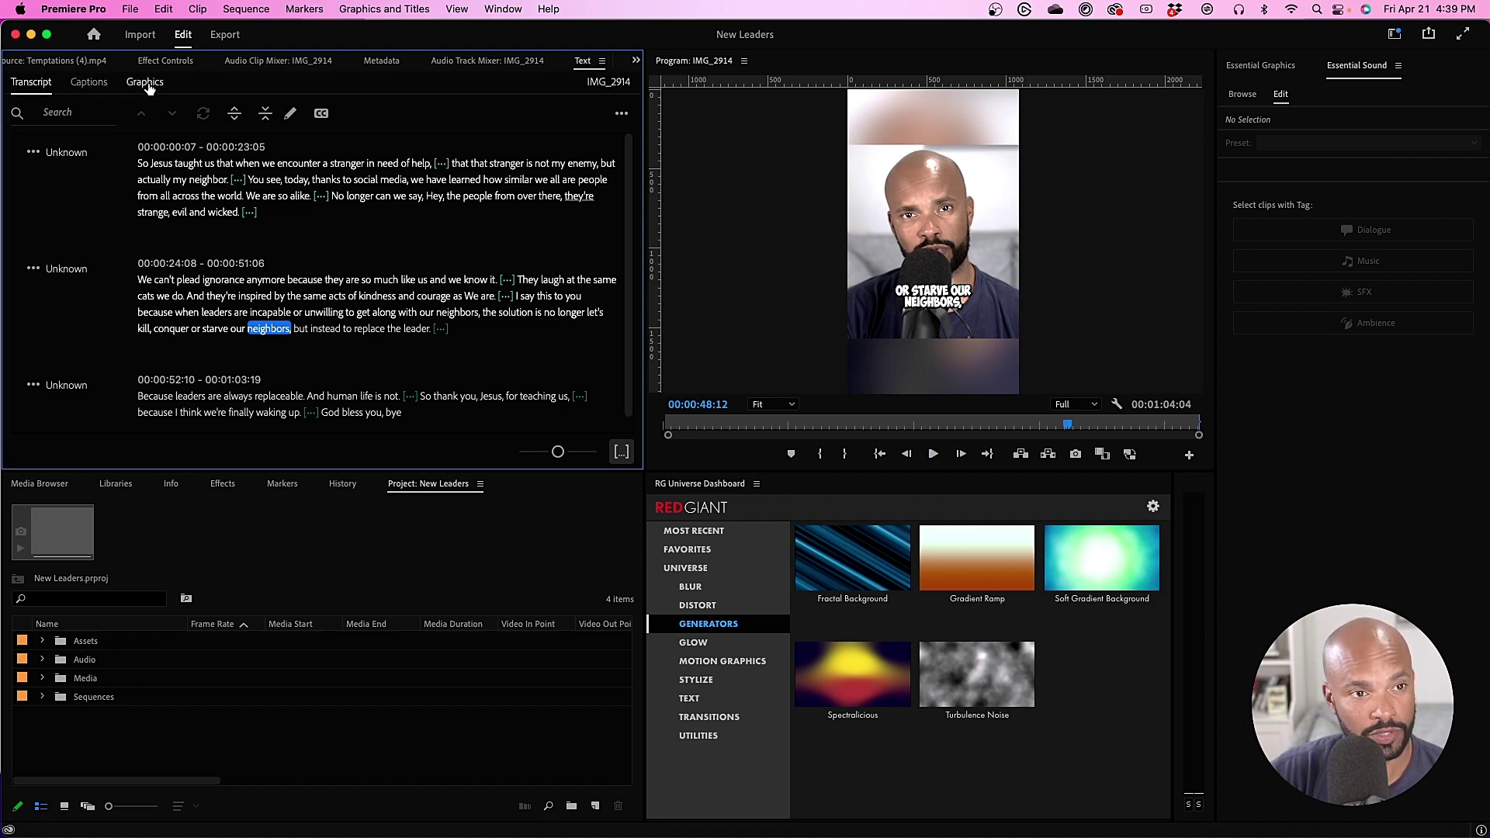
click(88, 82)
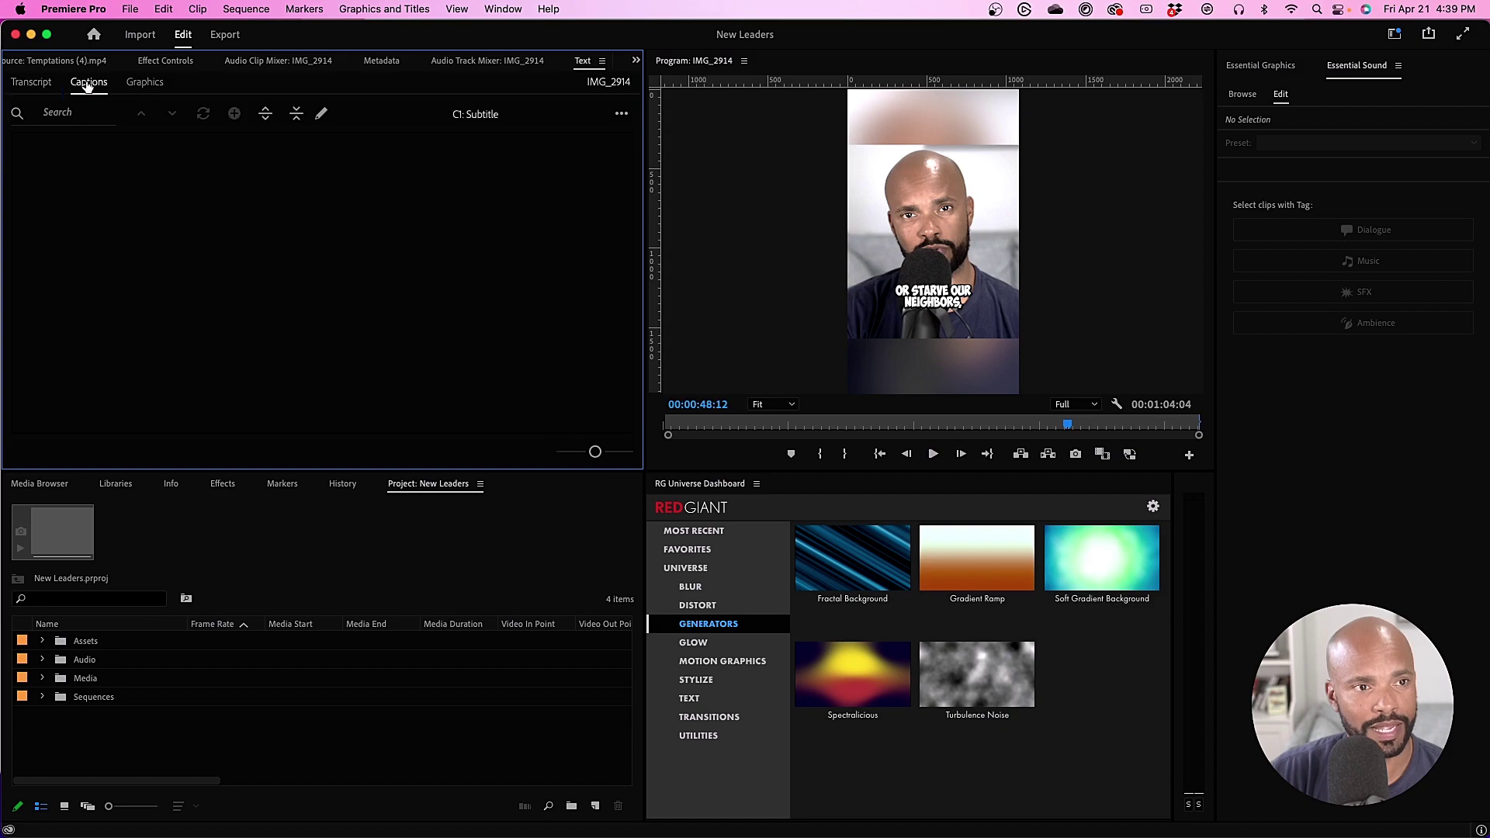
click(142, 83)
click(88, 85)
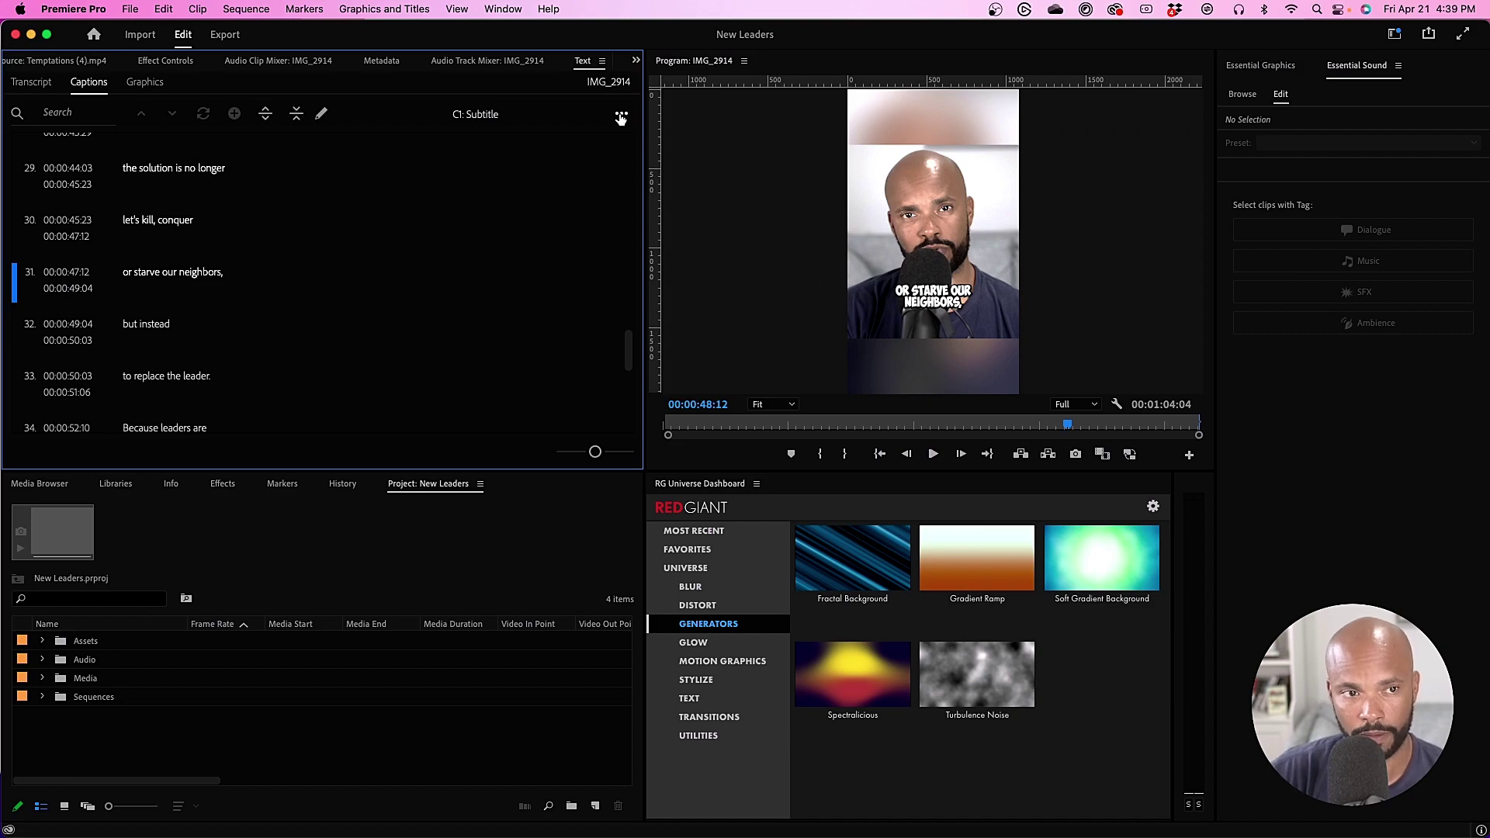
click(30, 82)
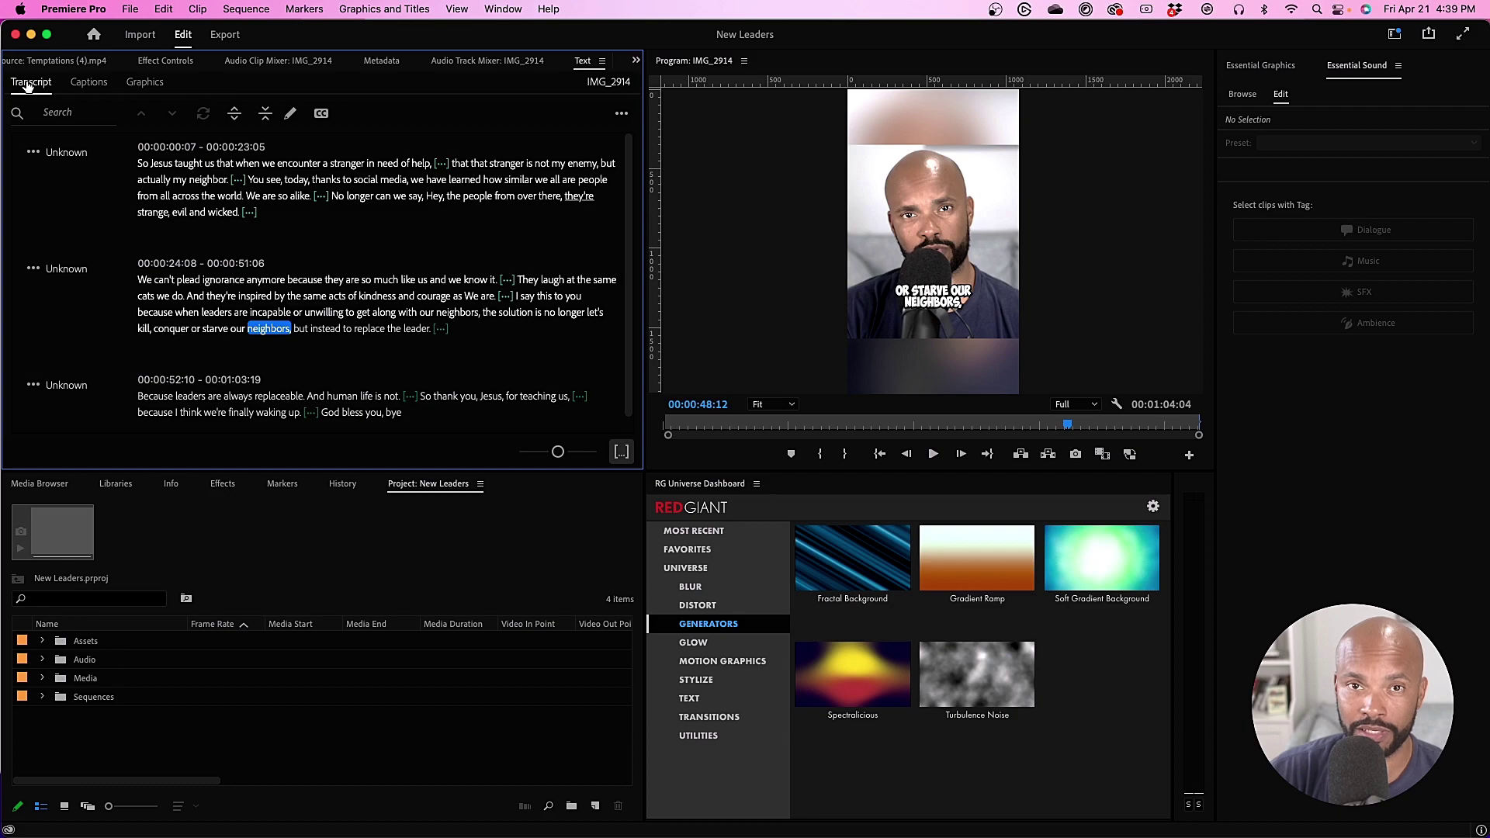
click(621, 113)
mouse_move(531, 224)
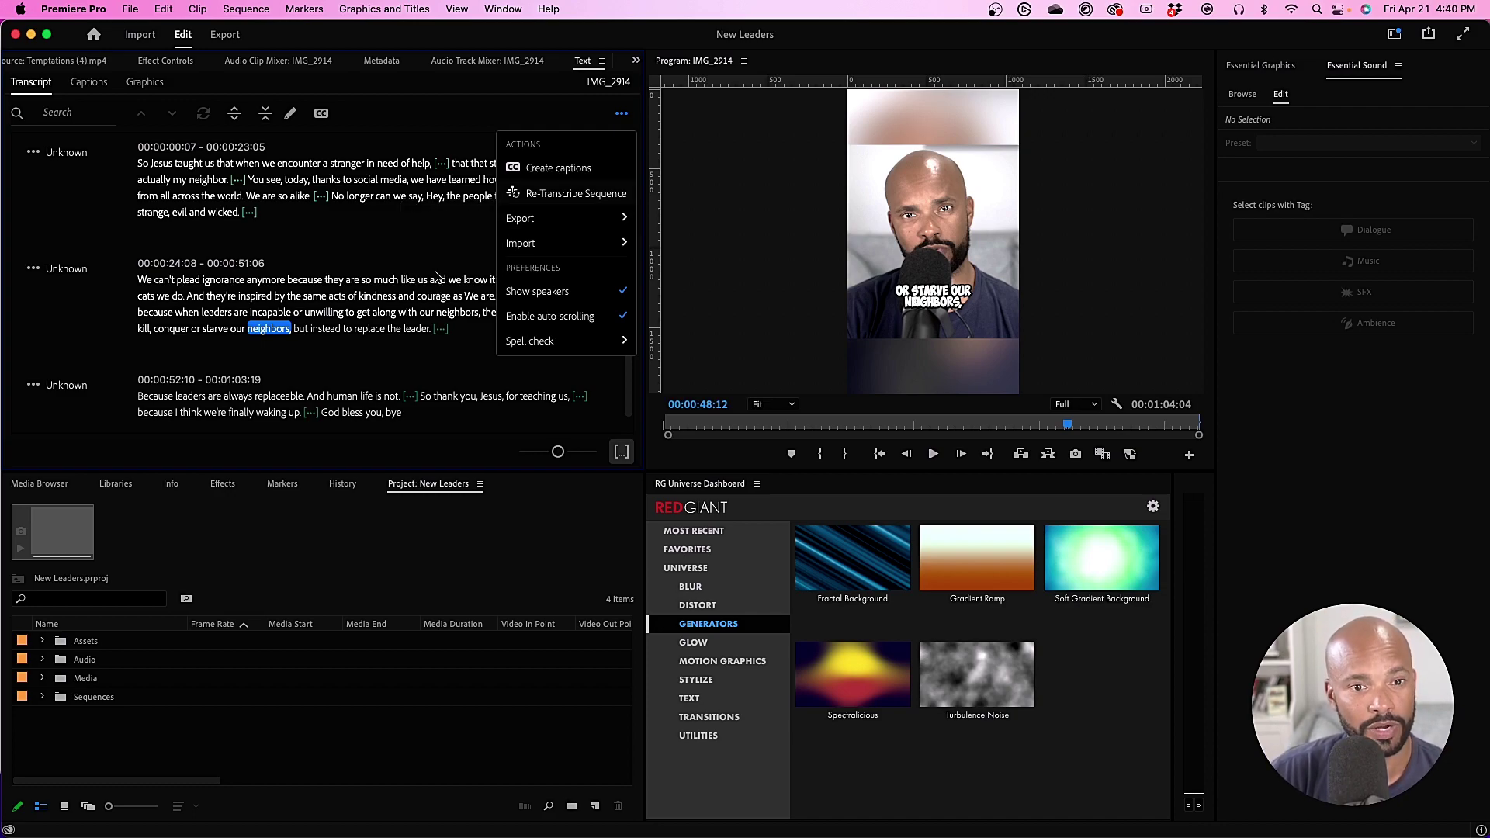
Export the sequence's captions as an SRT file named "New Leaders v2.srt" in the New Leaders folder.
click(92, 83)
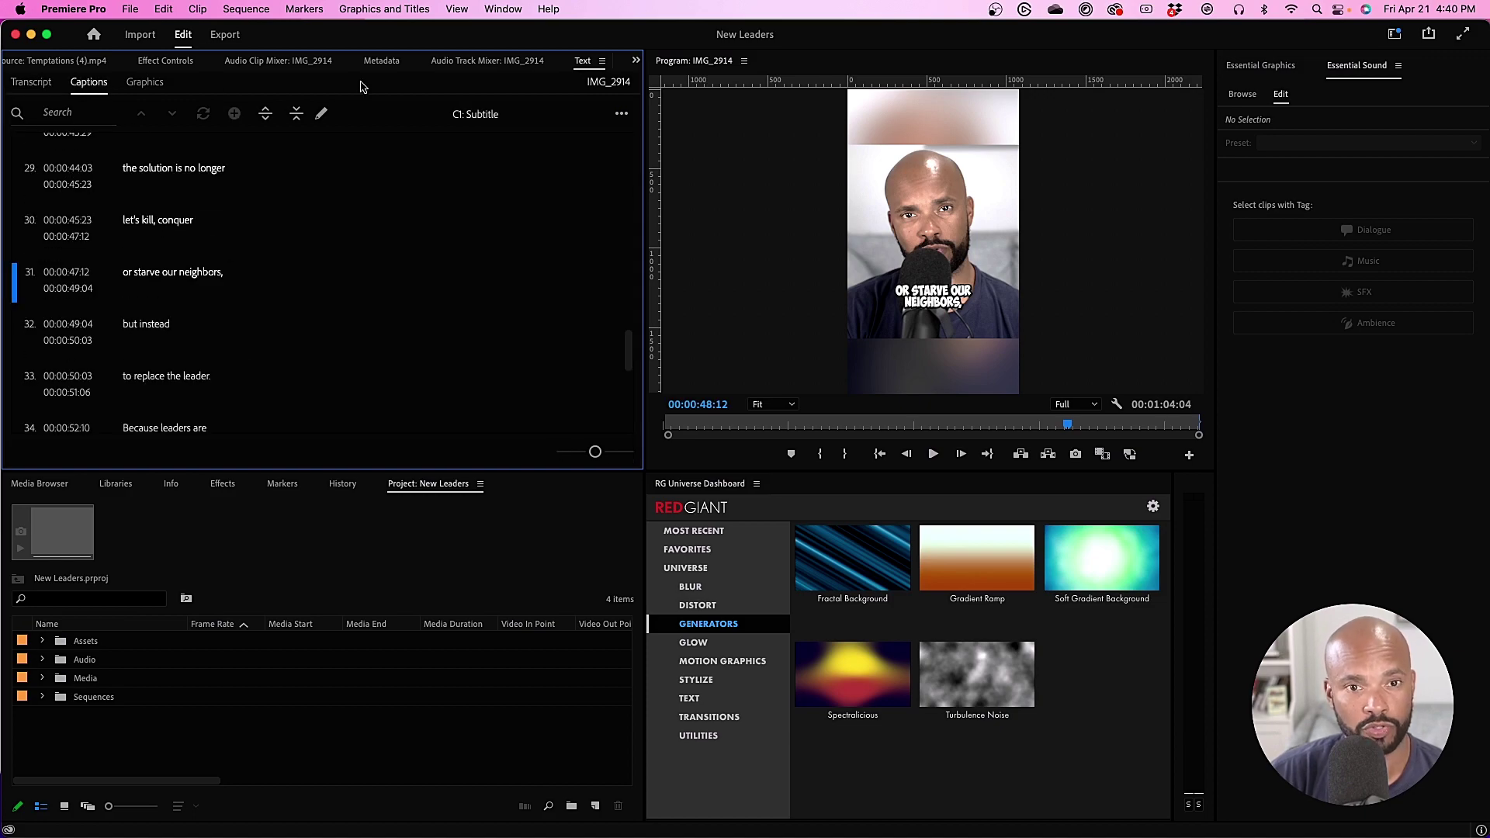
click(620, 117)
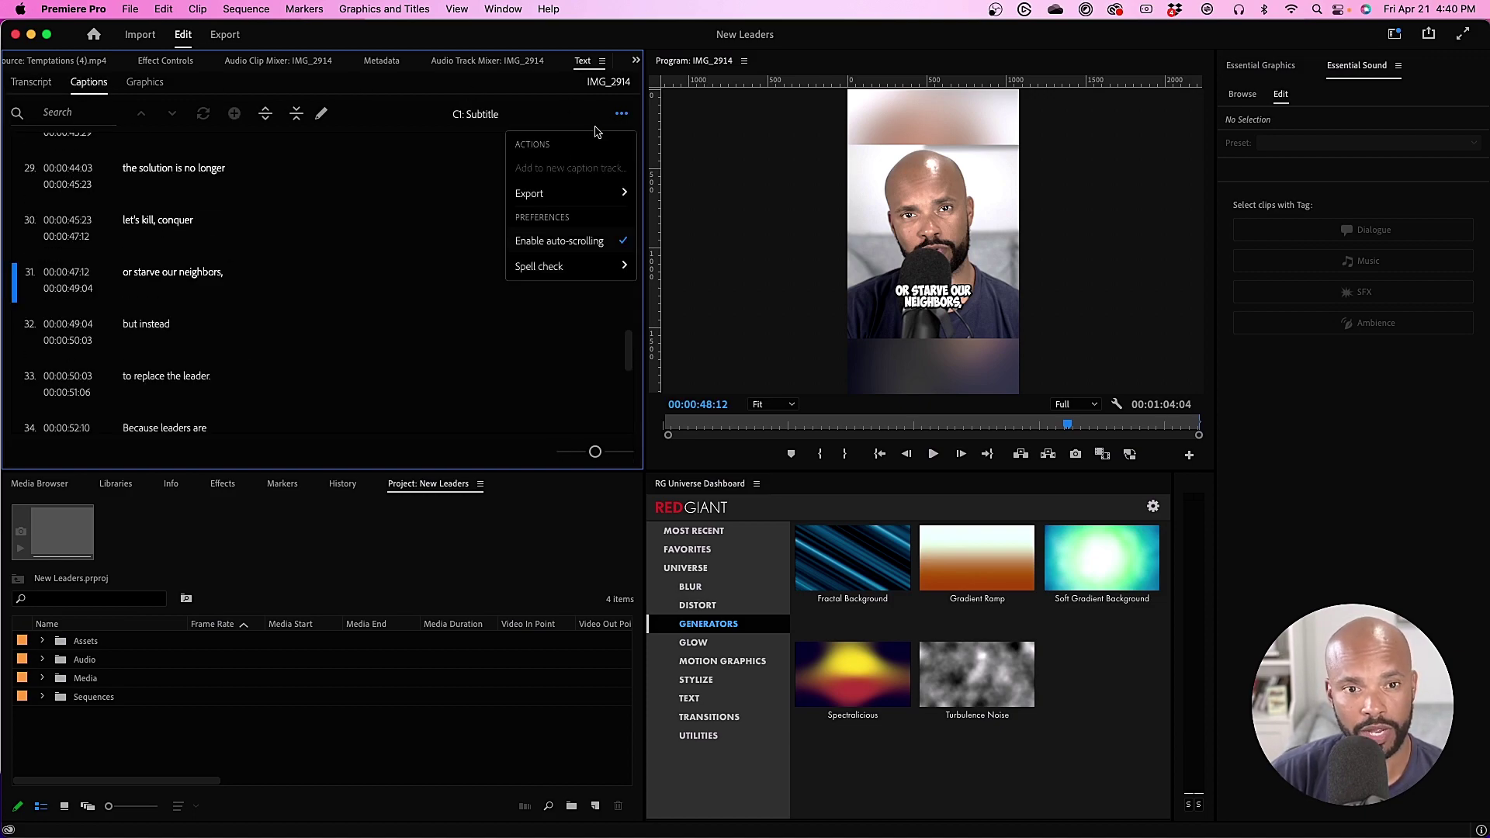
mouse_move(542, 194)
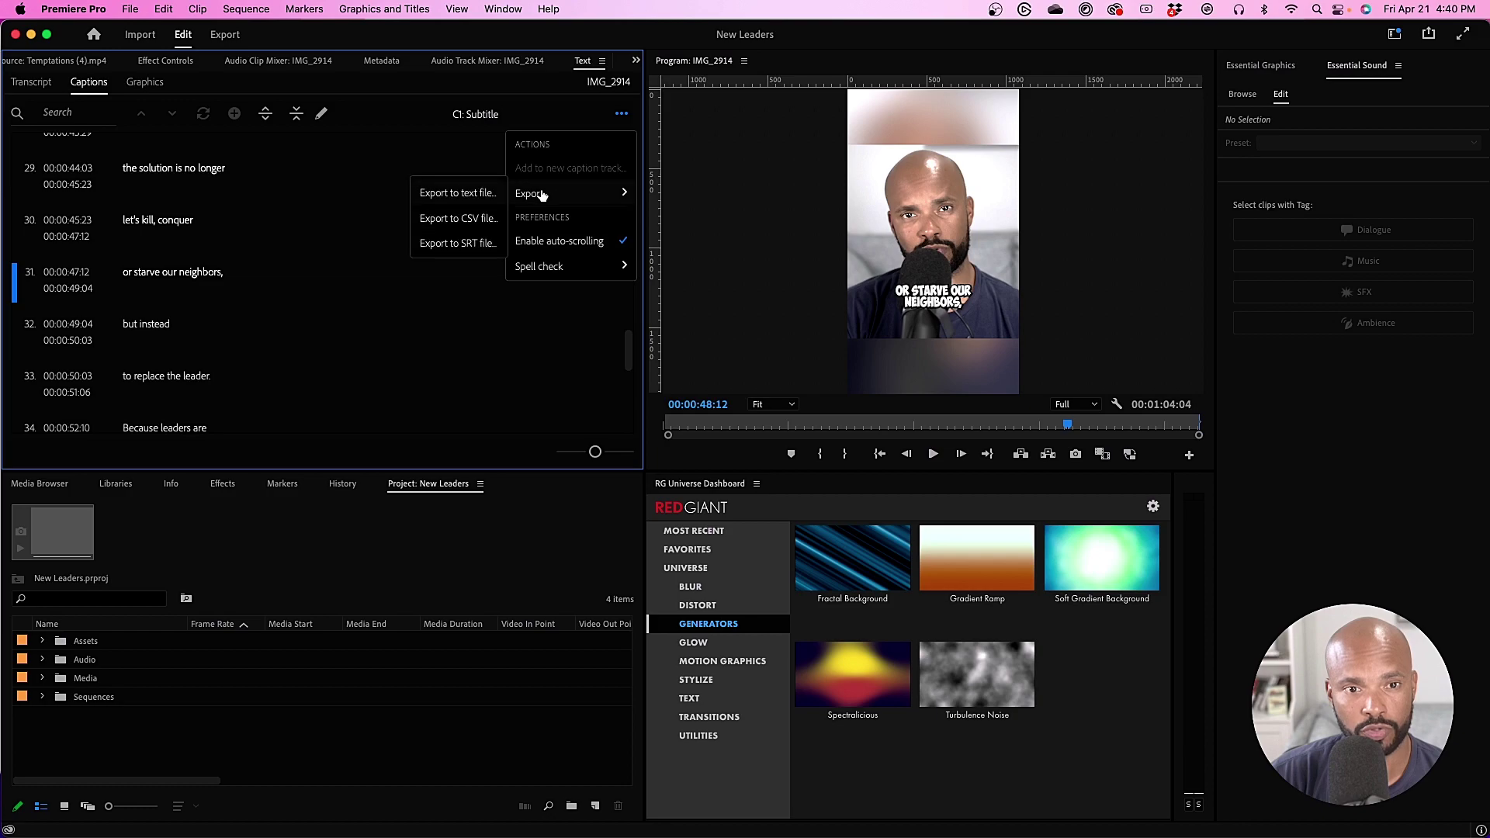
click(445, 244)
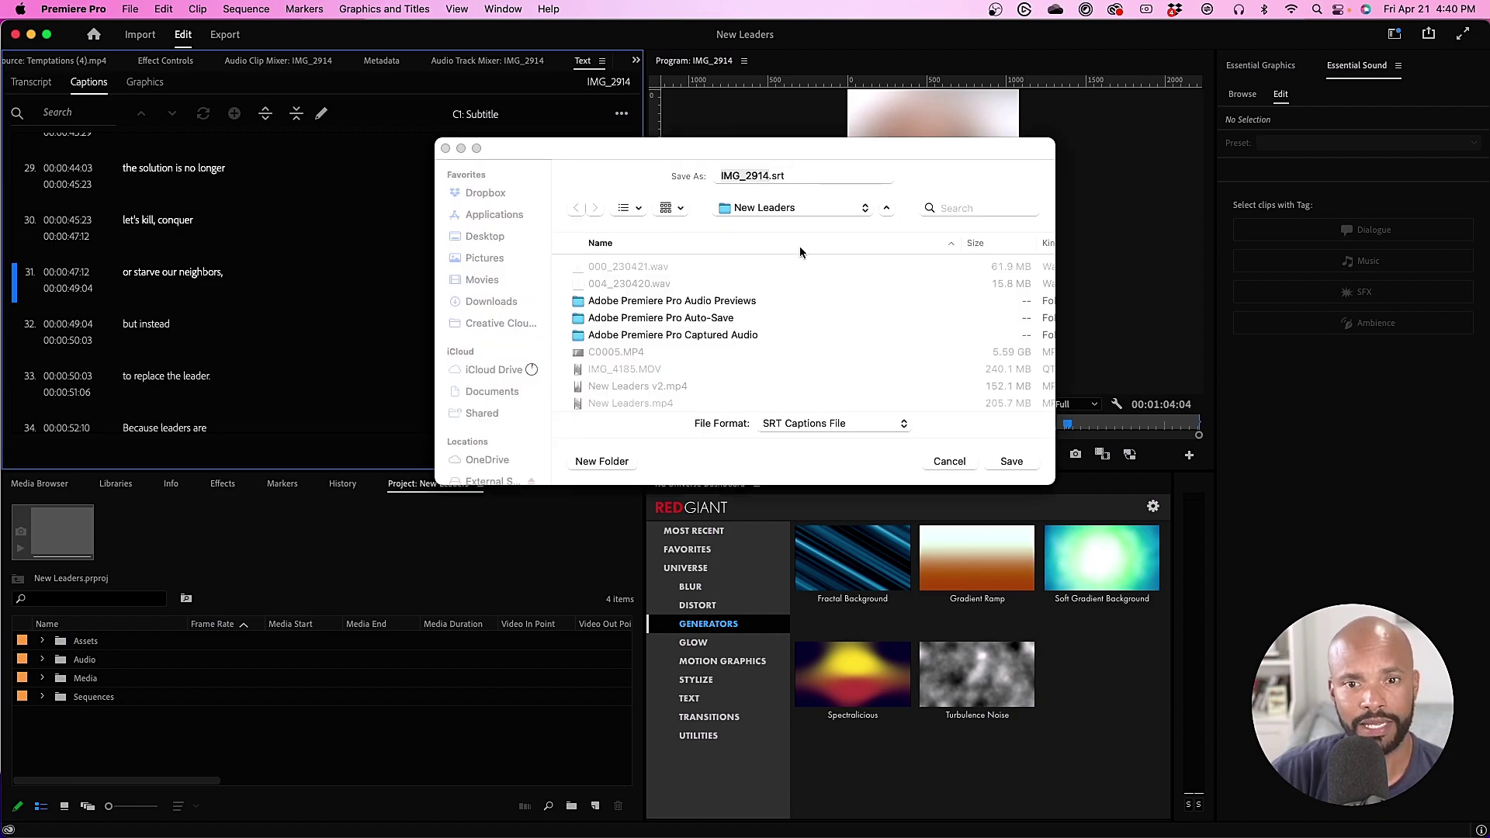
drag(650, 150, 582, 113)
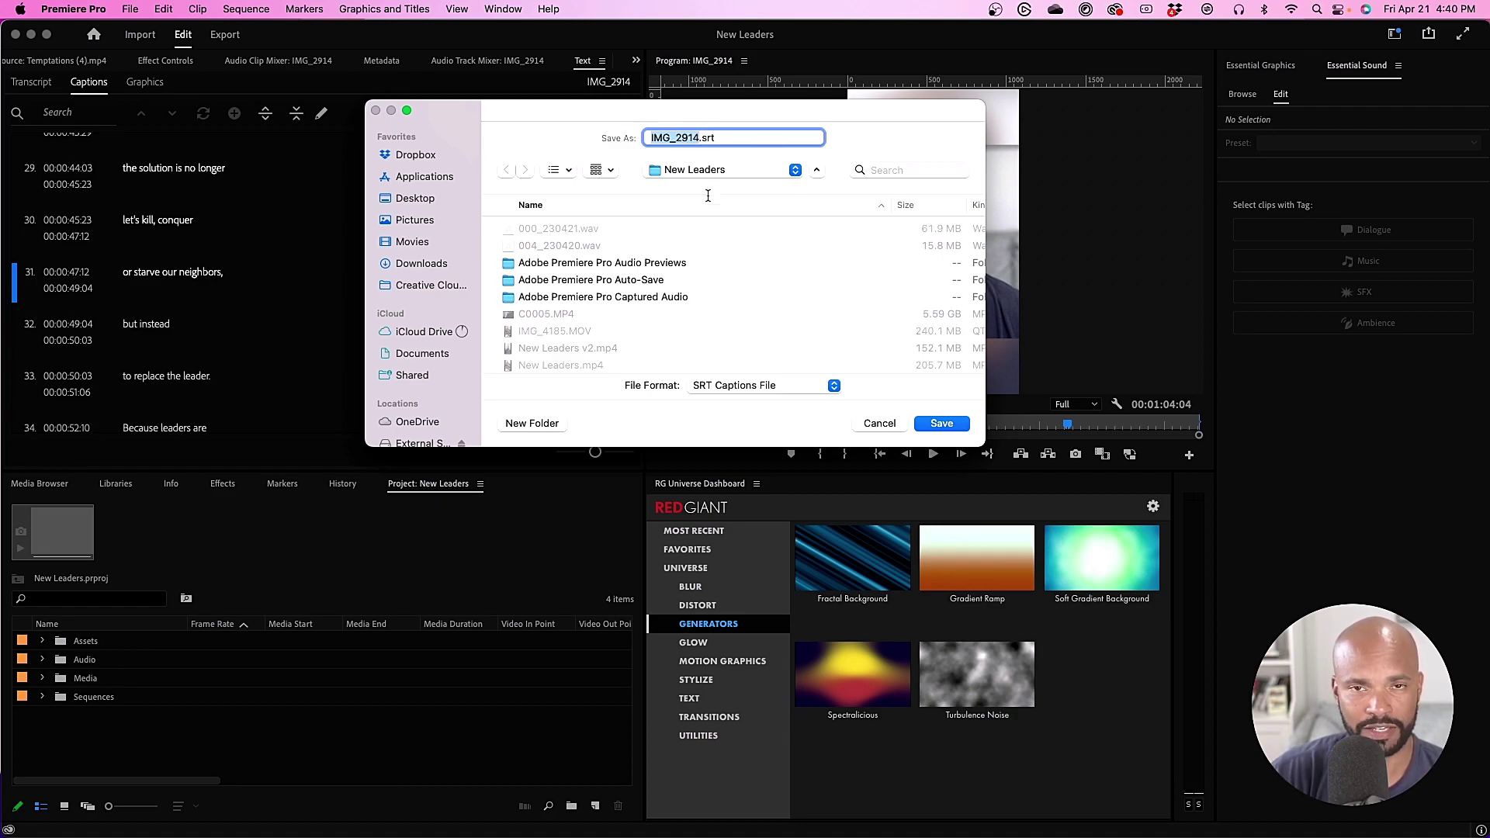
click(543, 348)
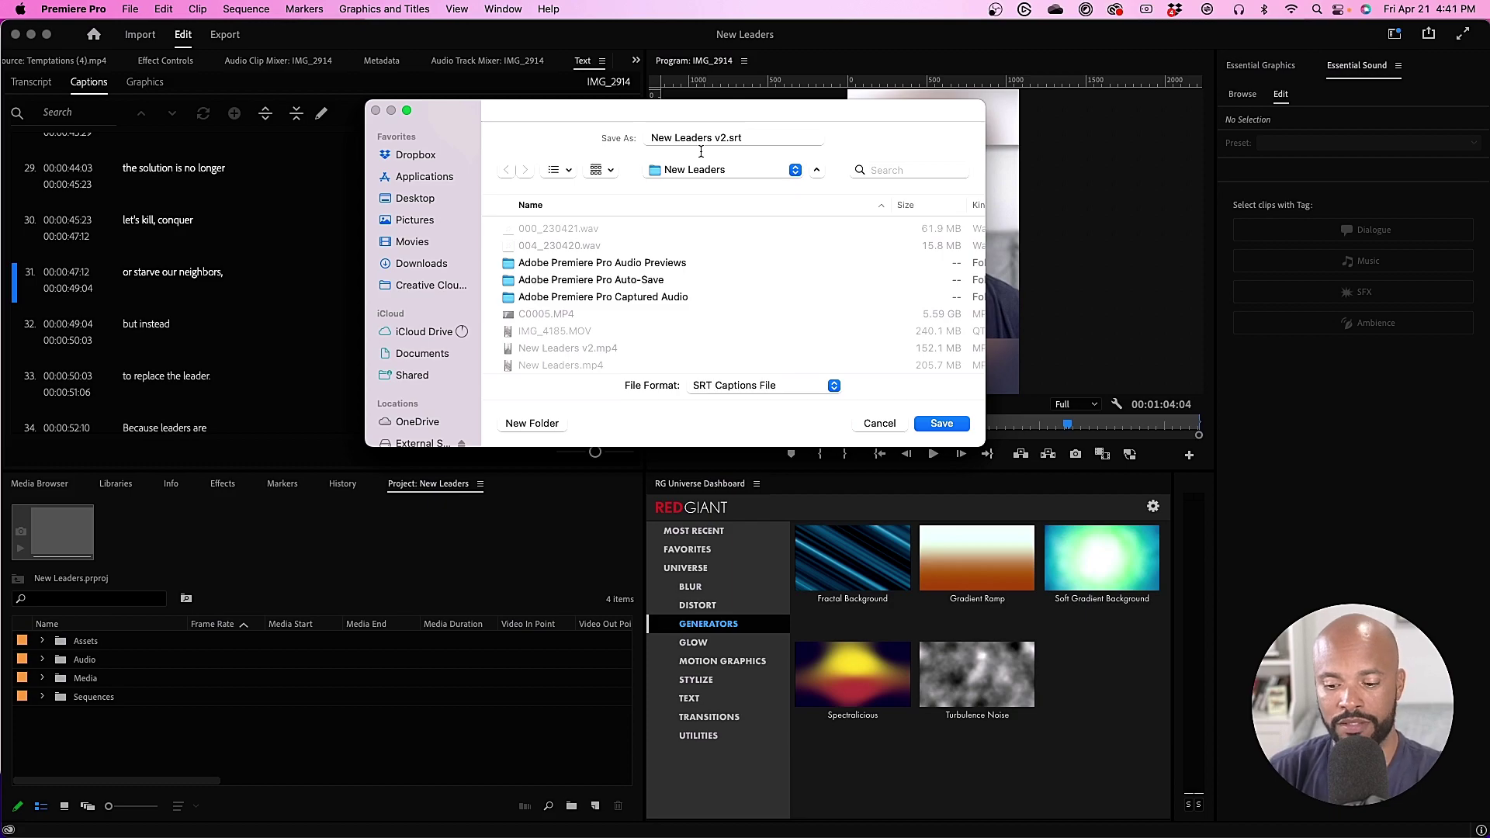
click(941, 423)
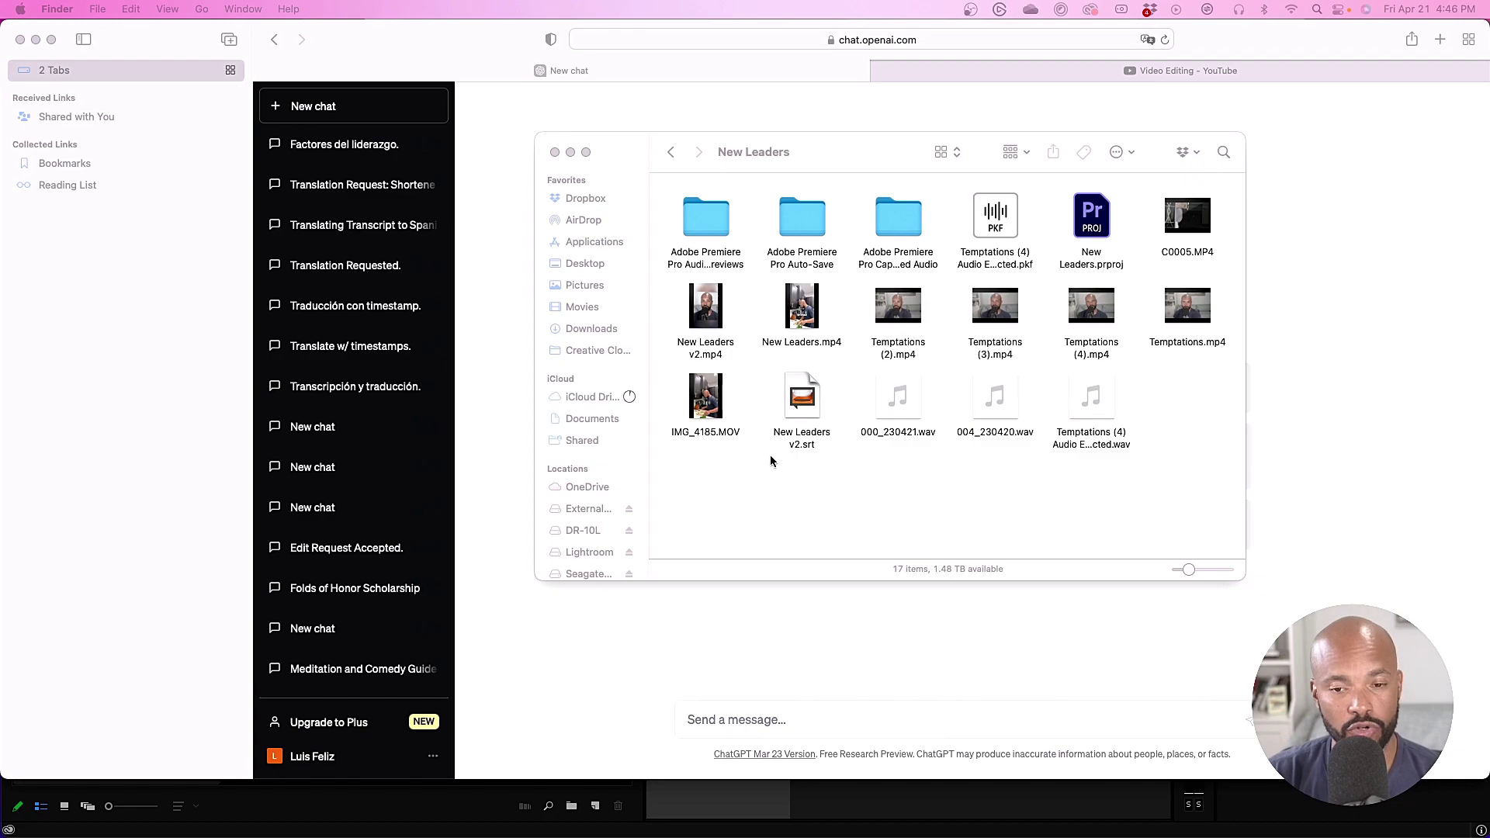
Open the exported "New Leaders v2.srt" file from the New Leaders folder with TextEdit.
click(844, 482)
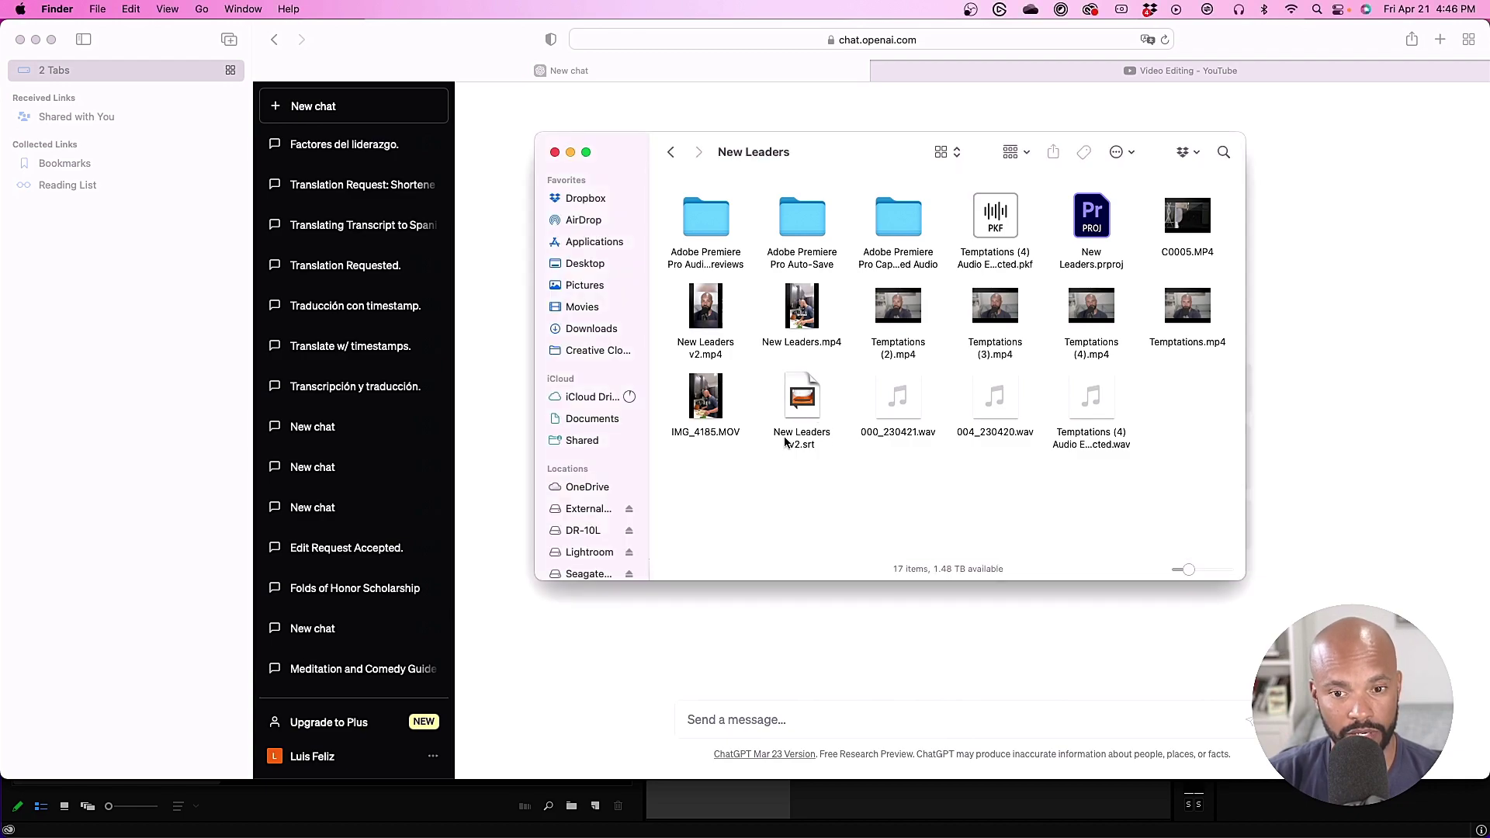
click(804, 395)
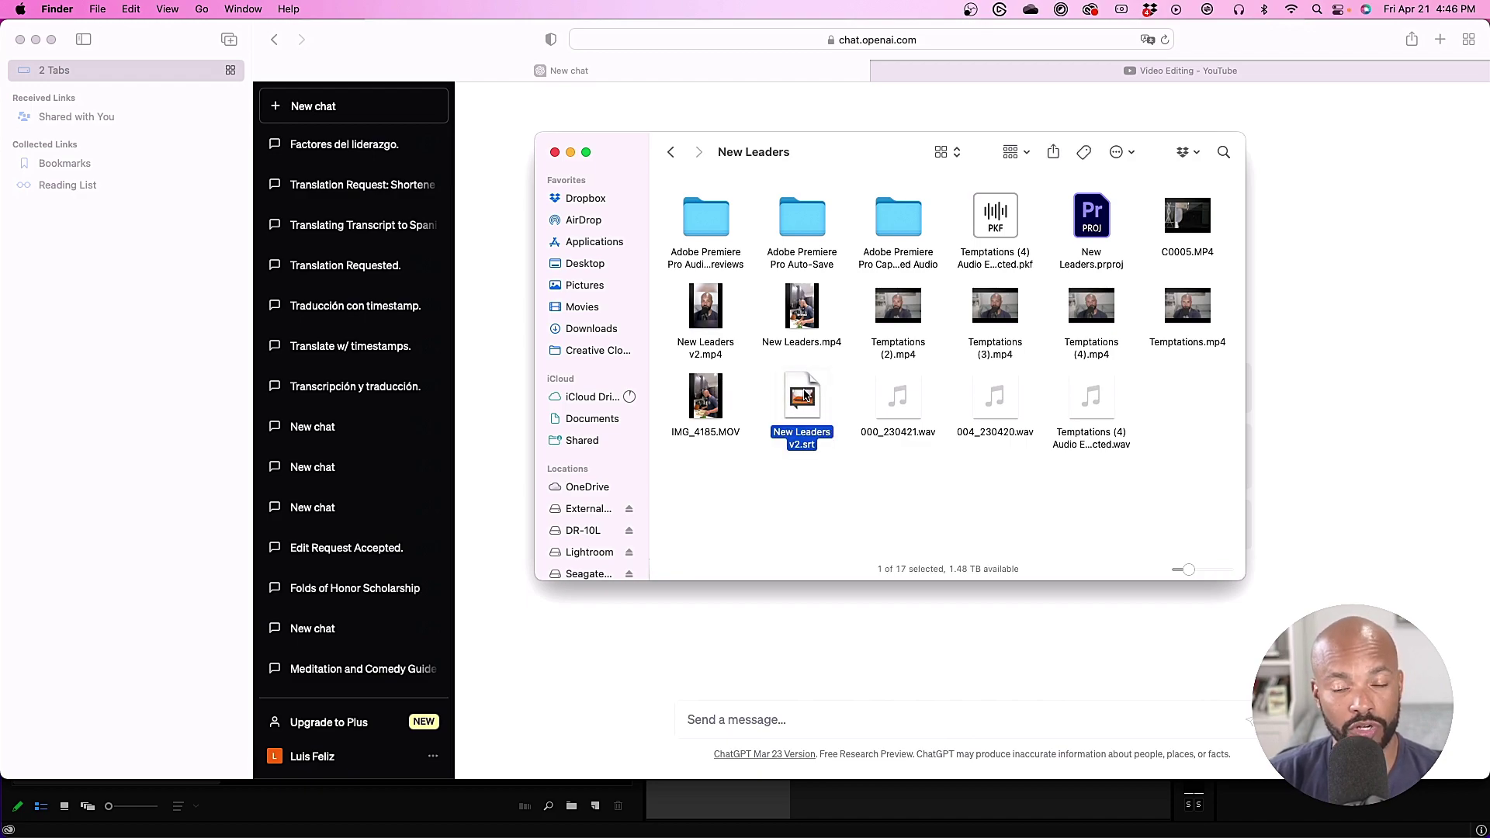
right_click(804, 395)
mouse_move(884, 416)
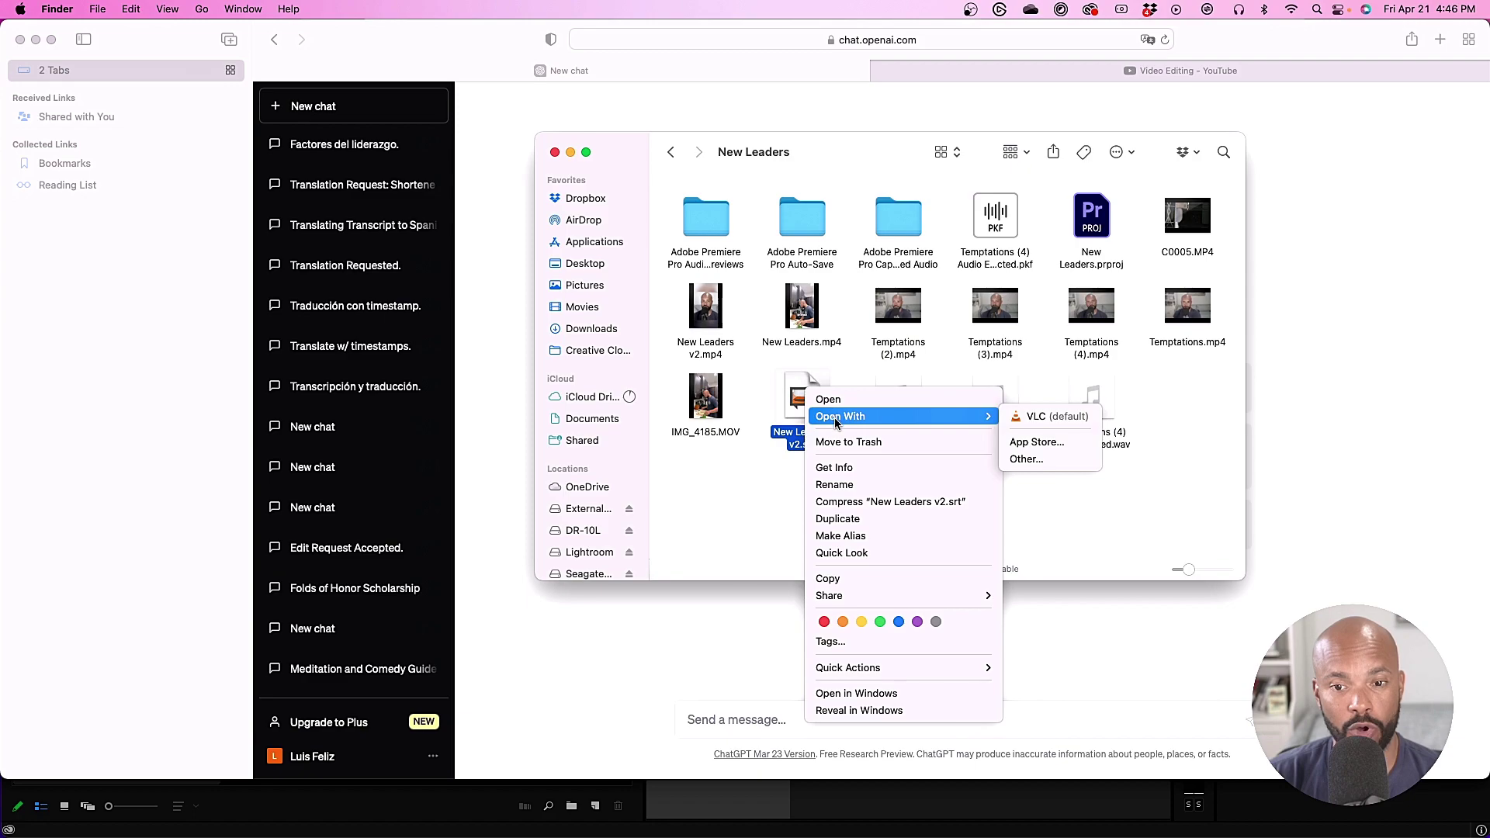
click(1032, 461)
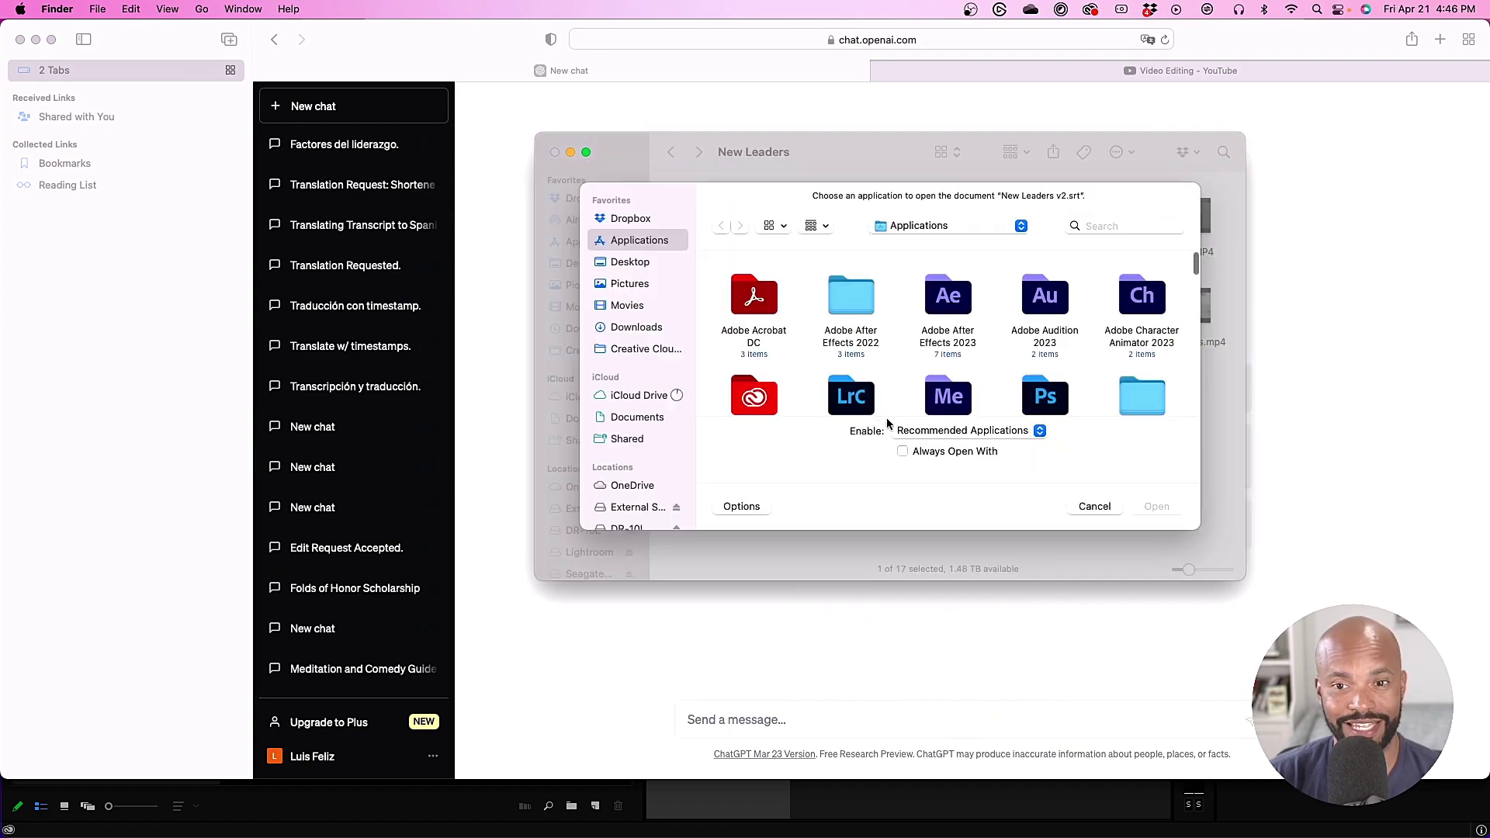
click(1125, 226)
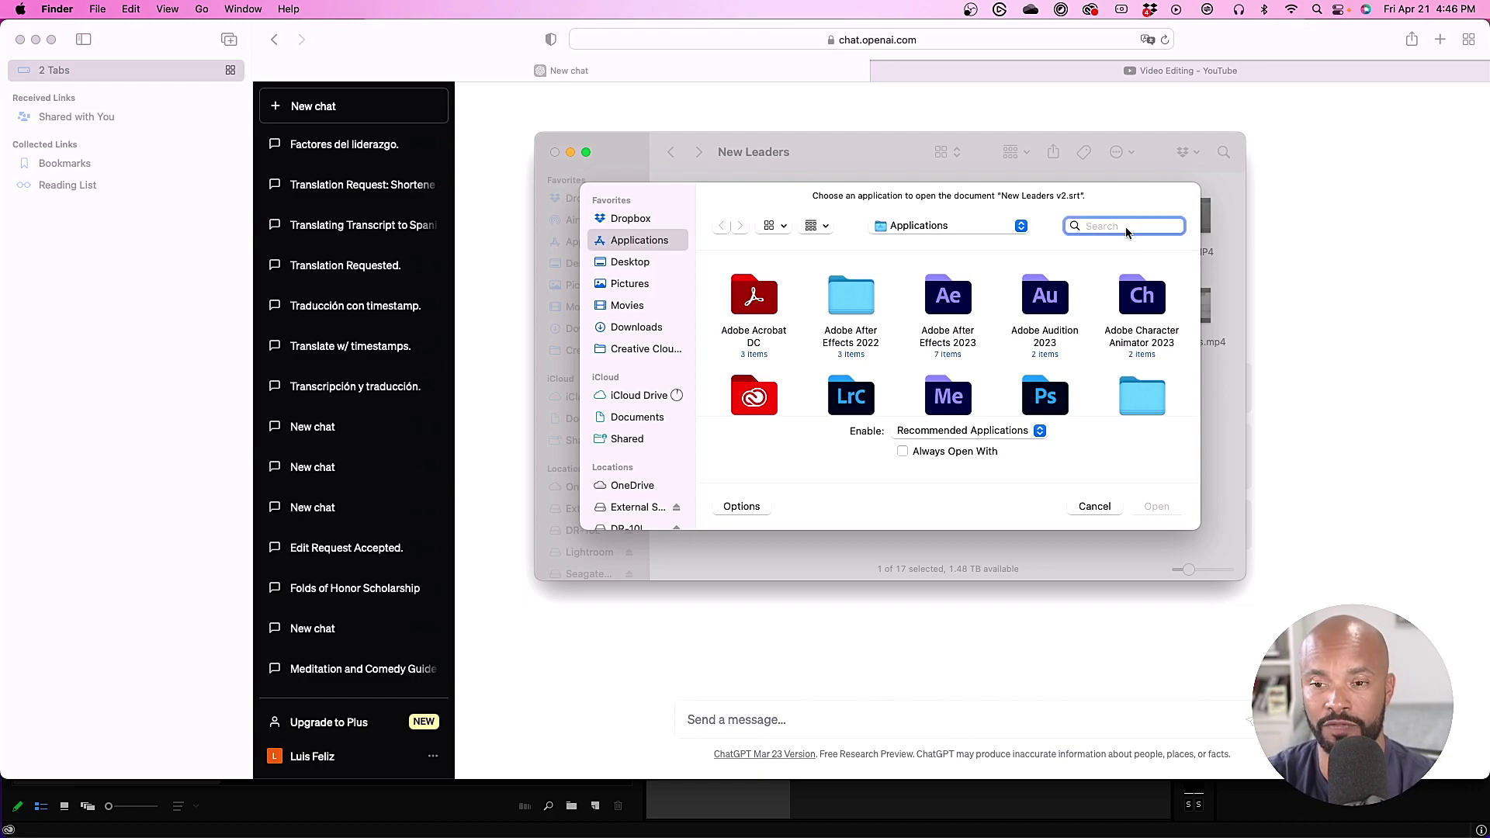
text(text)
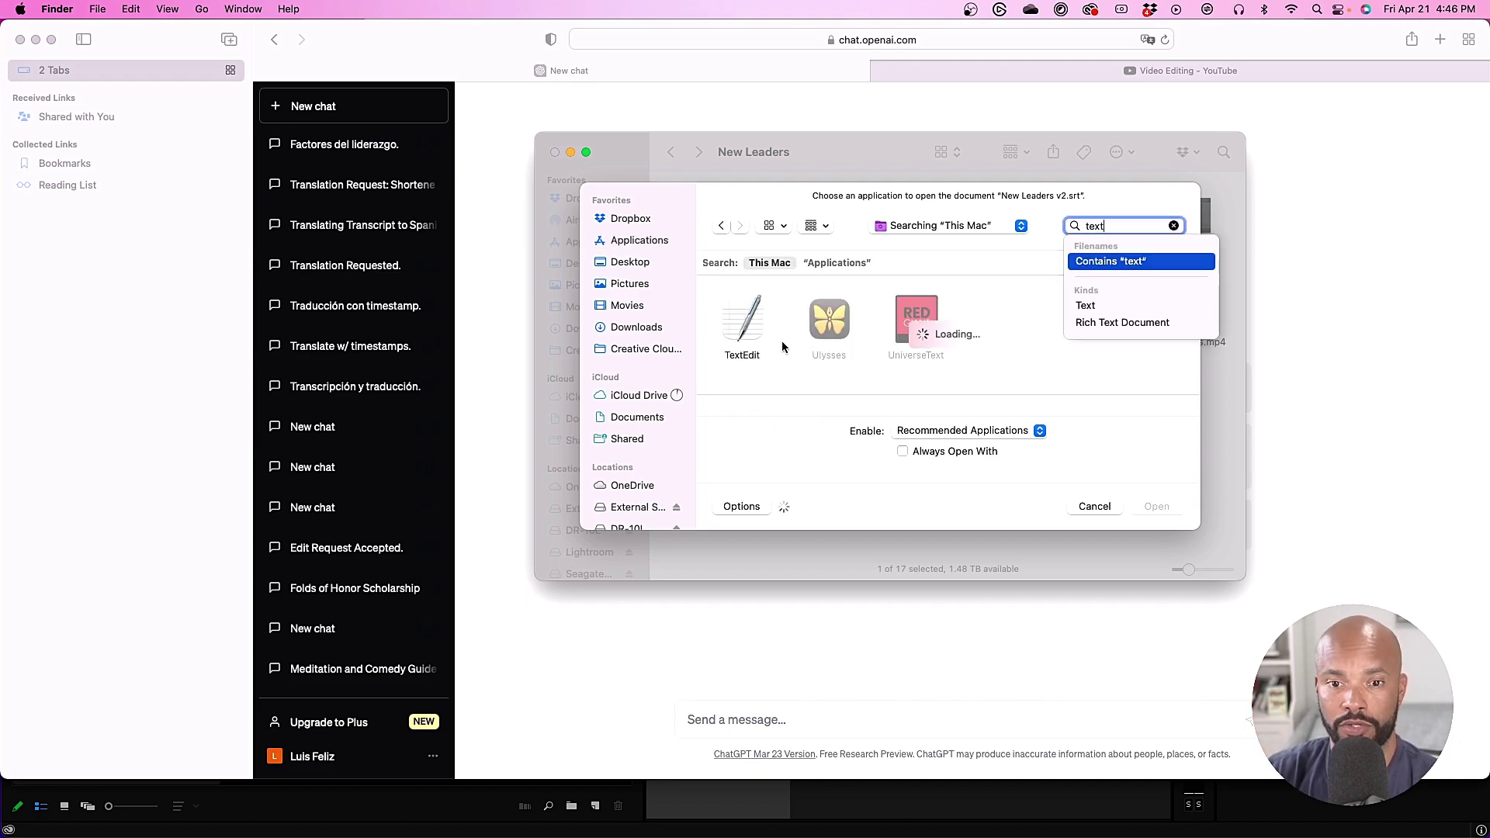
click(743, 327)
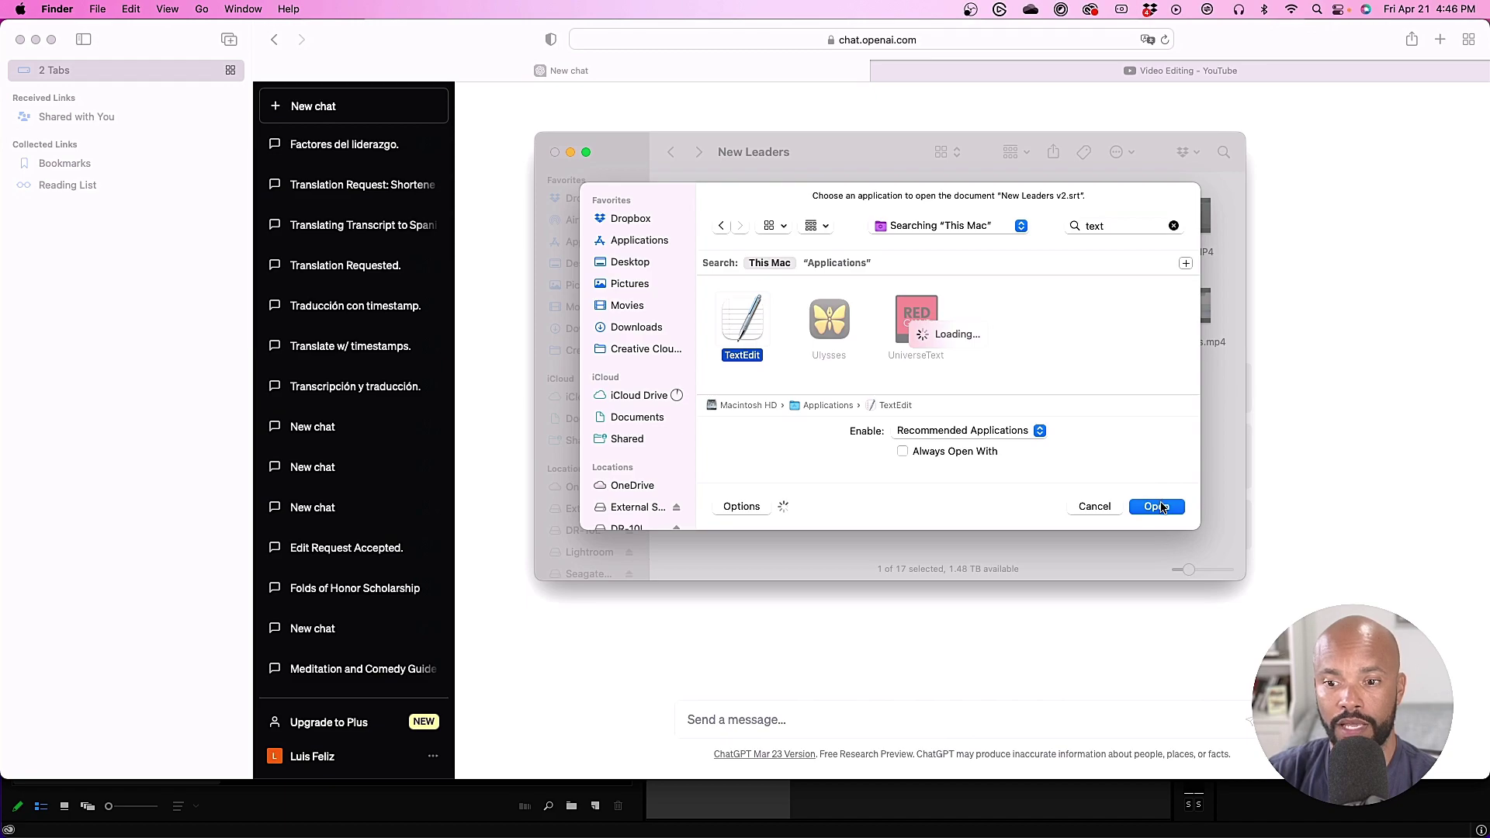
click(1160, 507)
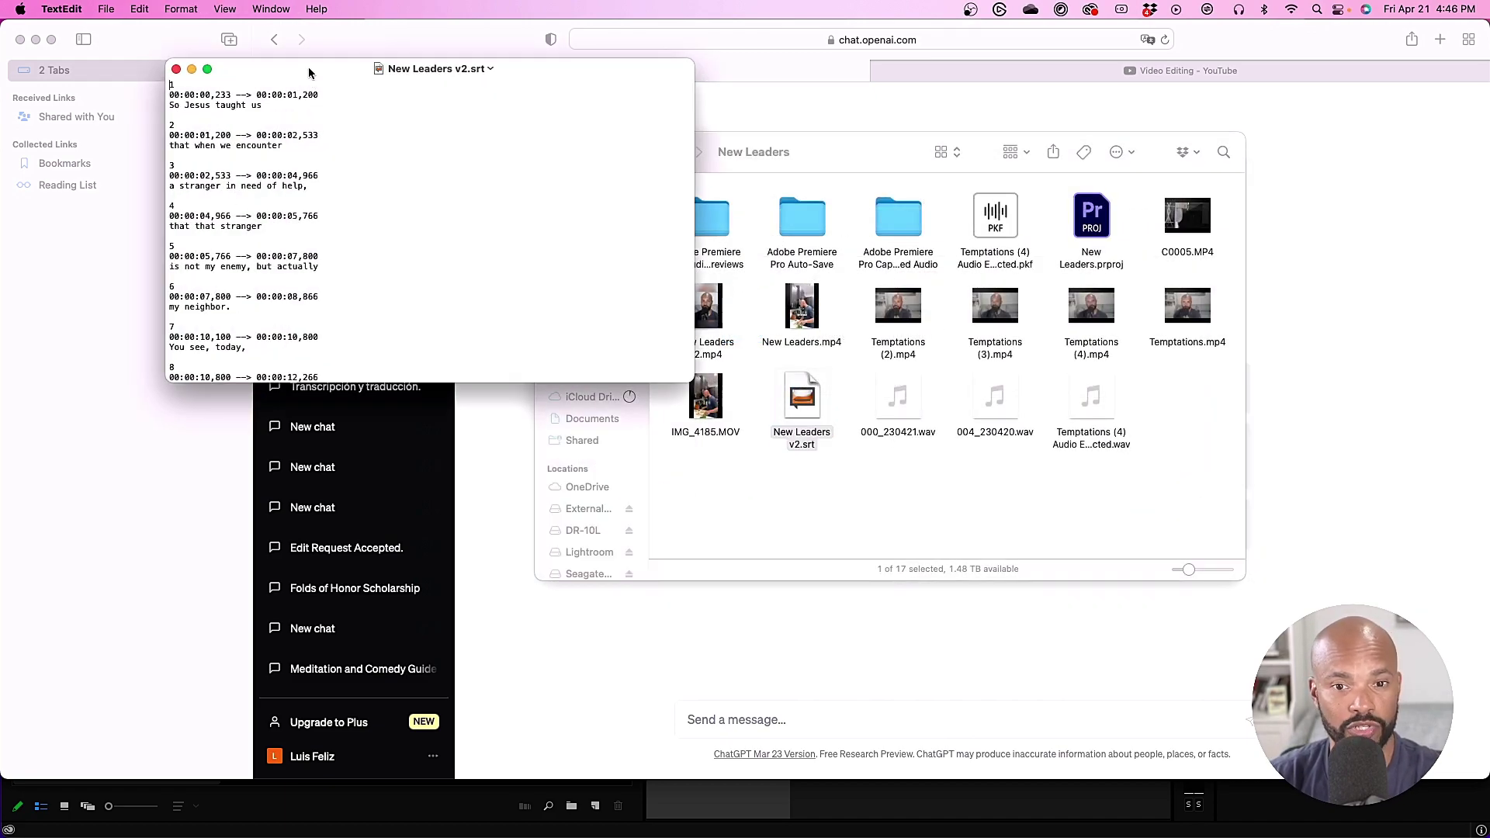
Minimize the New Leaders folder window and place the SRT text window clear of the ChatGPT message field.
drag(309, 67, 682, 166)
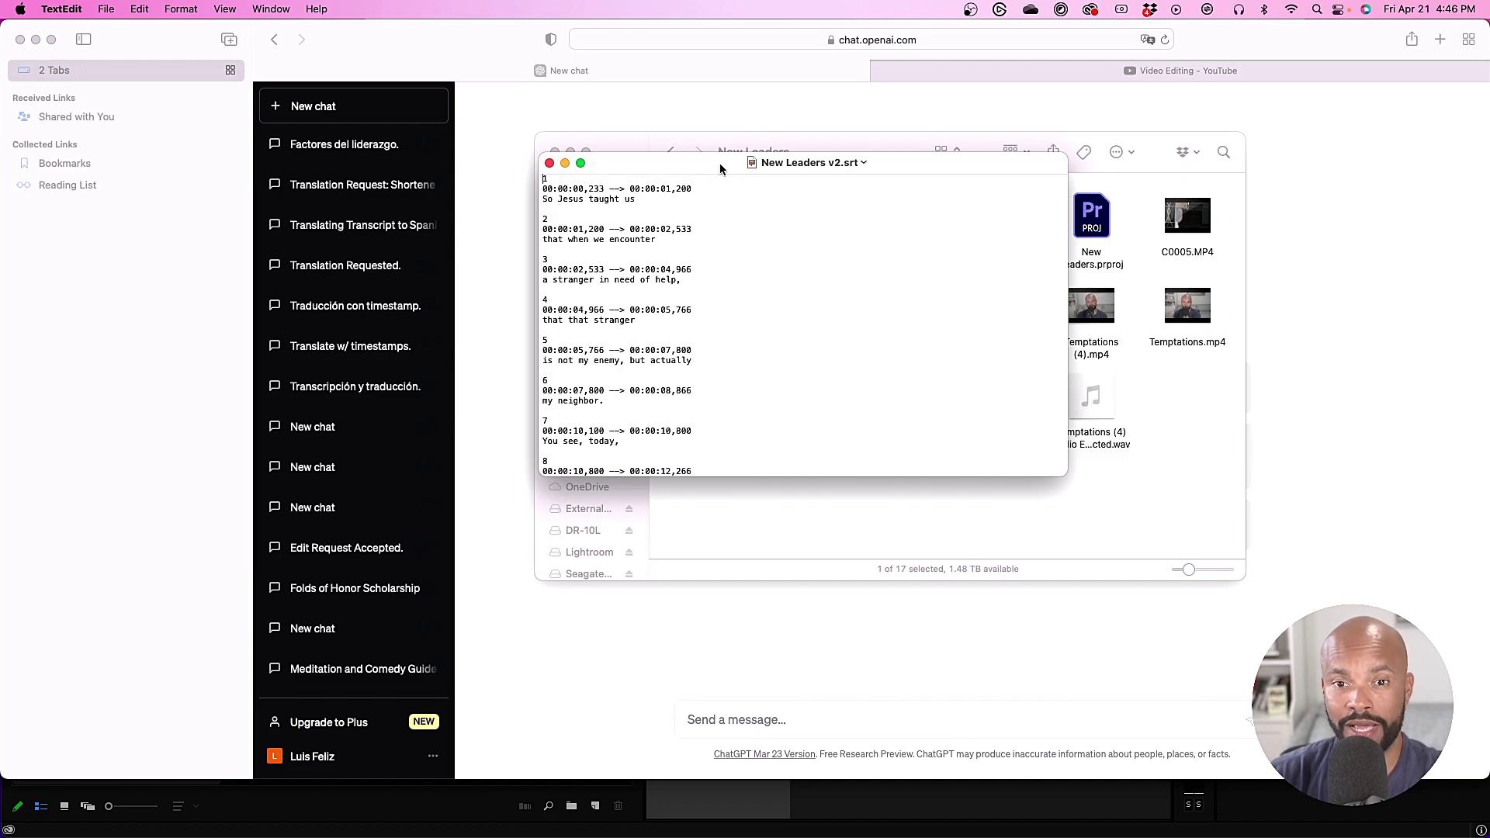
drag(720, 166, 275, 84)
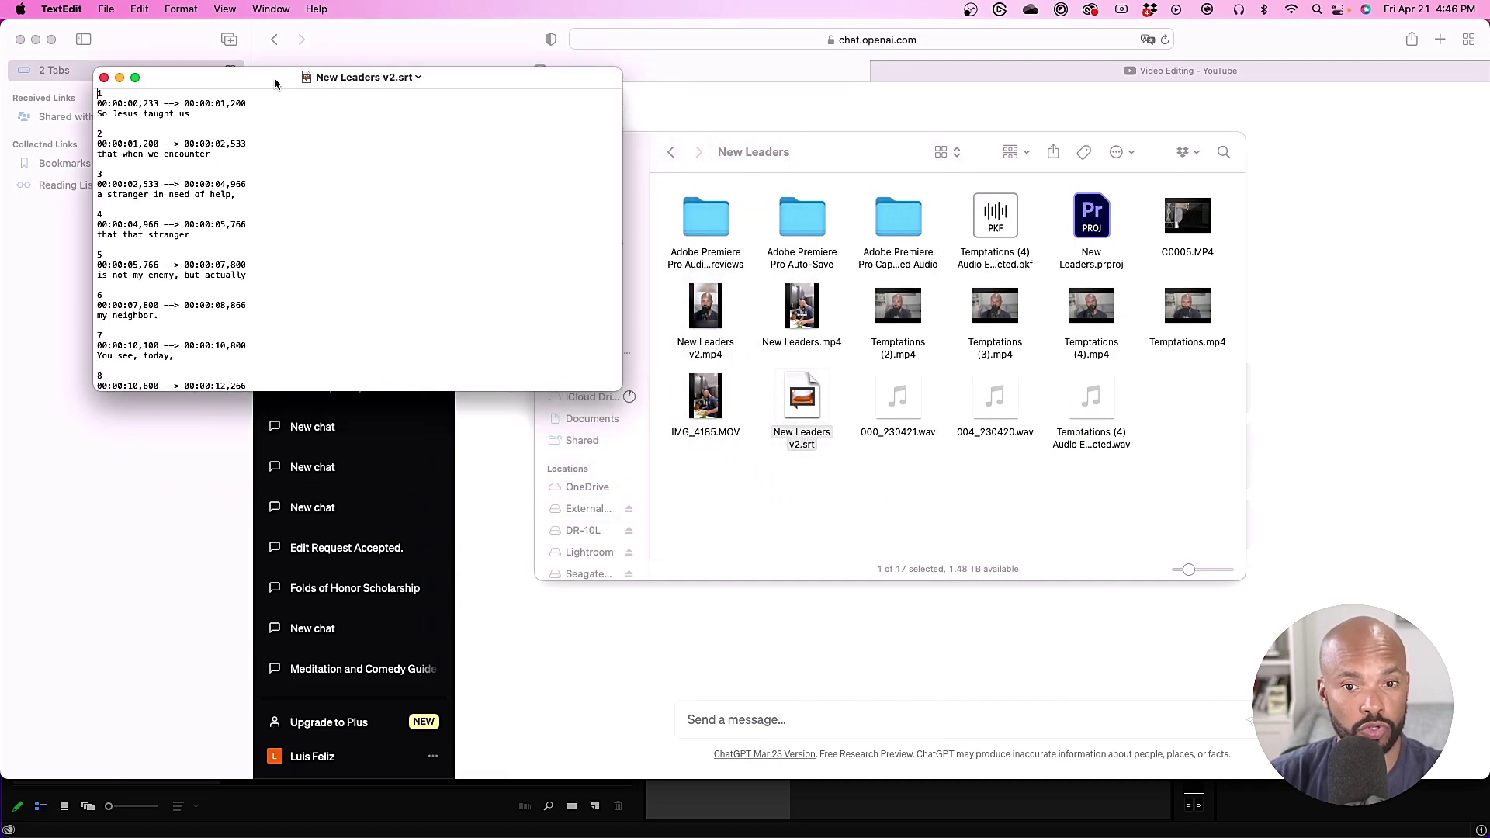
click(782, 137)
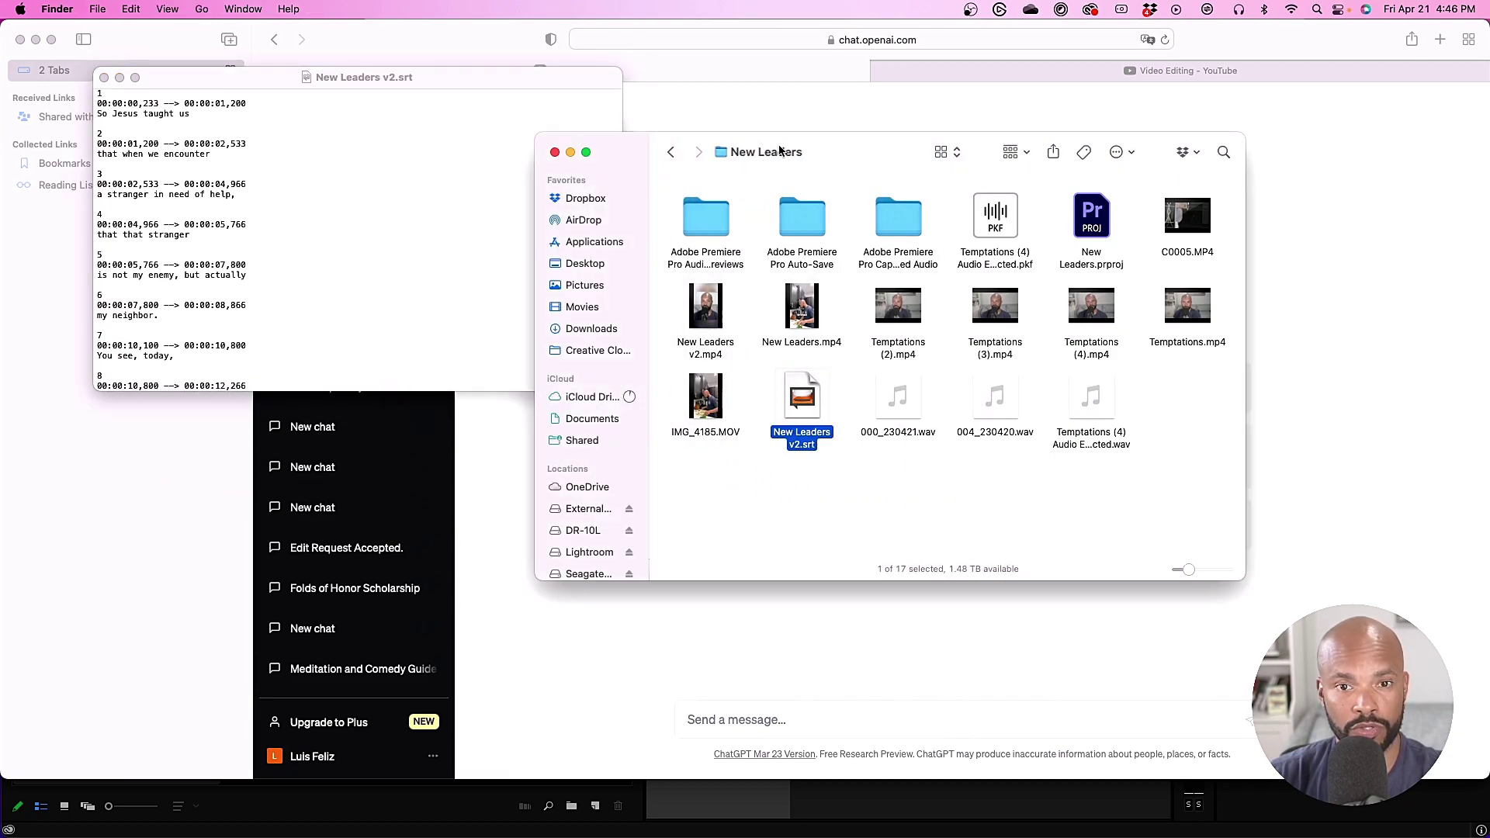
click(571, 152)
drag(393, 77, 347, 113)
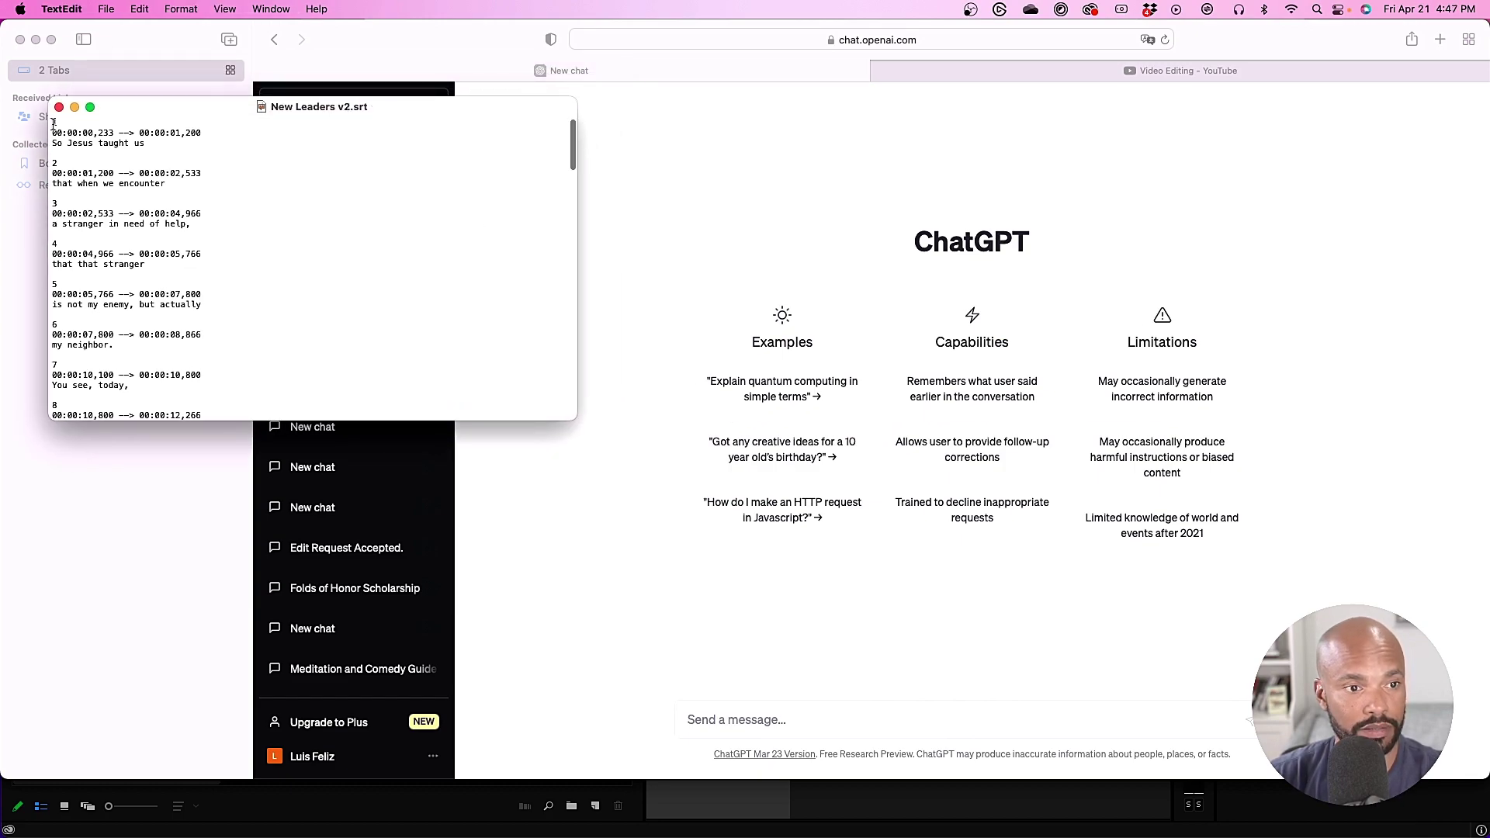
Enlarge the SRT text window and select captions 1 to 15, ending at "they're strange, evil and wicked.".
drag(53, 122, 227, 411)
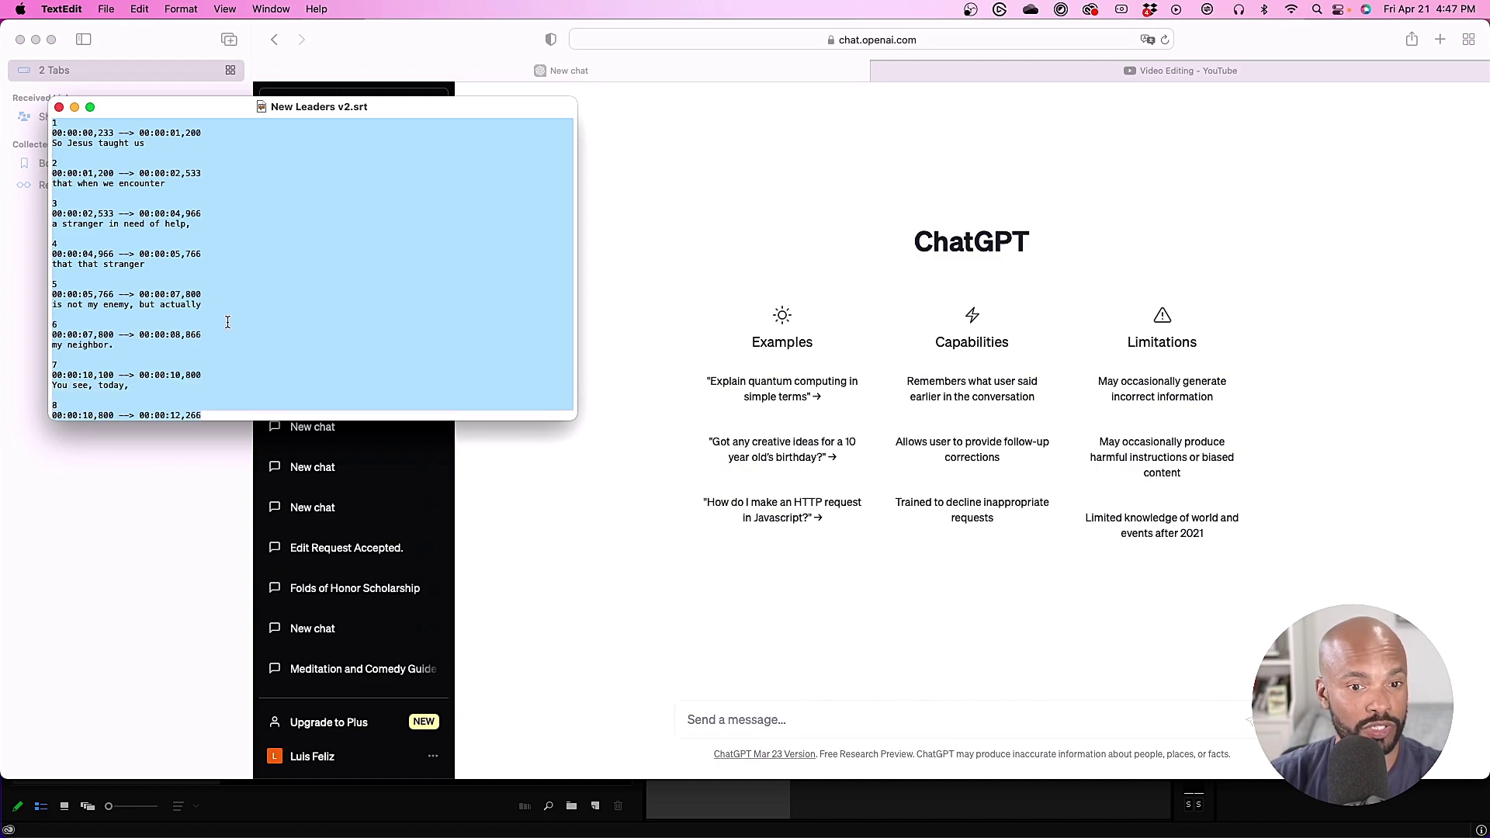
drag(574, 418, 620, 495)
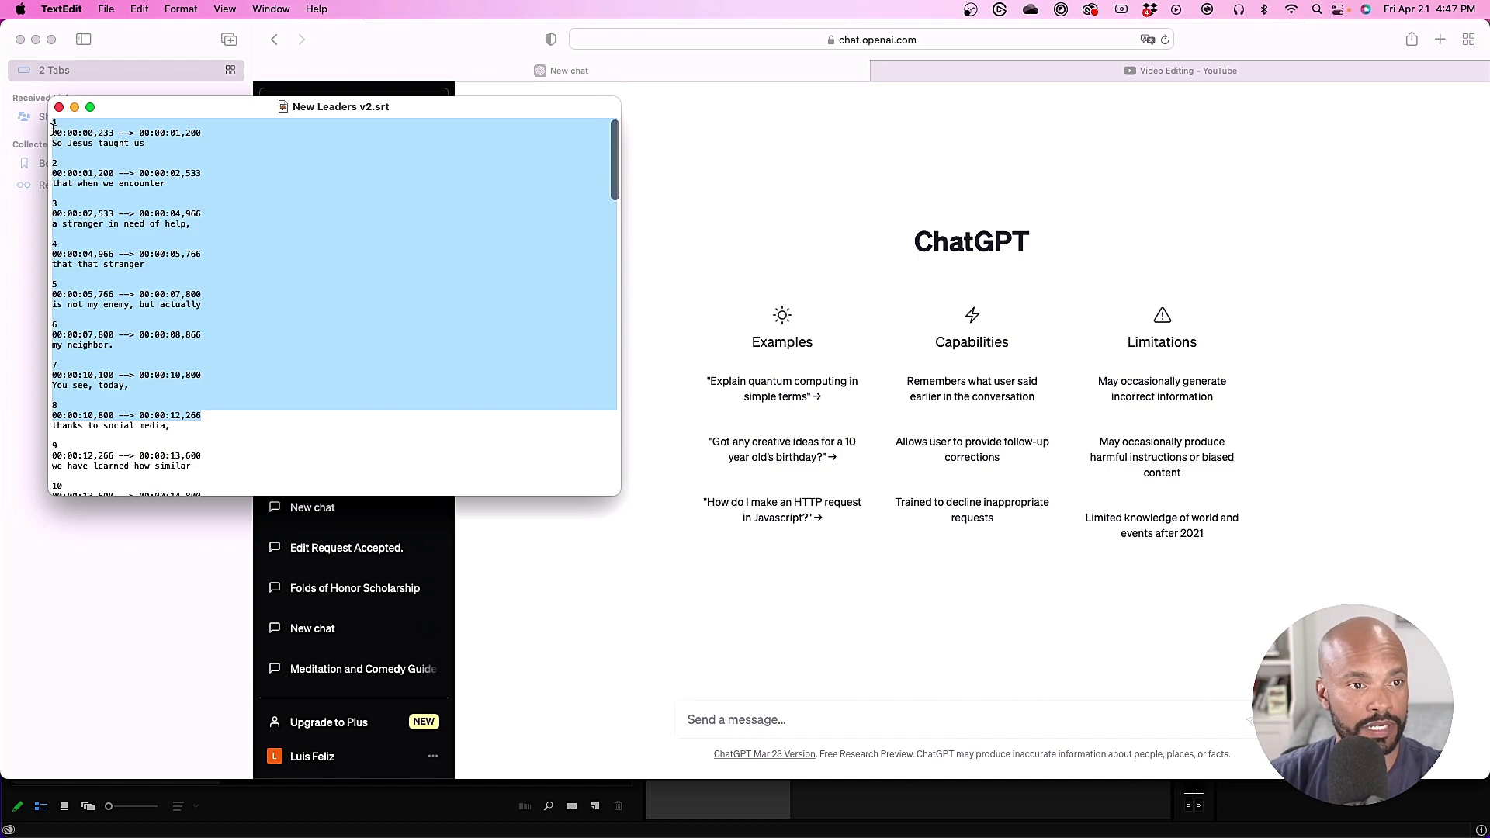
drag(52, 121, 232, 468)
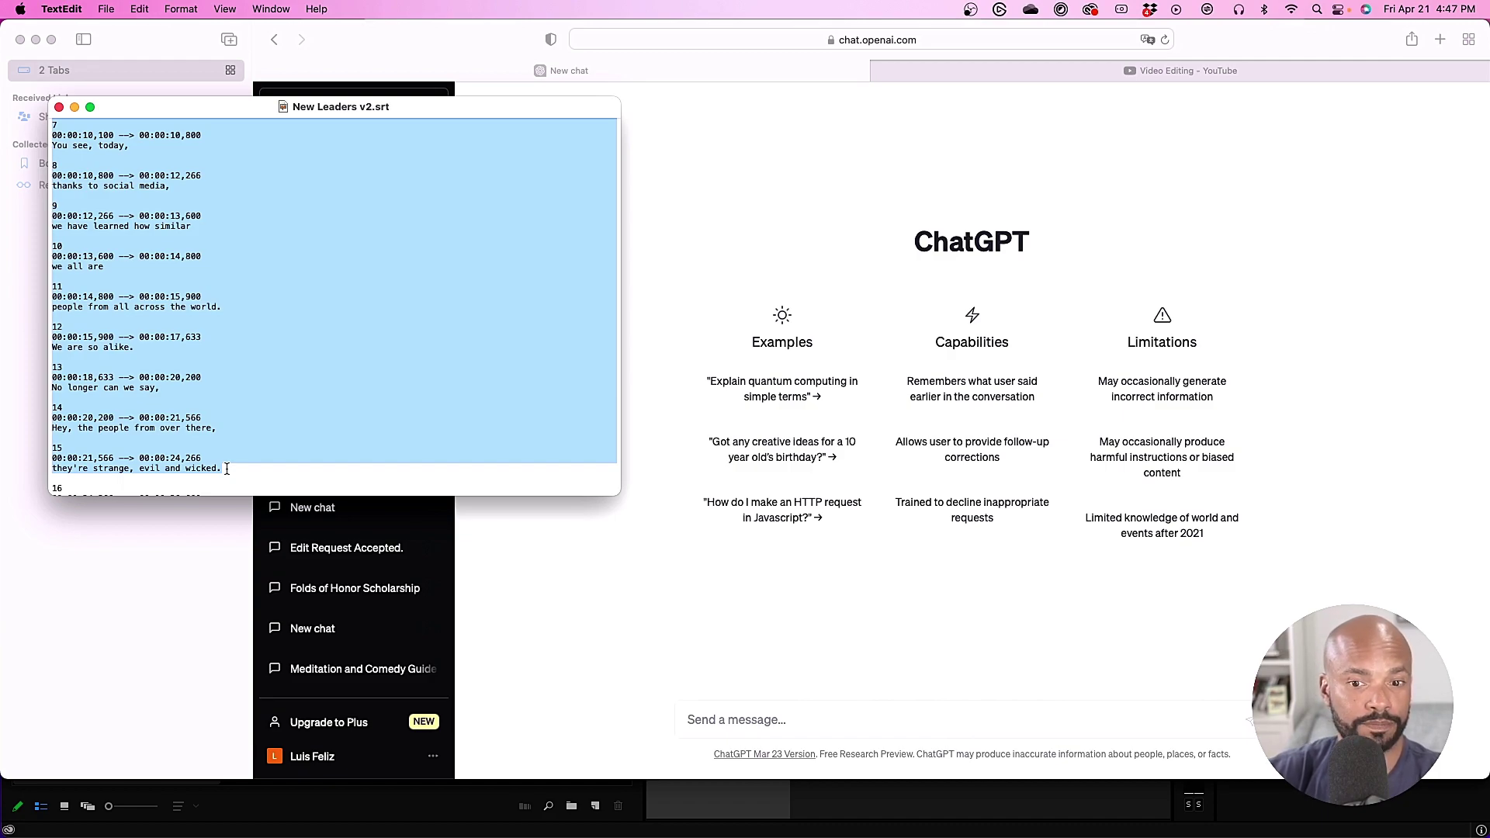
Write the ChatGPT message "Can you translate this transcript while keeping the timestamp intact?" without sending it.
click(764, 721)
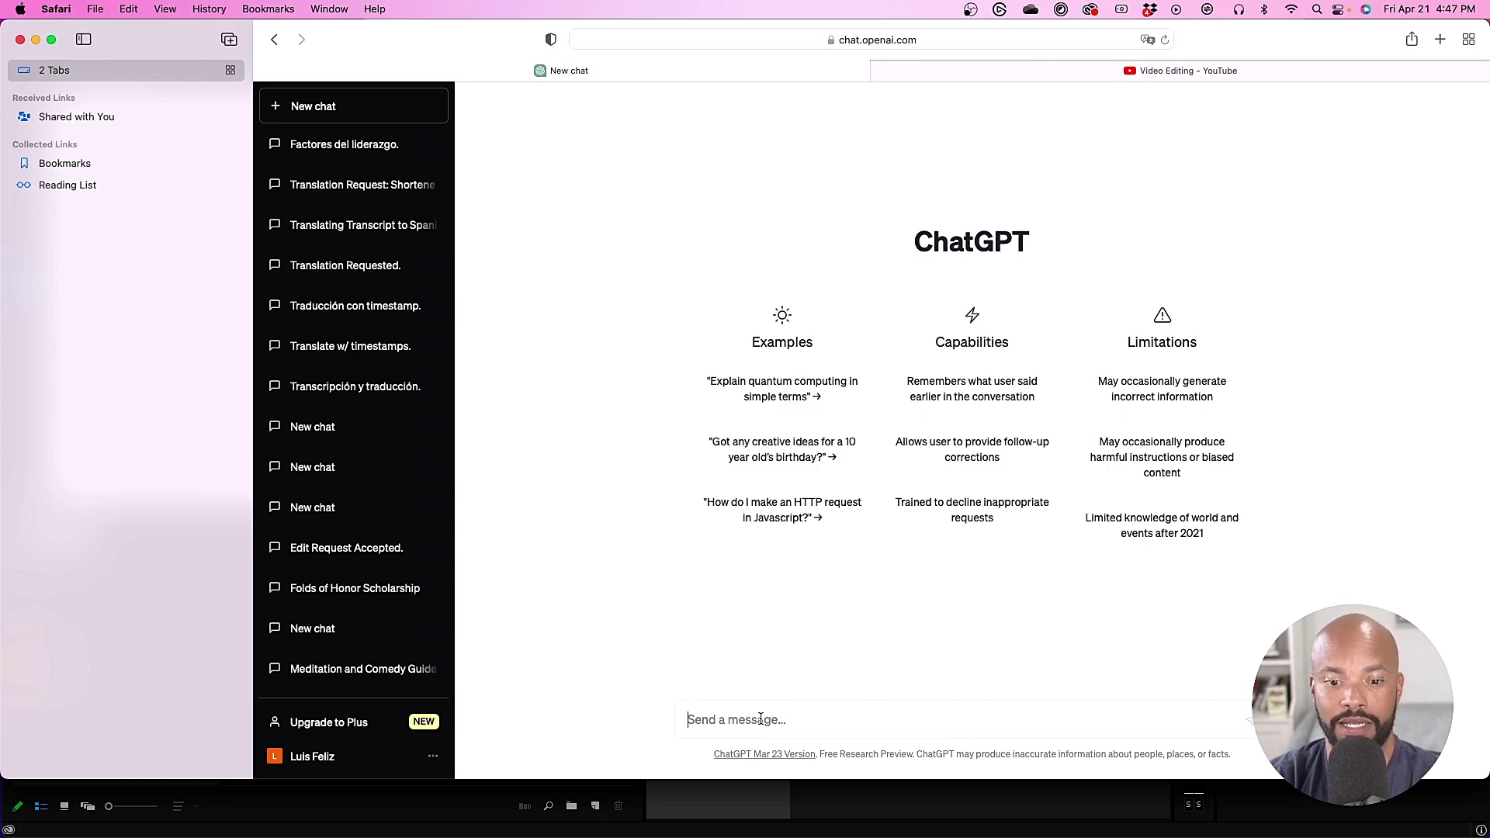
text(Can you tr)
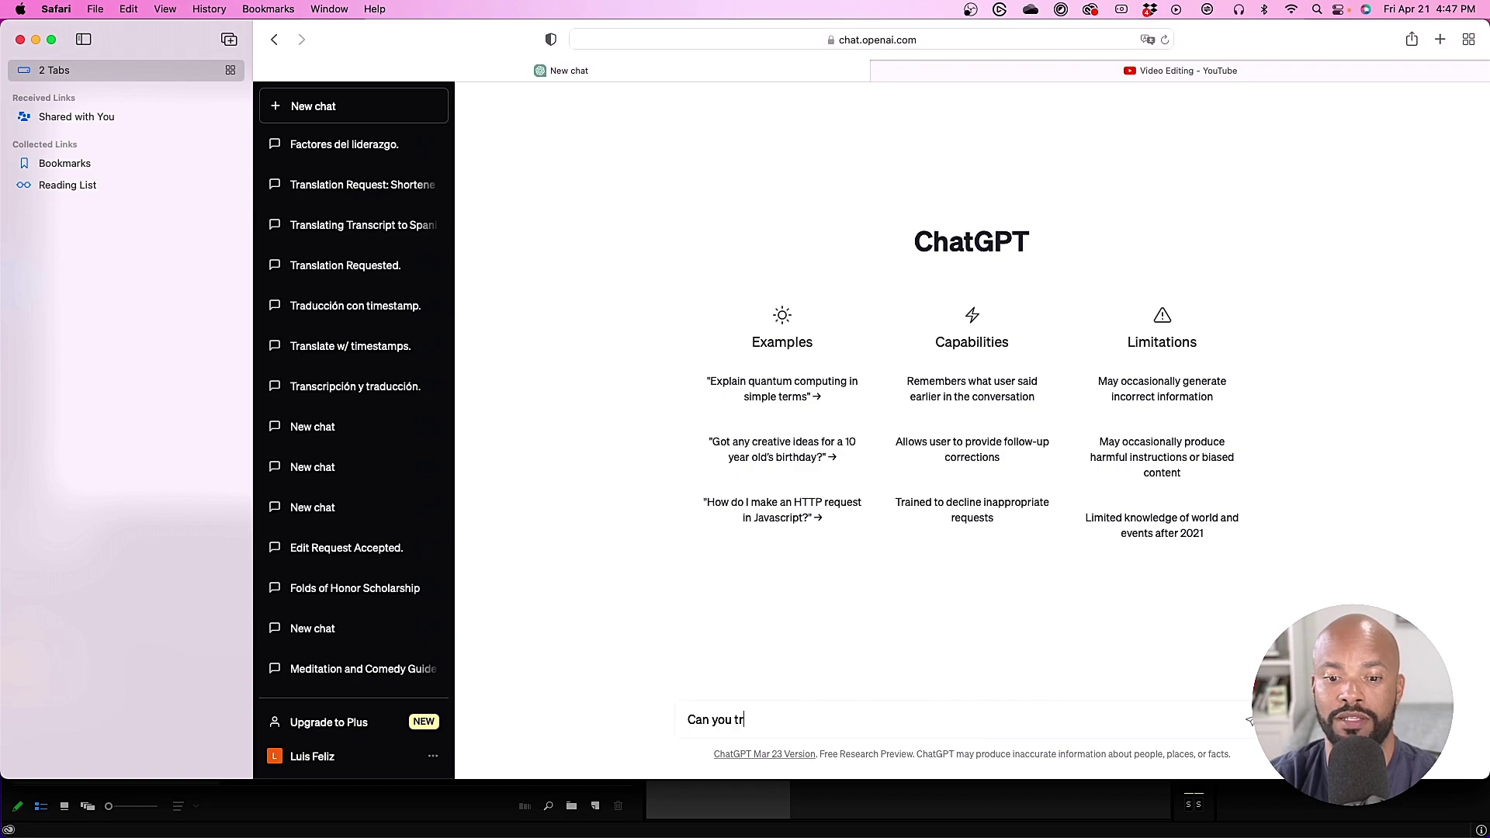
text(anslate this)
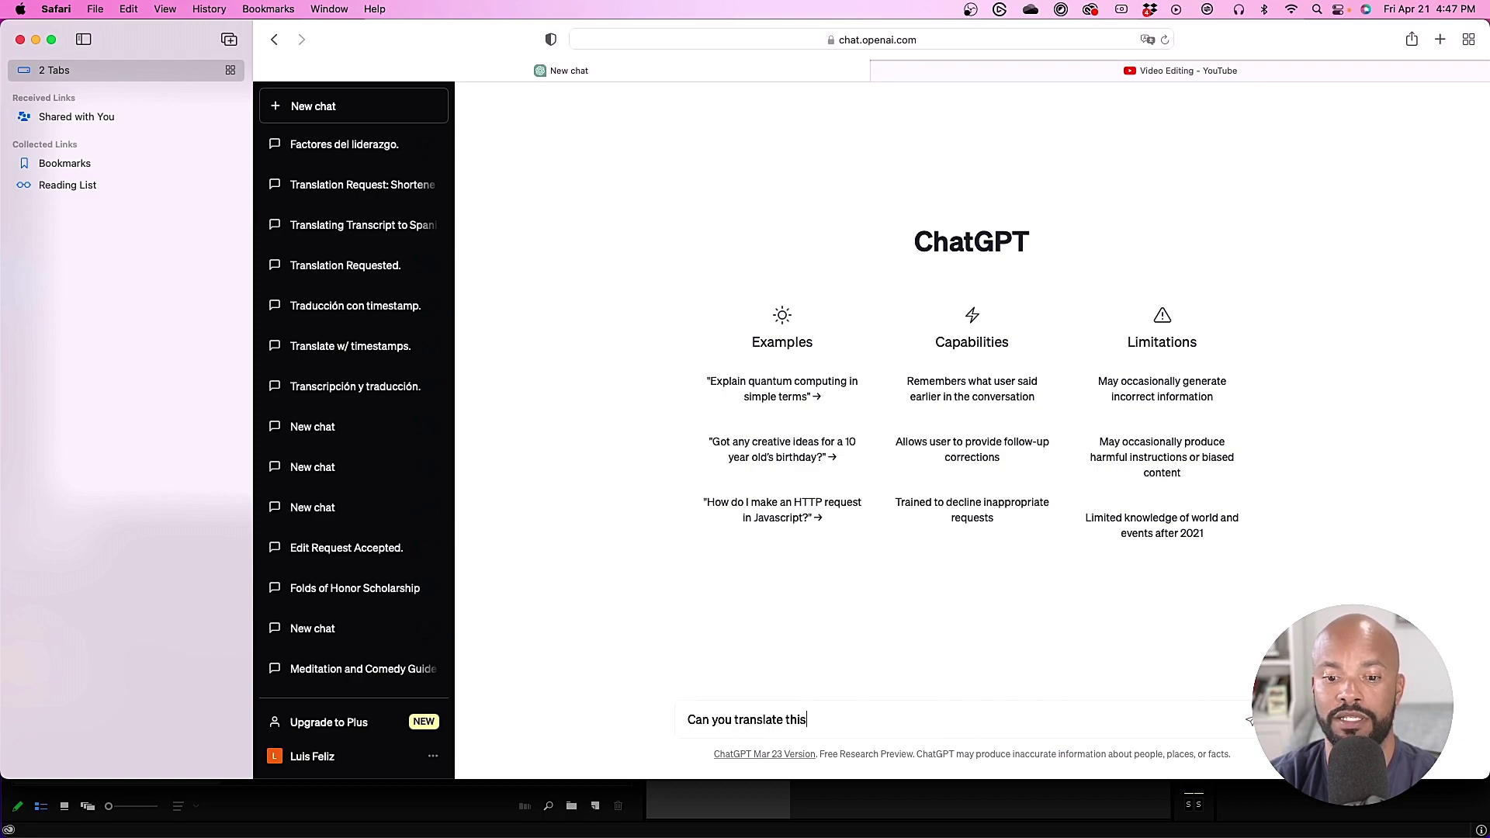
text( transcri)
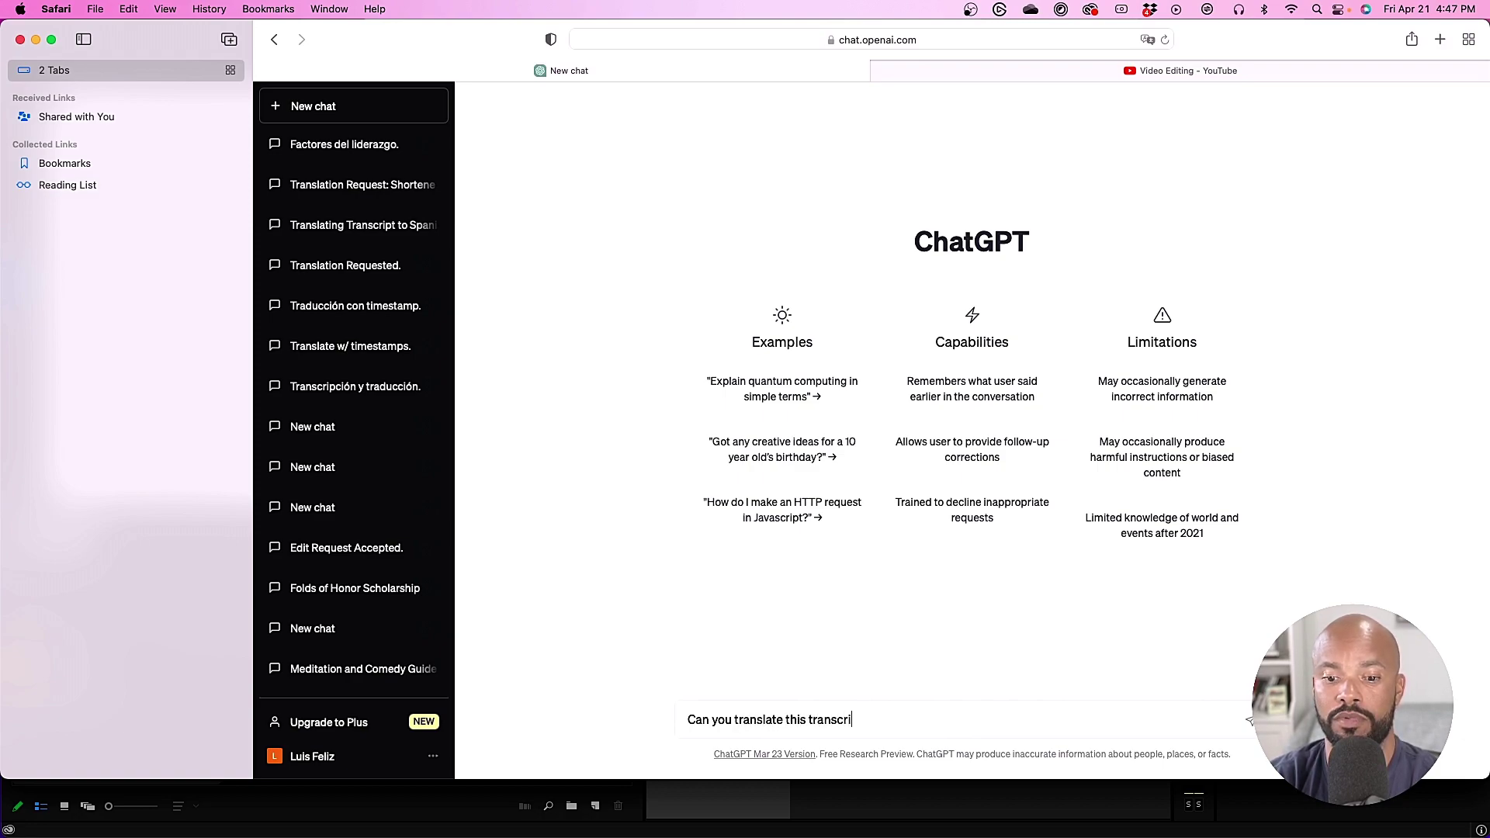
text(pt while k)
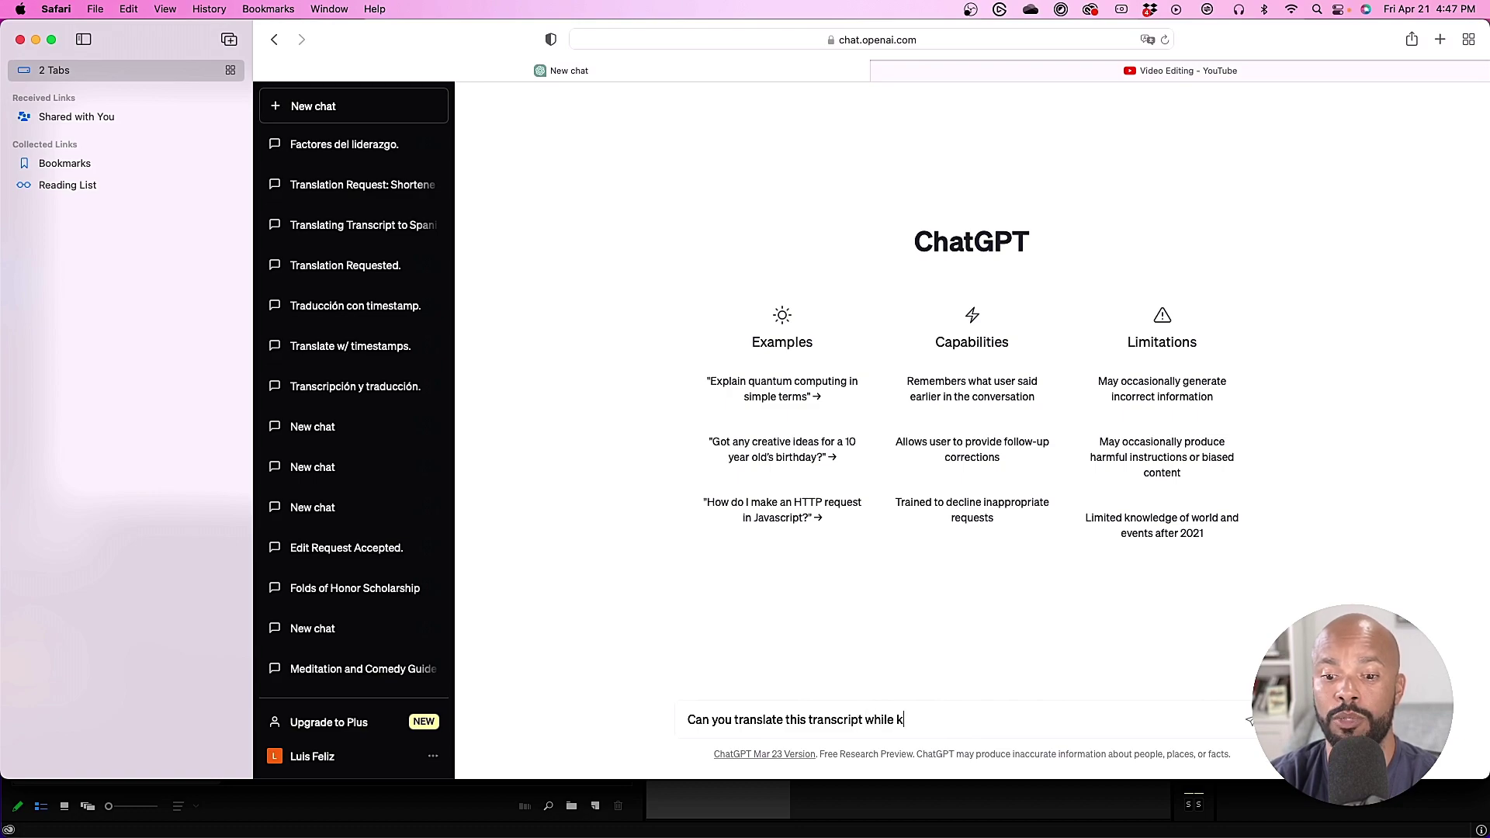
text(eeping the time)
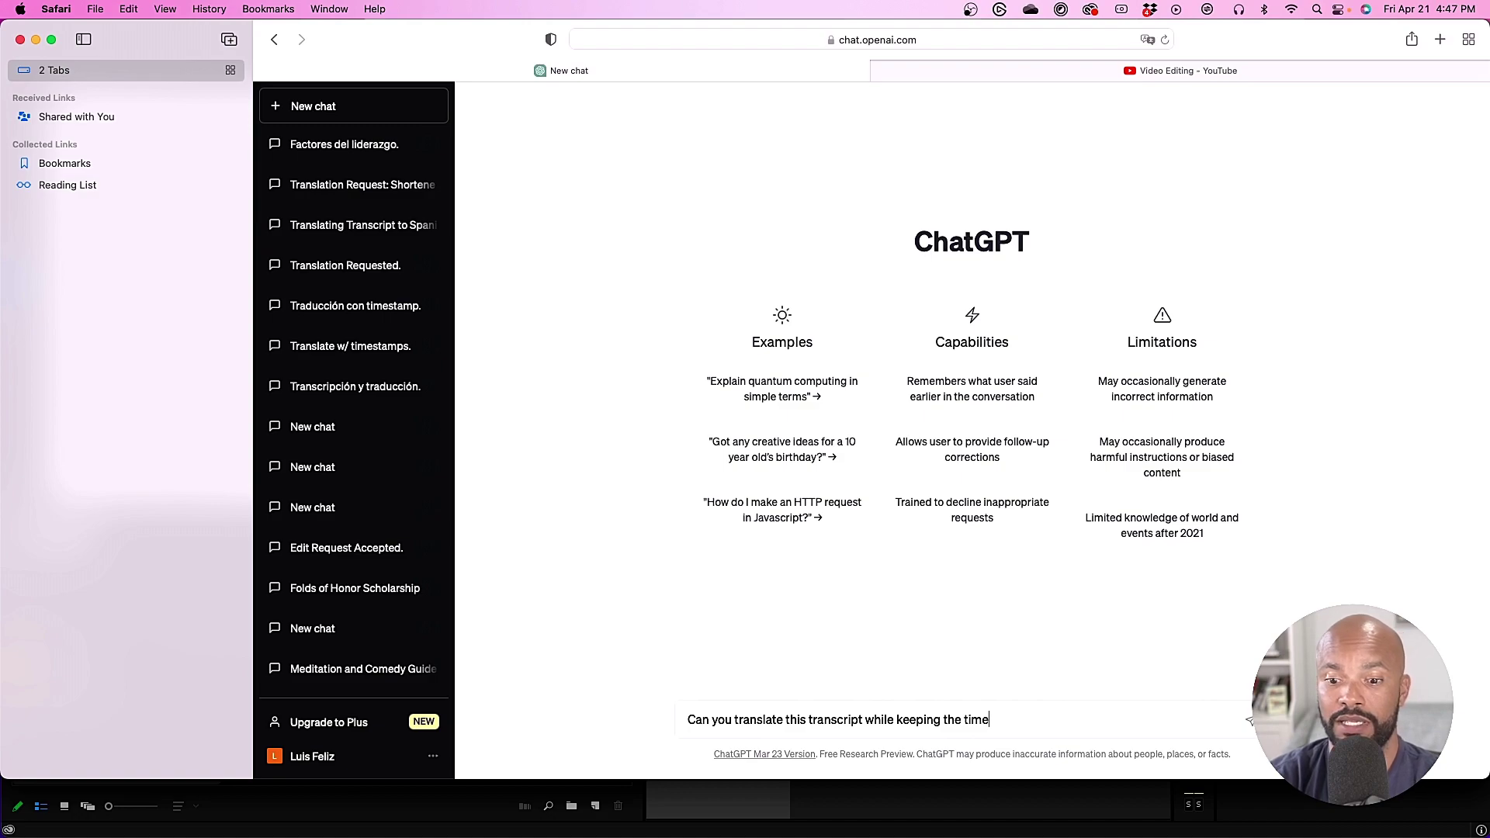
text(stamp int)
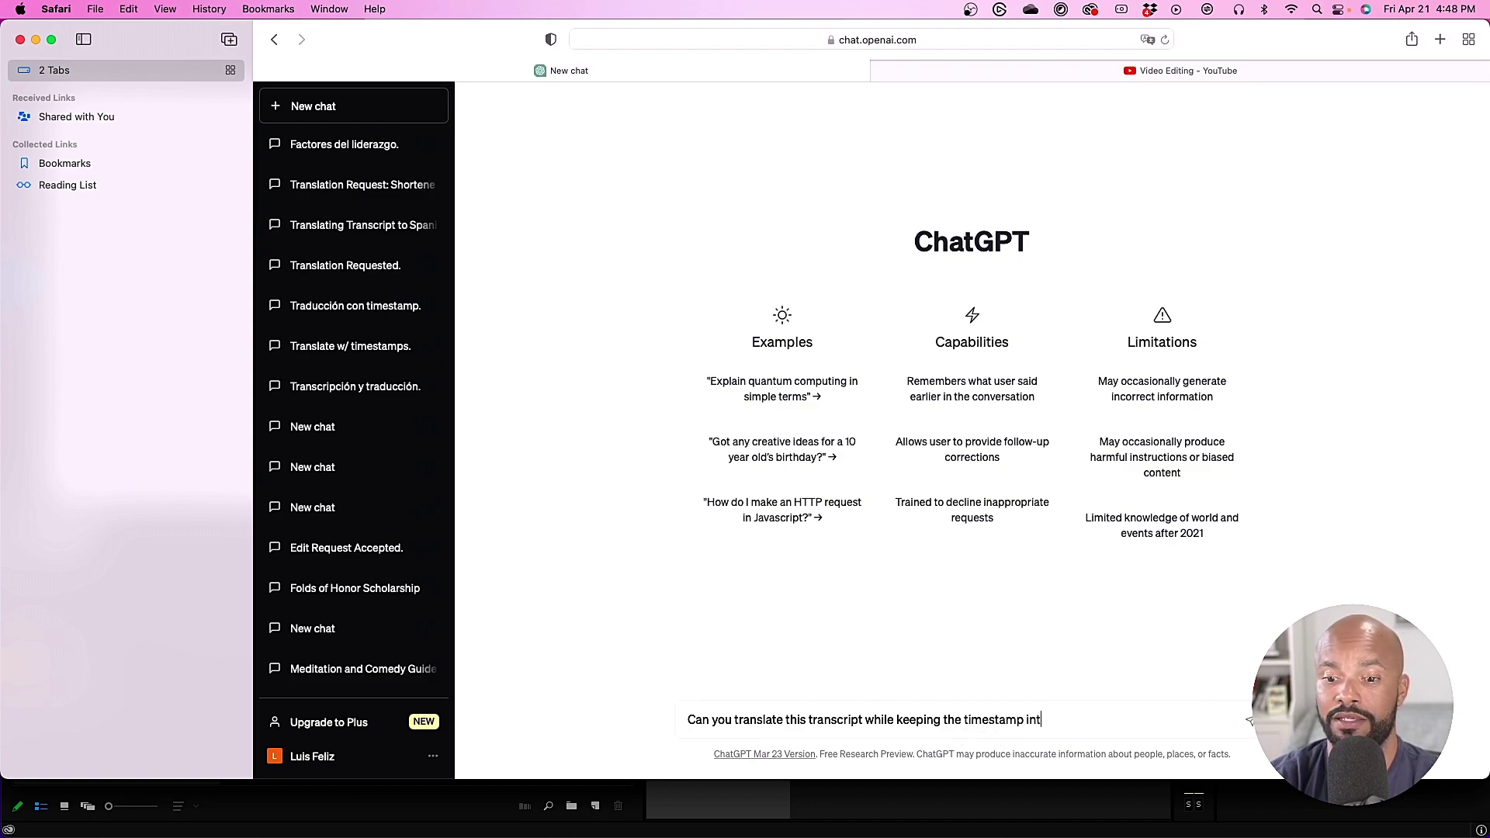
text(act)
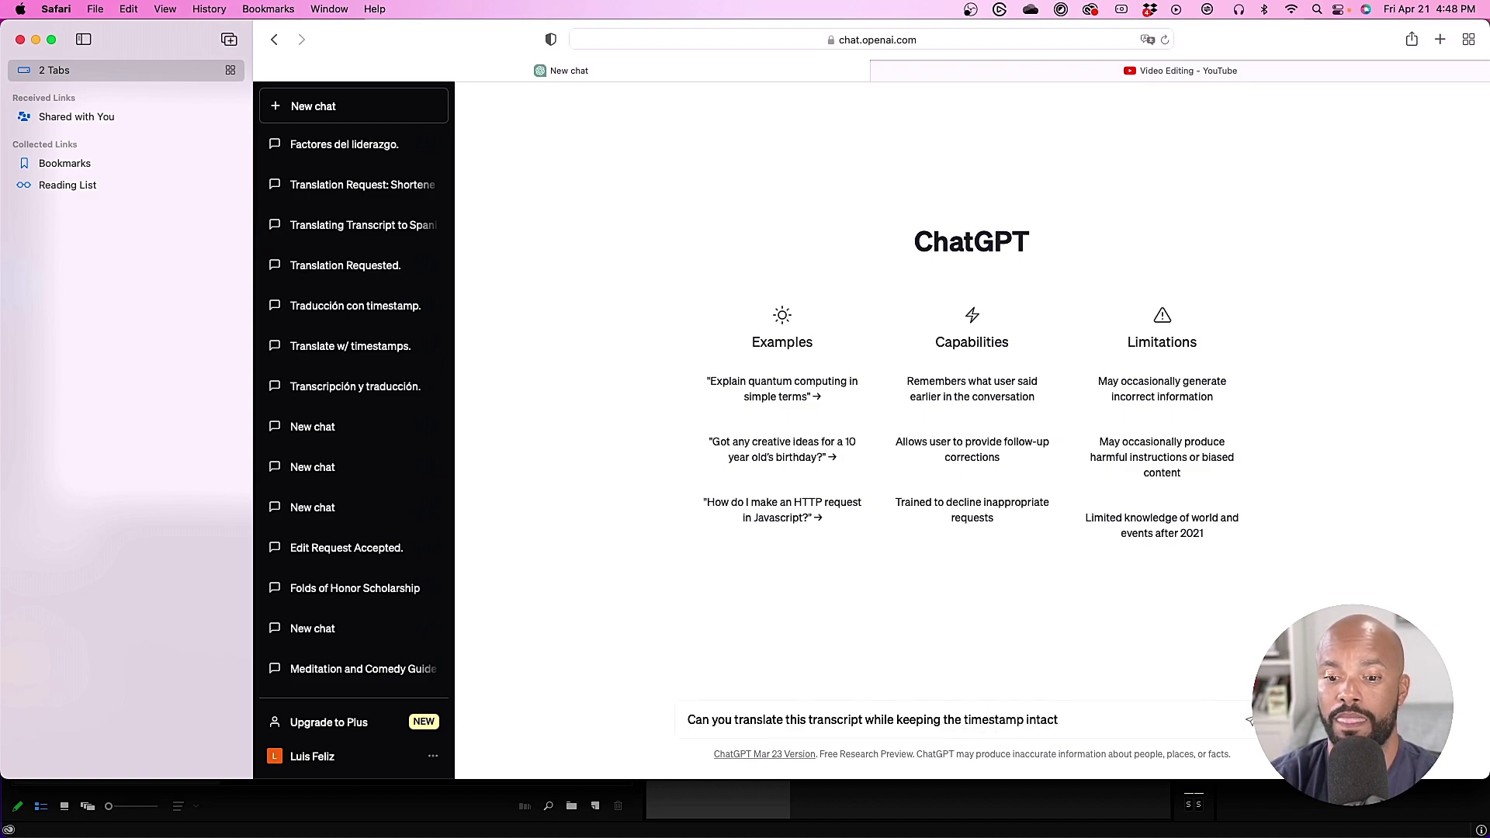
text(? Tran)
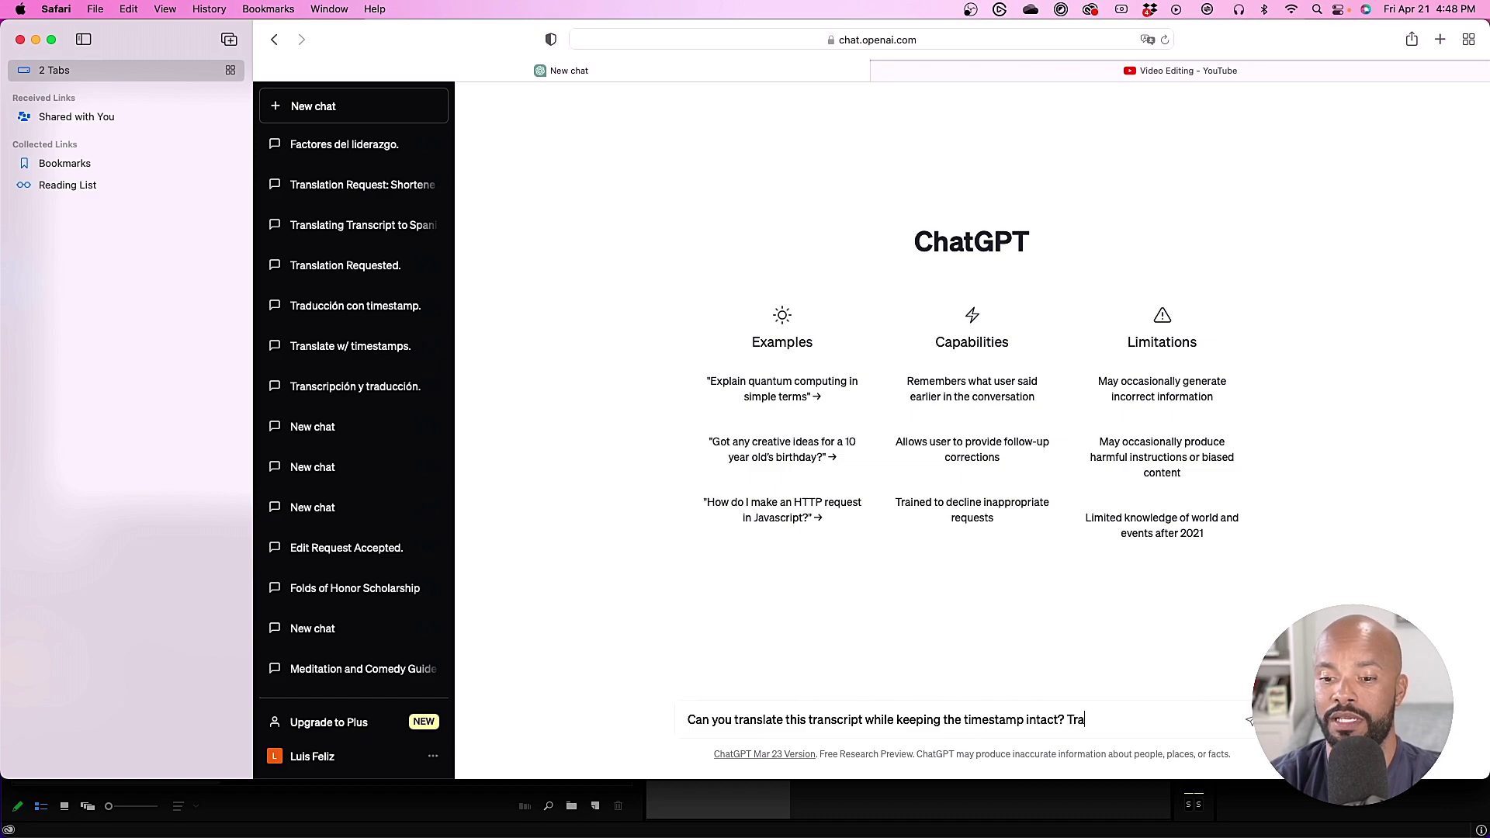
key(BackSpace)
key(BackSpace)
key(BackSpace)
key(BackSpace)
key(BackSpace)
key(BackSpace)
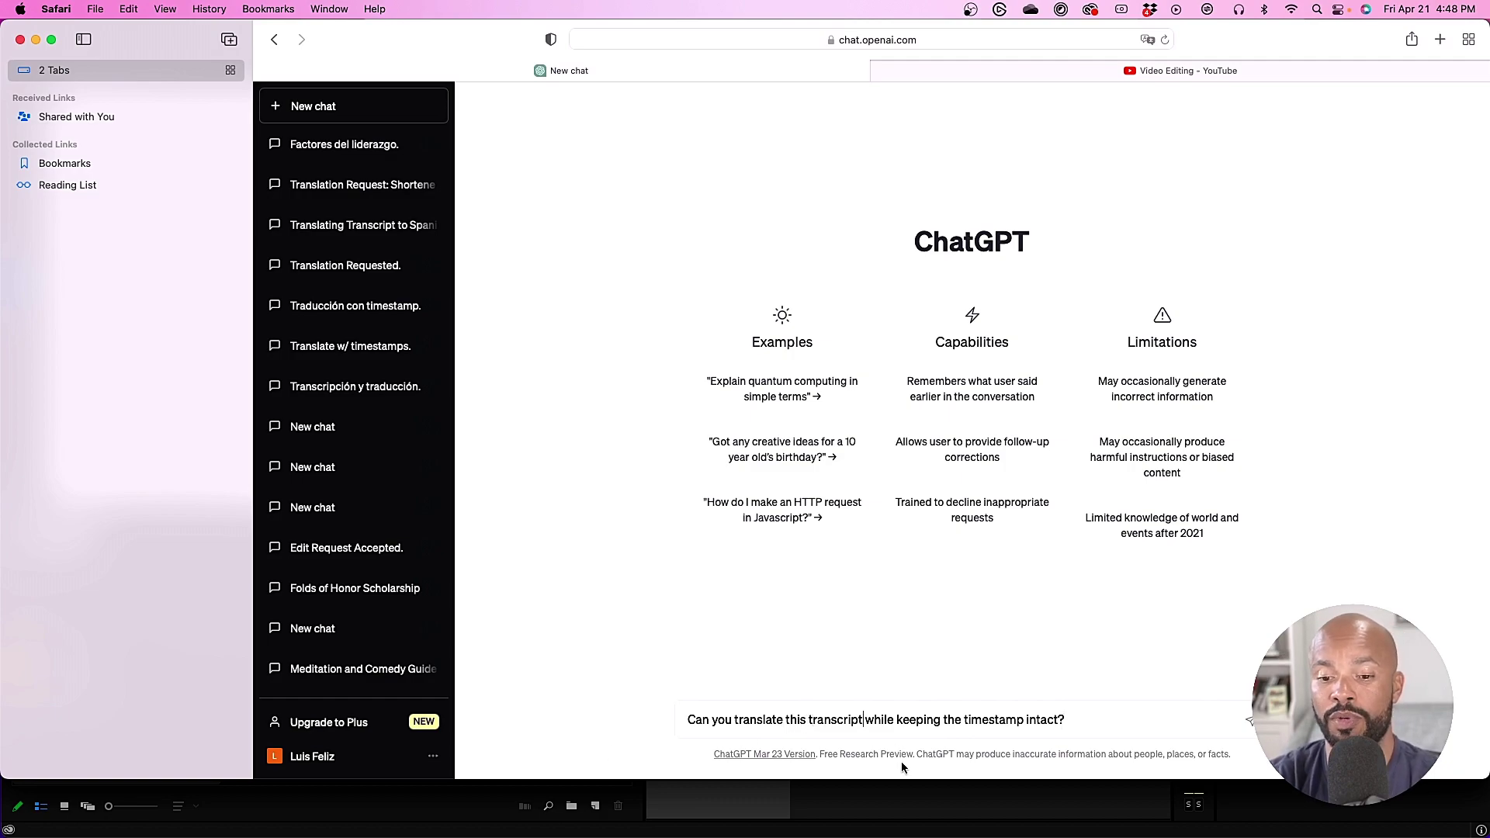
Insert "from English to Spanish" after "transcript" in the message and send the request.
text(from Eng)
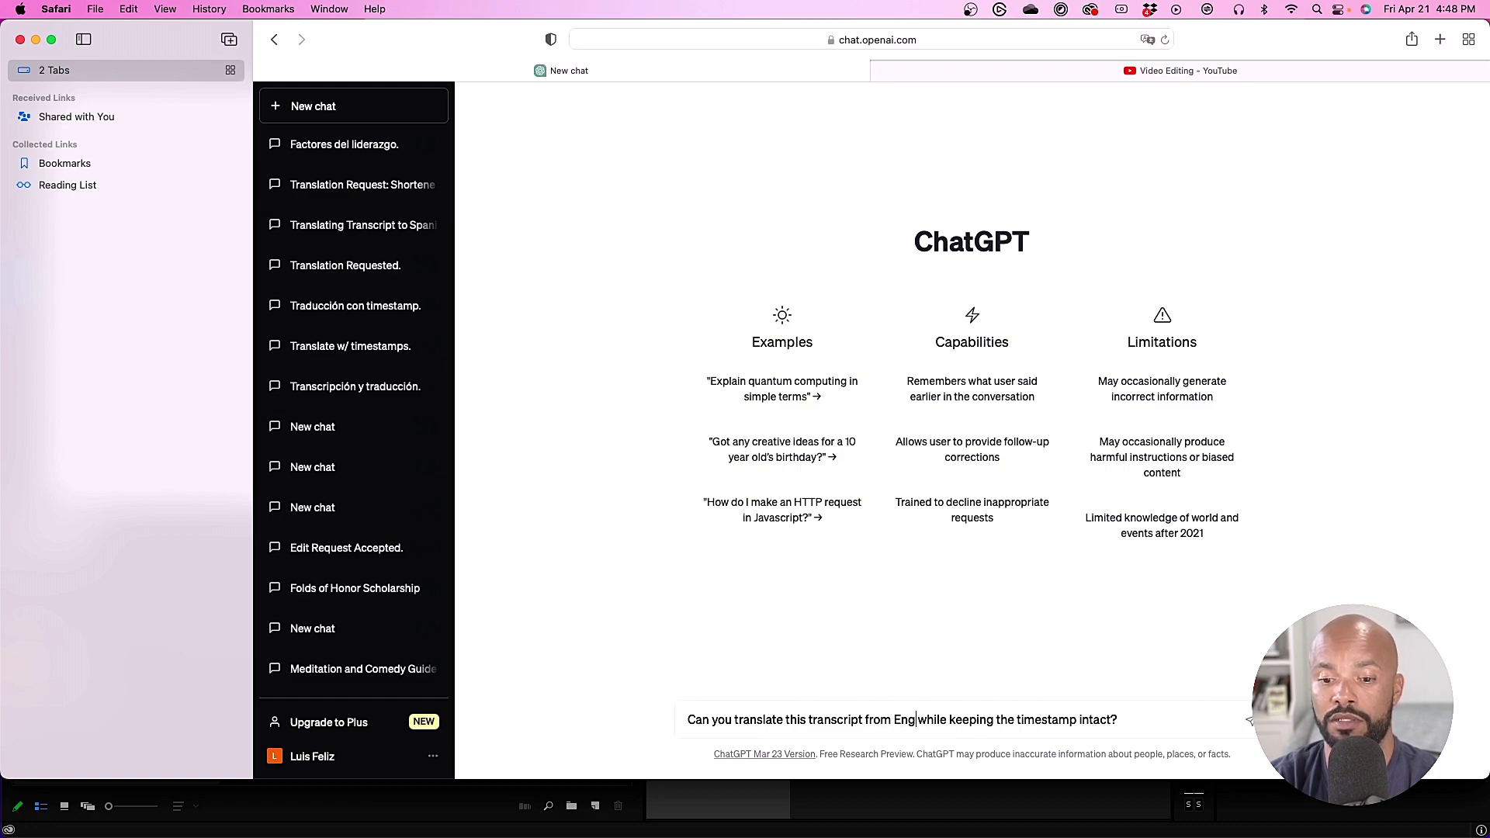
text(lish to Sp)
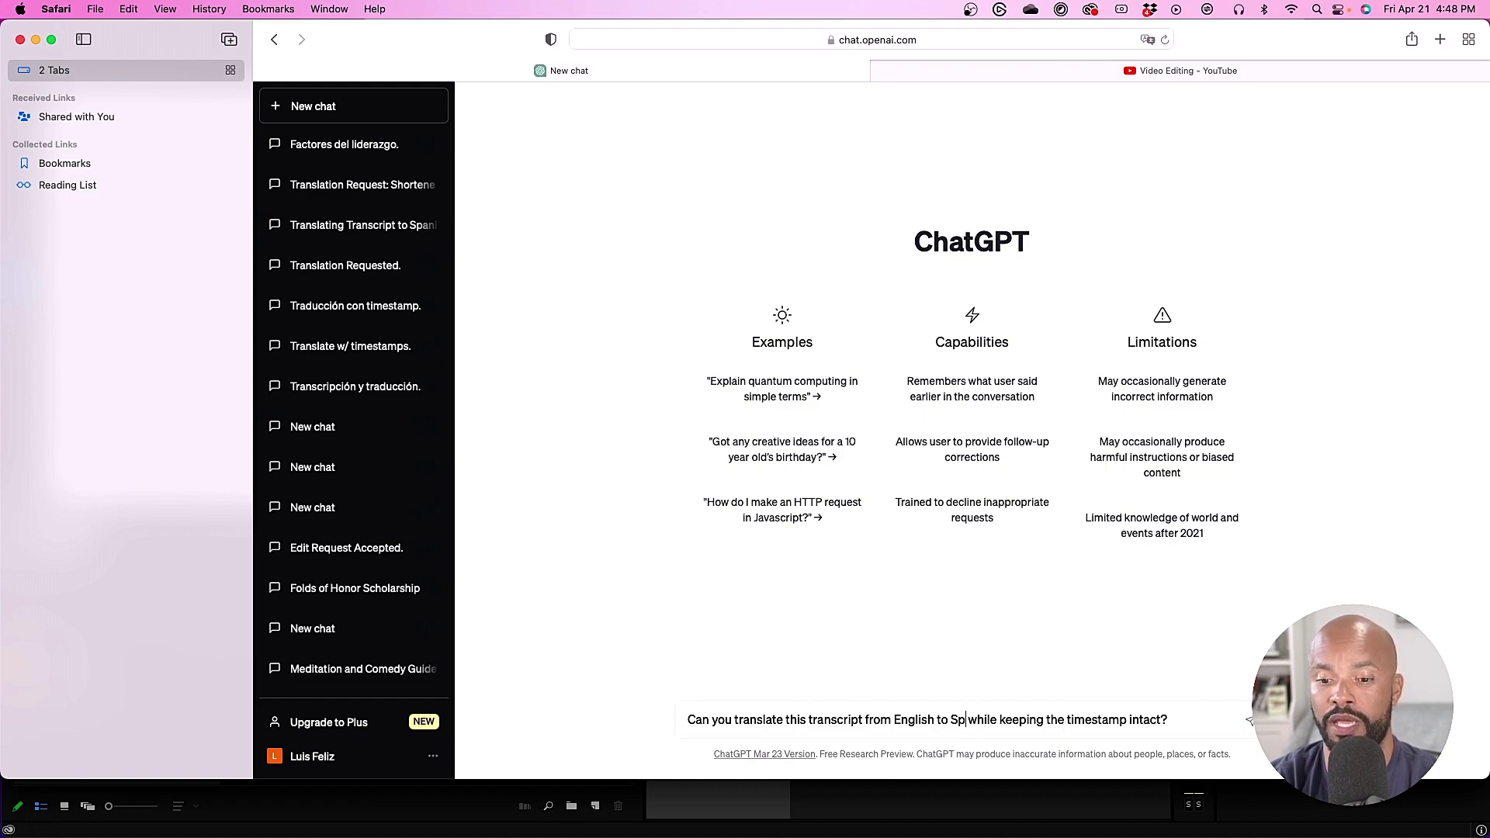
text(anish)
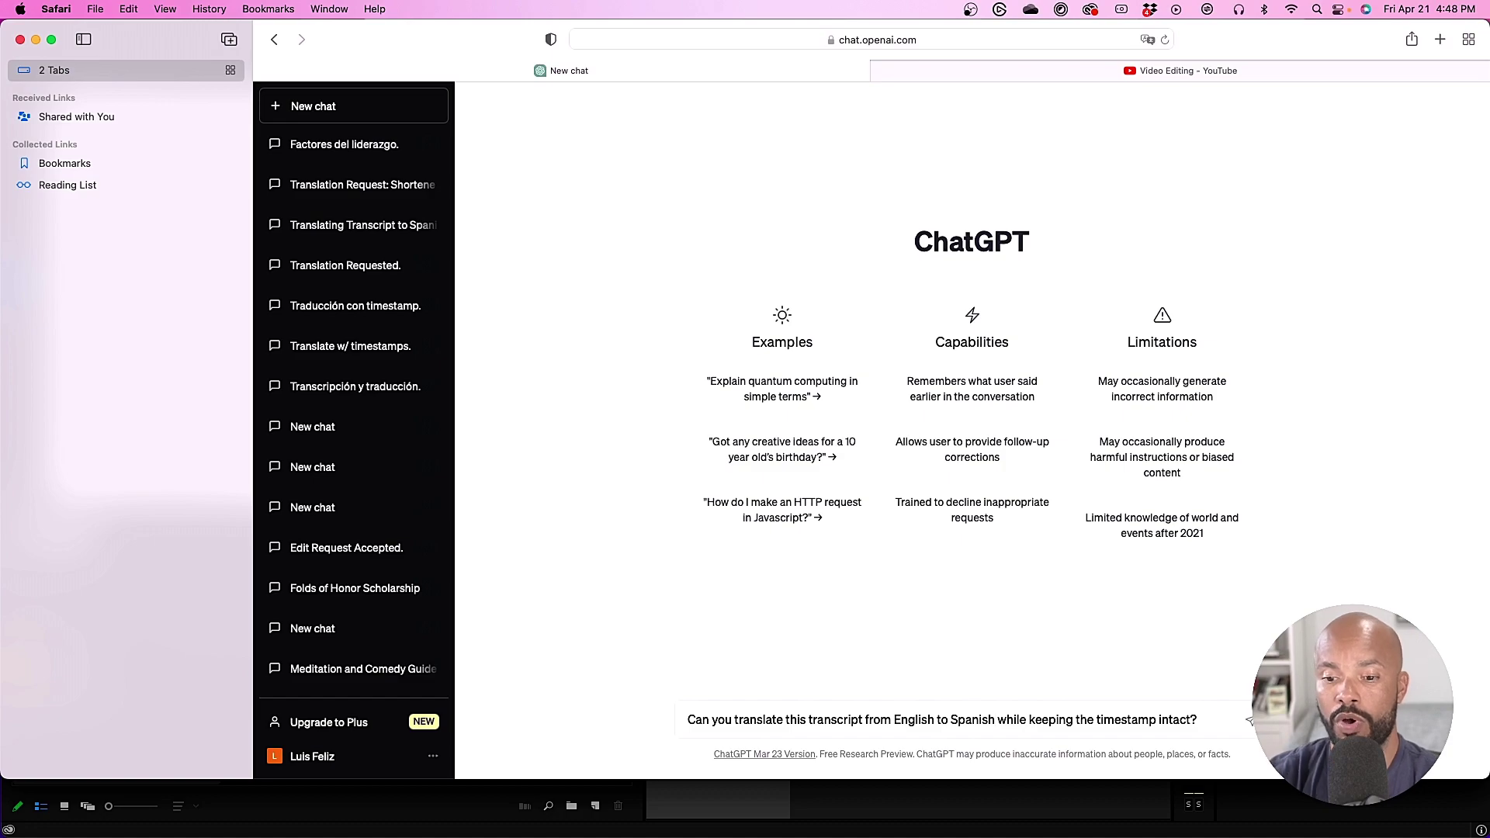
click(1208, 720)
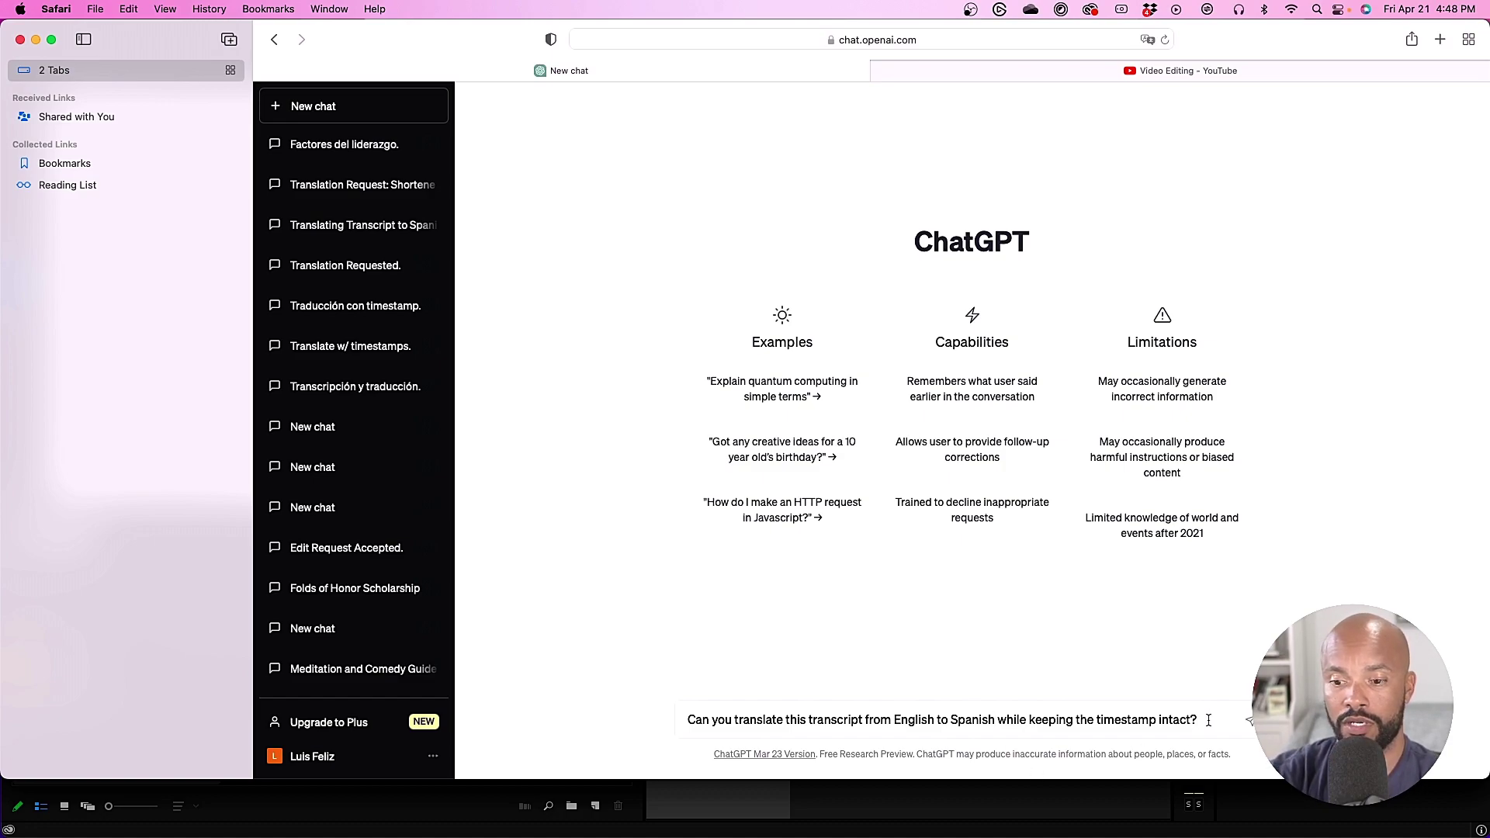
key(Return)
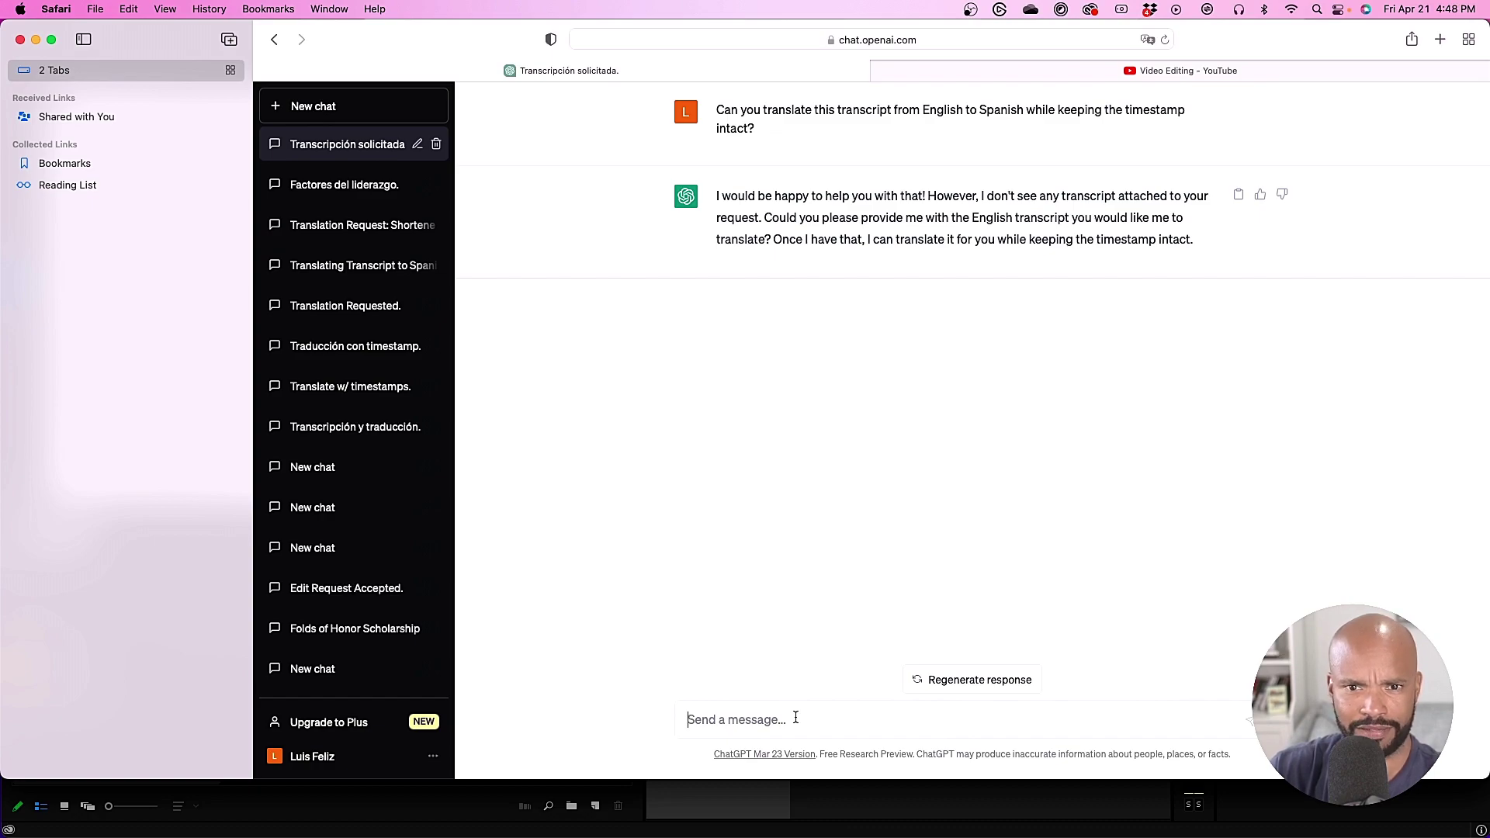
Paste the copied English captions 1 to 15 into the chat and send them for translation.
key(super+v)
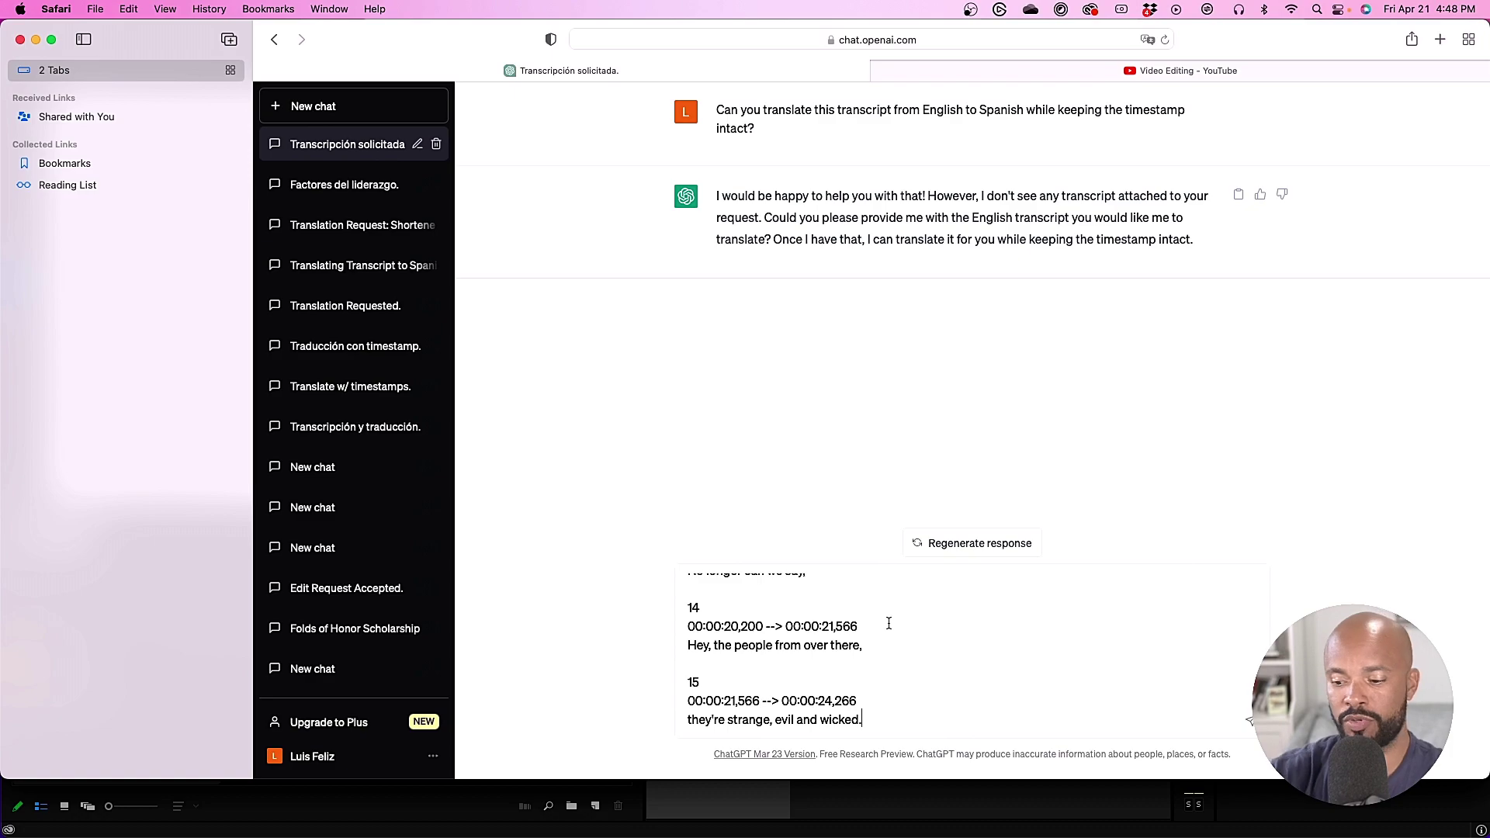
key(Return)
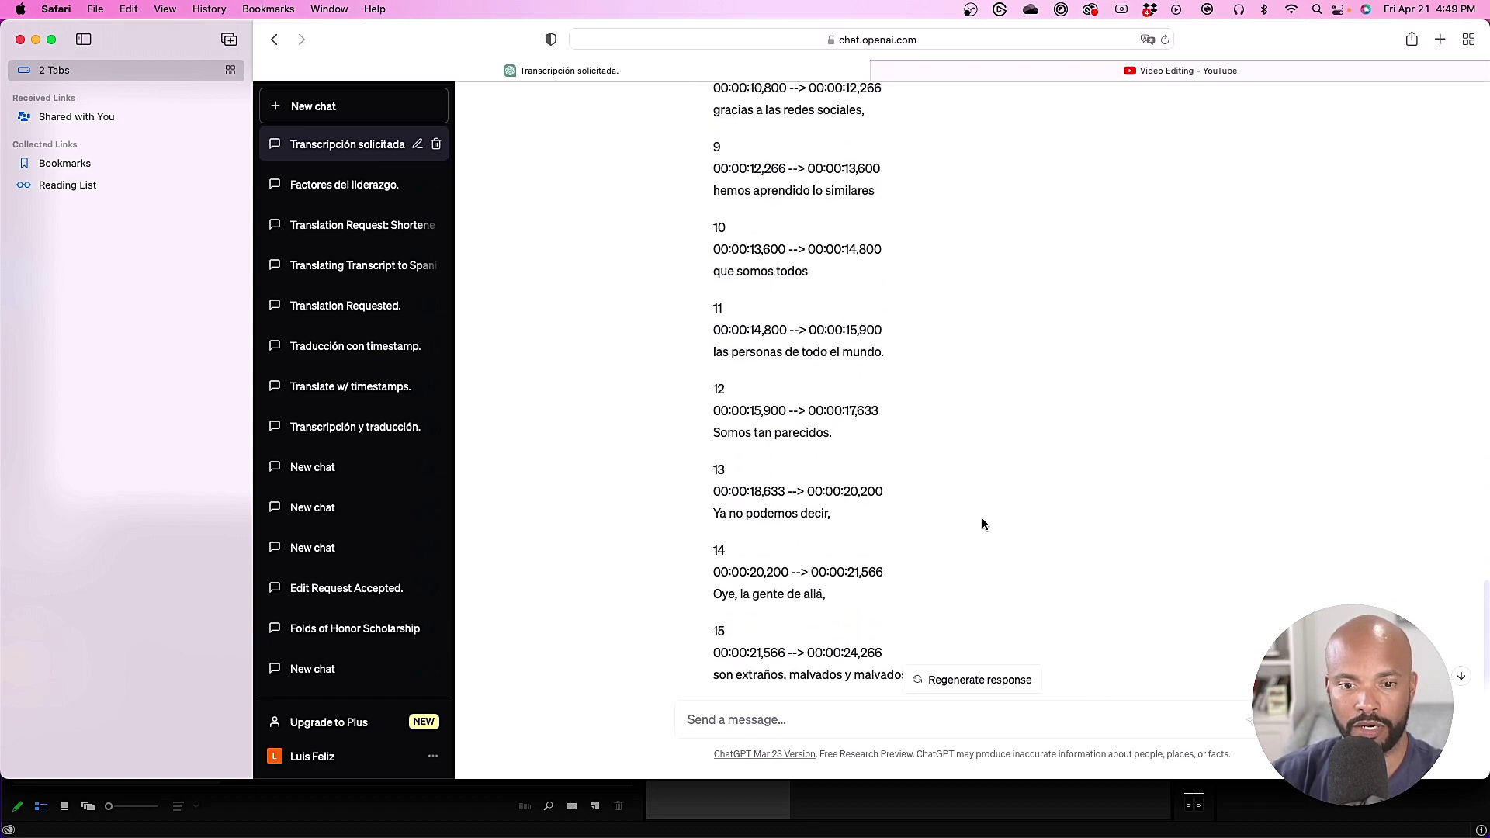
Copy ChatGPT's Spanish captions 1 to 15 with their timestamps and paste them over the selected English captions in "New Leaders v2.srt".
scroll(982, 524, up, 2)
scroll(982, 525, down, 4)
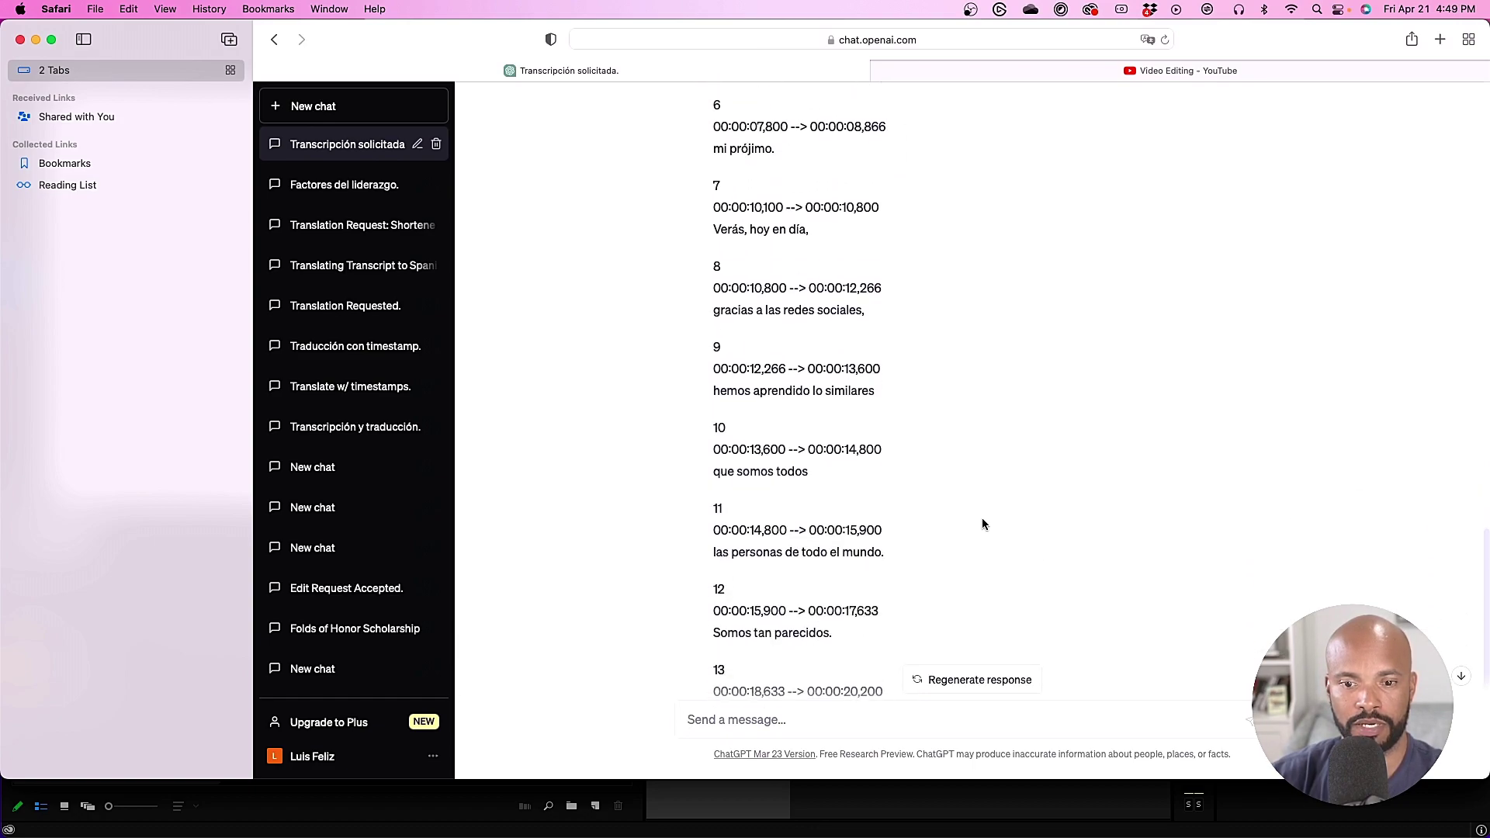
scroll(982, 524, up, 1)
scroll(982, 524, up, 6)
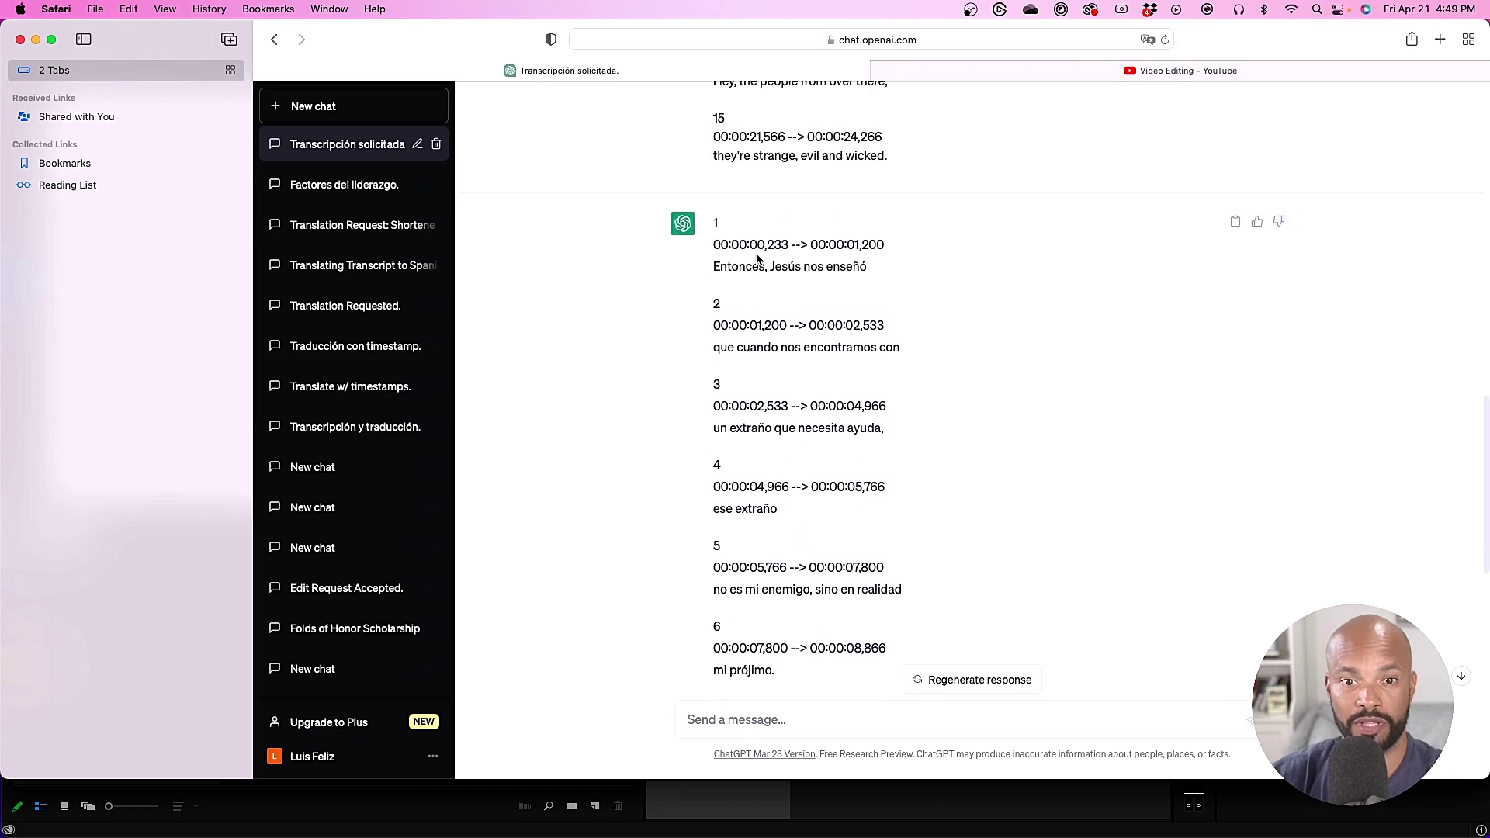
drag(712, 223, 838, 691)
scroll(820, 570, down, 7)
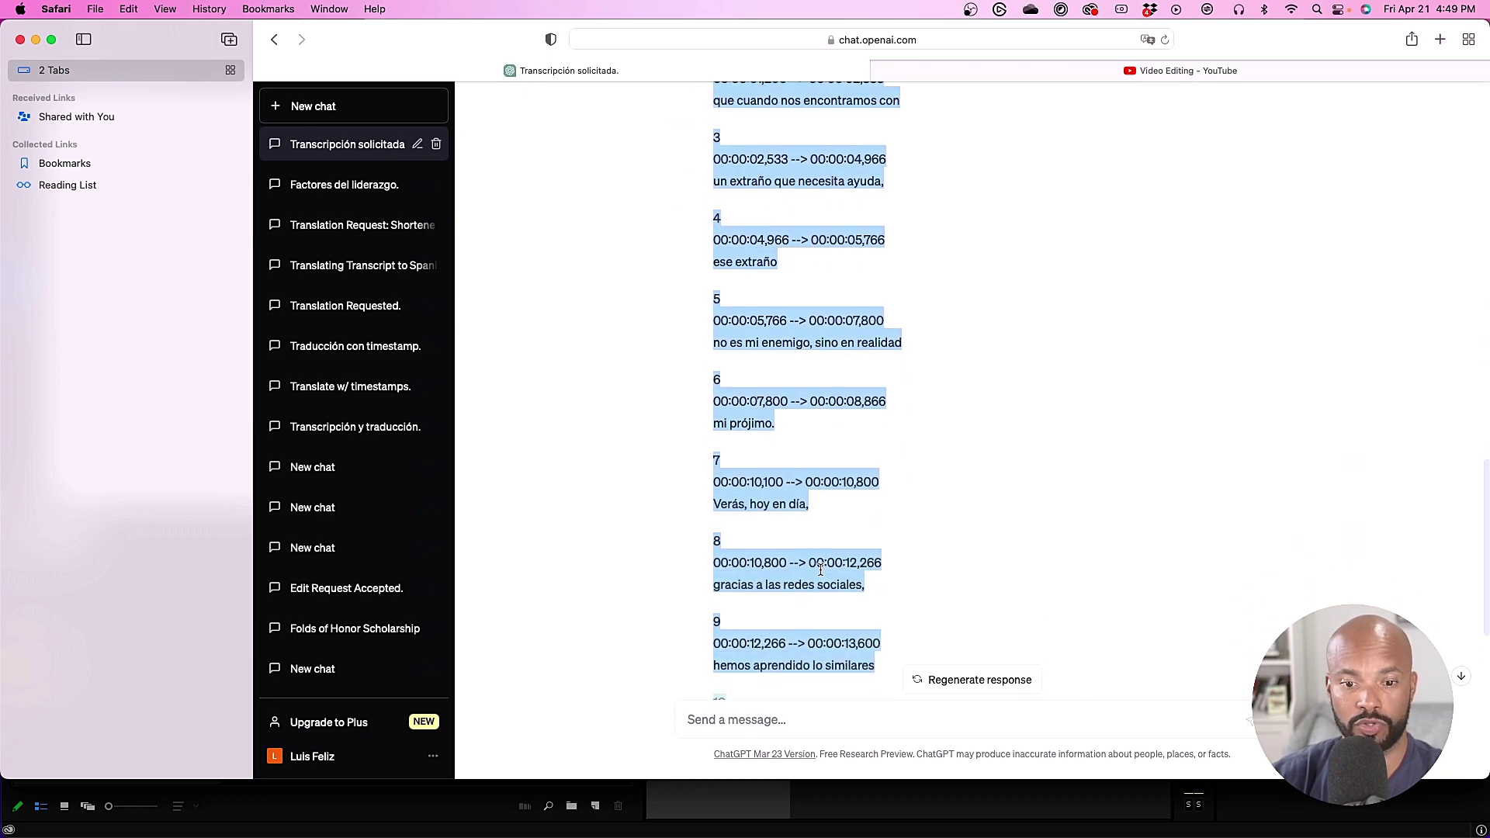
scroll(820, 570, down, 4)
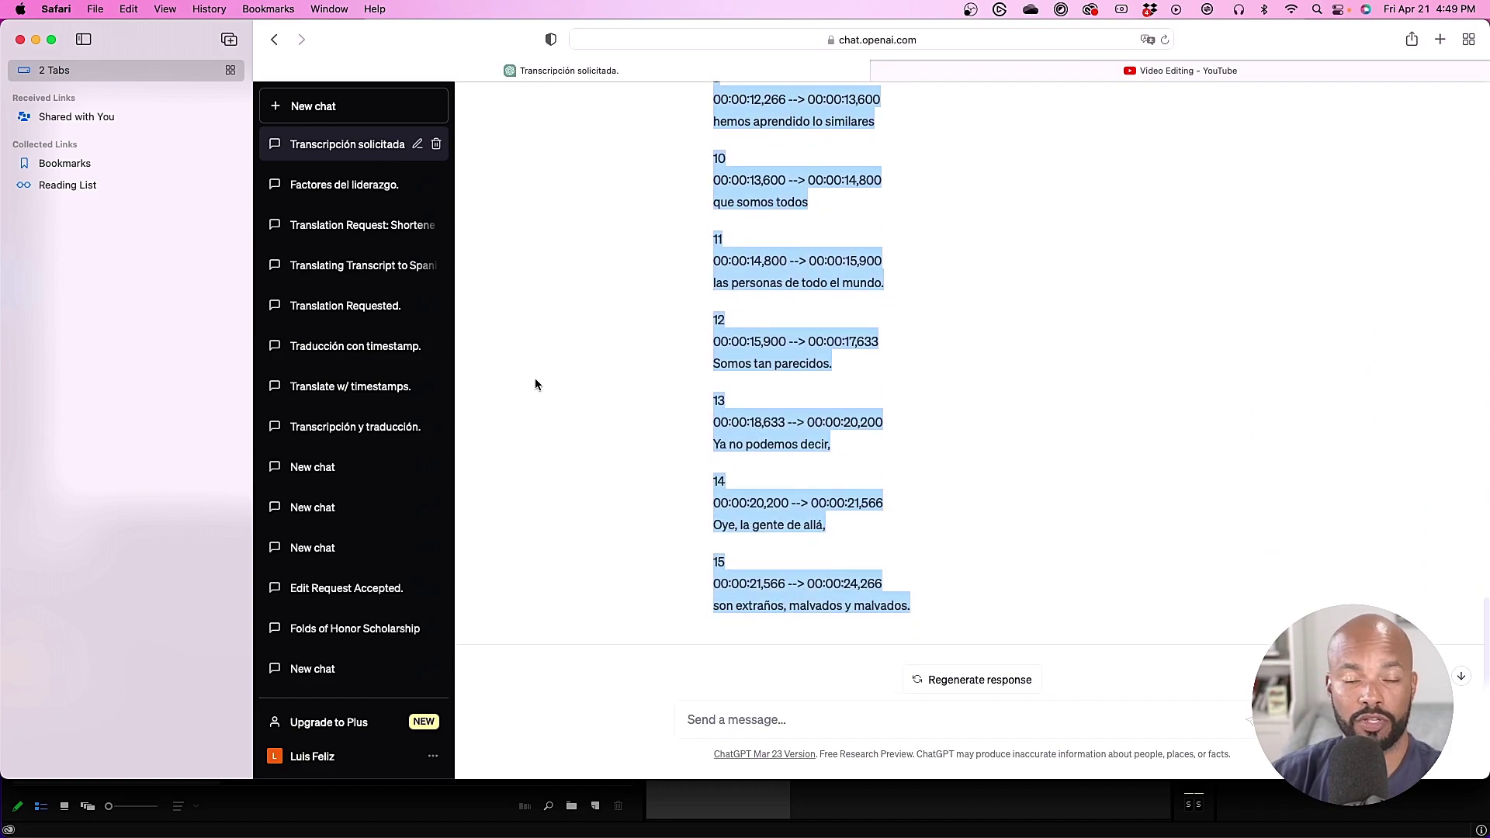
key(ctrl+Up)
click(299, 193)
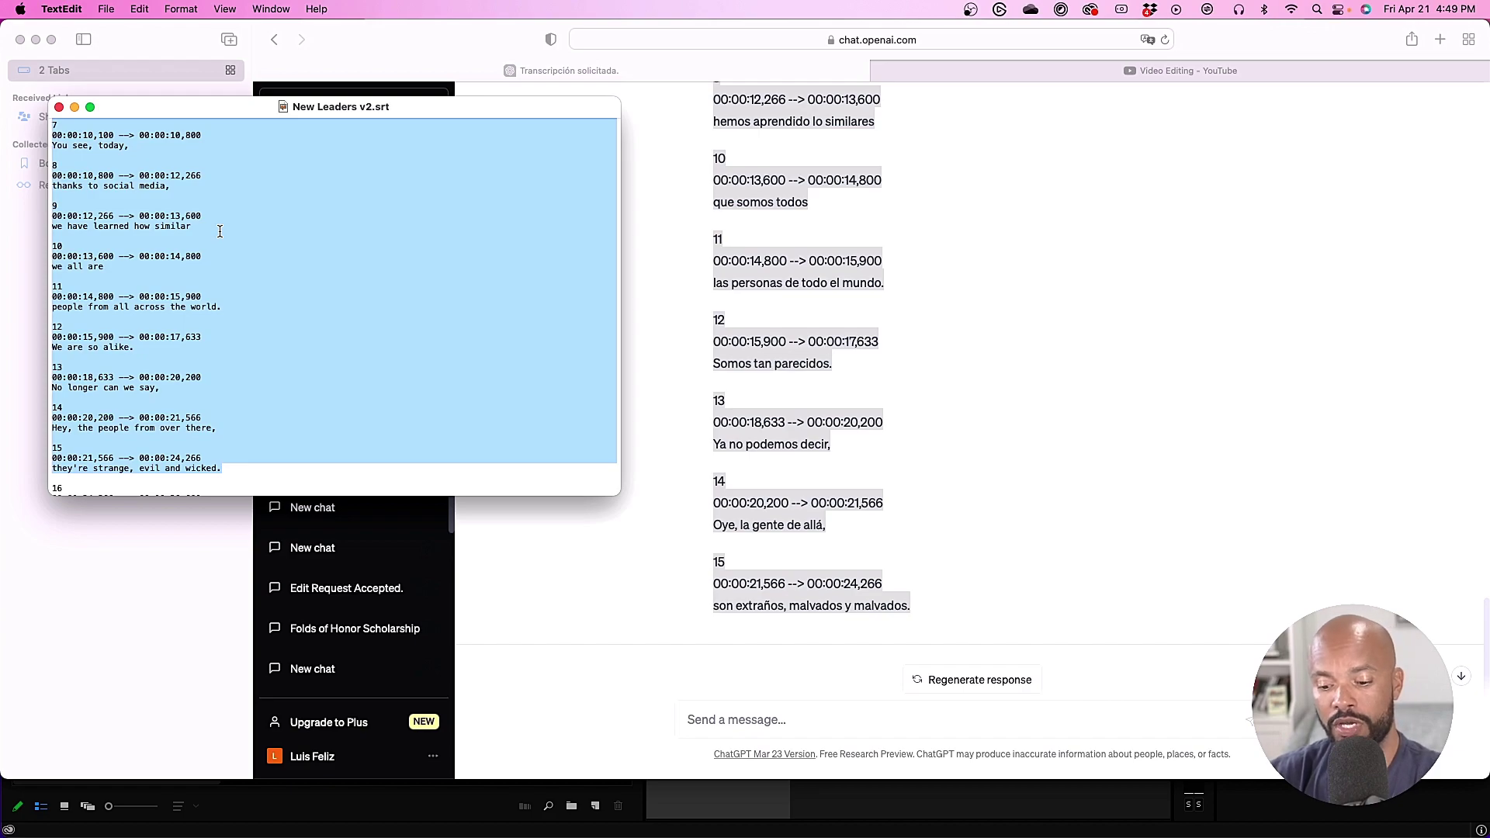
key(super+v)
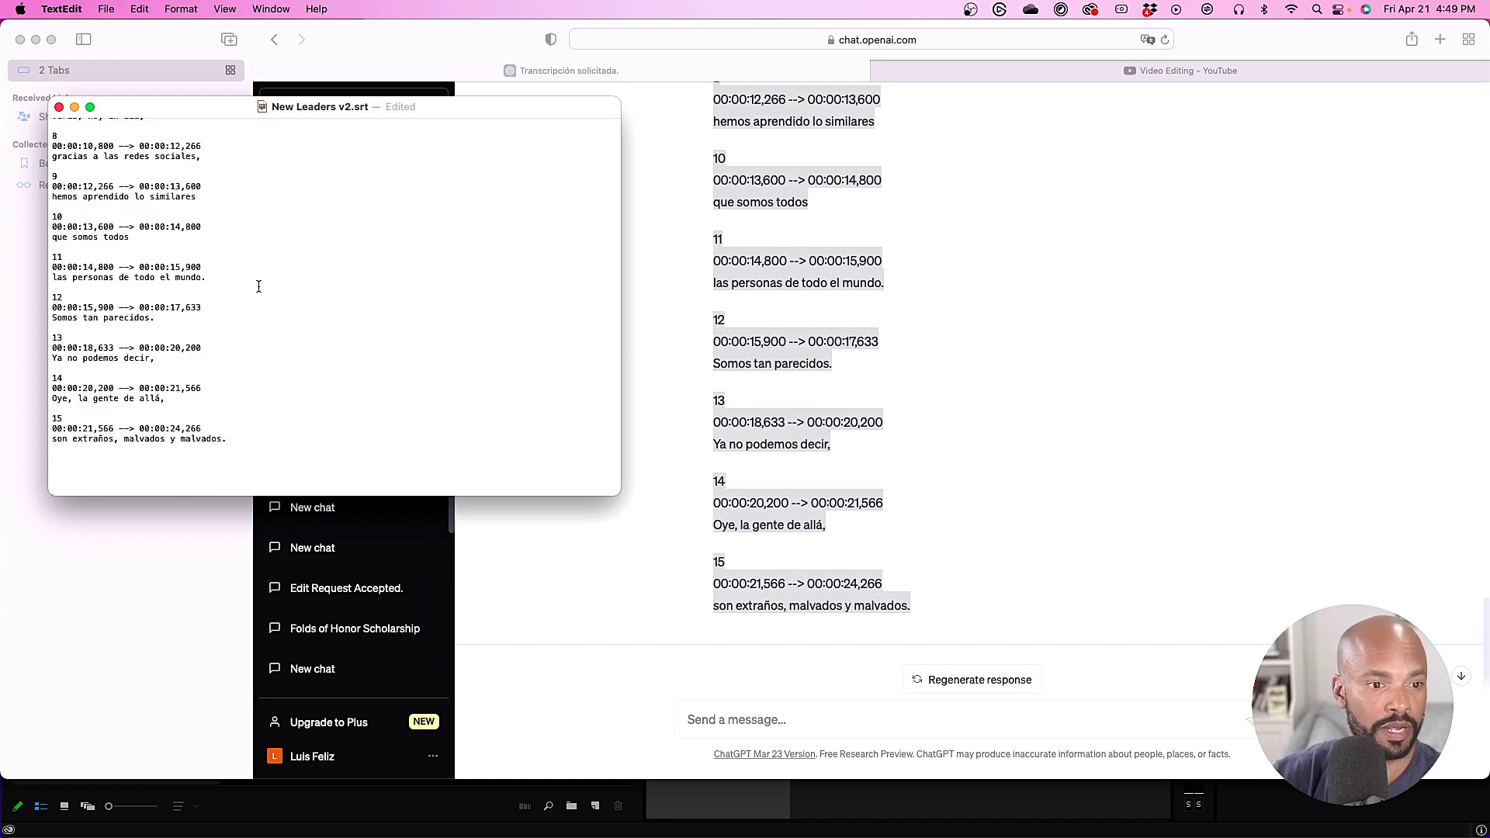
Remove the extra blank lines between captions 15 and 16 in the SRT file, leaving a single blank line.
scroll(258, 287, down, 5)
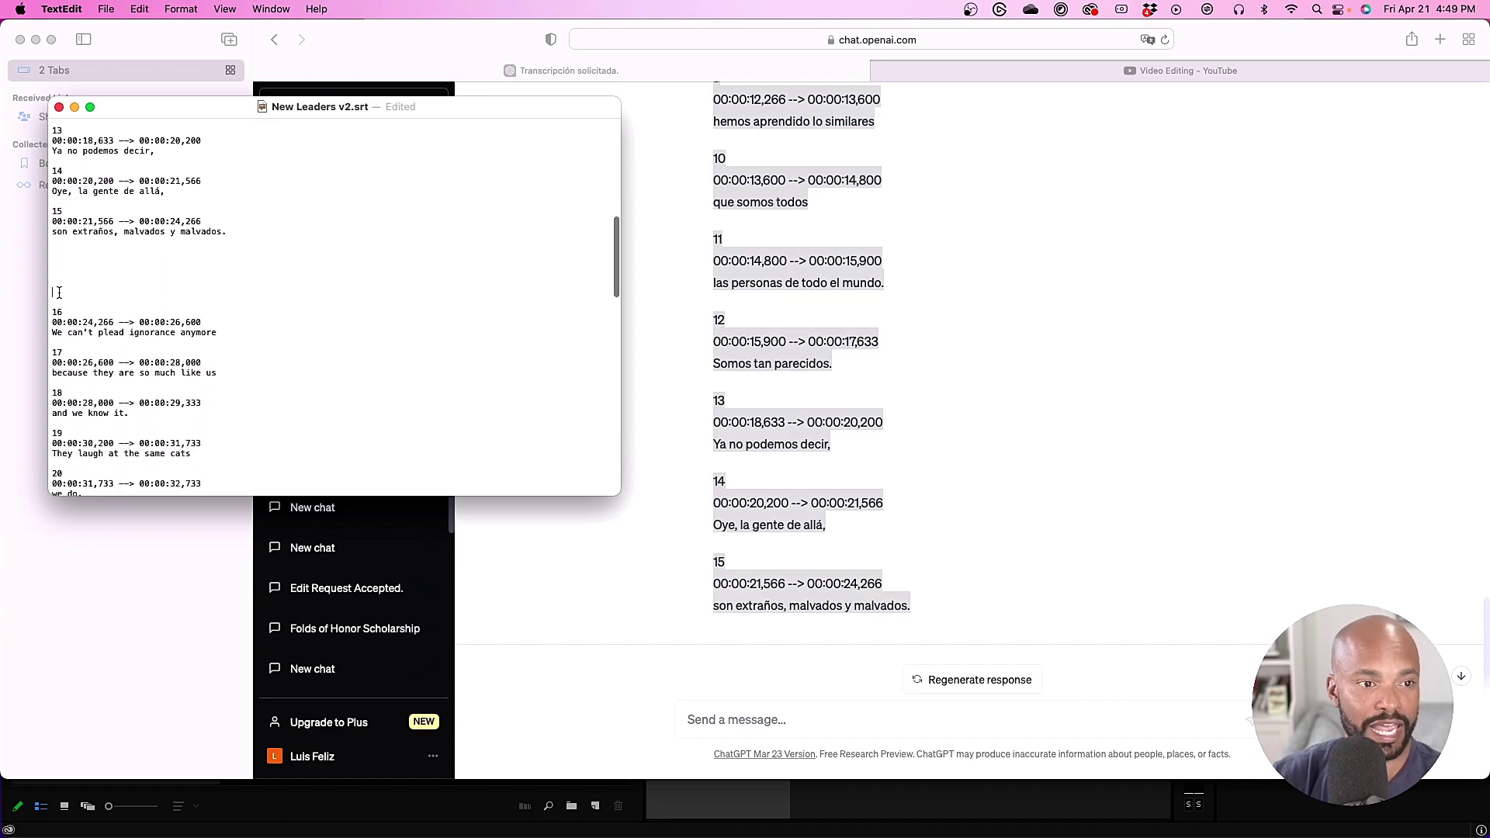
key(BackSpace)
key(BackSpace)
key(BackSpace)
key(BackSpace)
key(BackSpace)
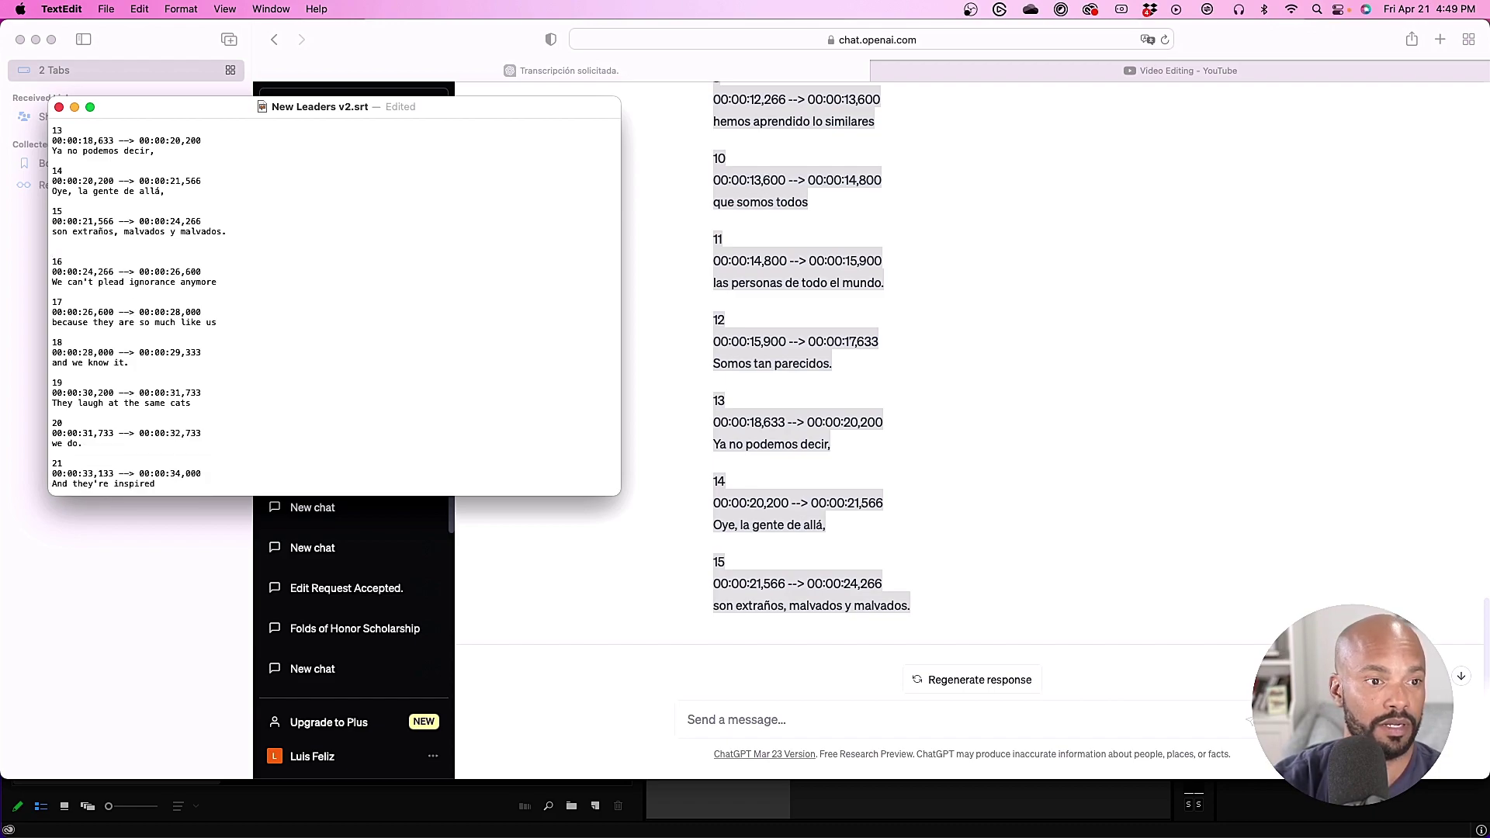
key(BackSpace)
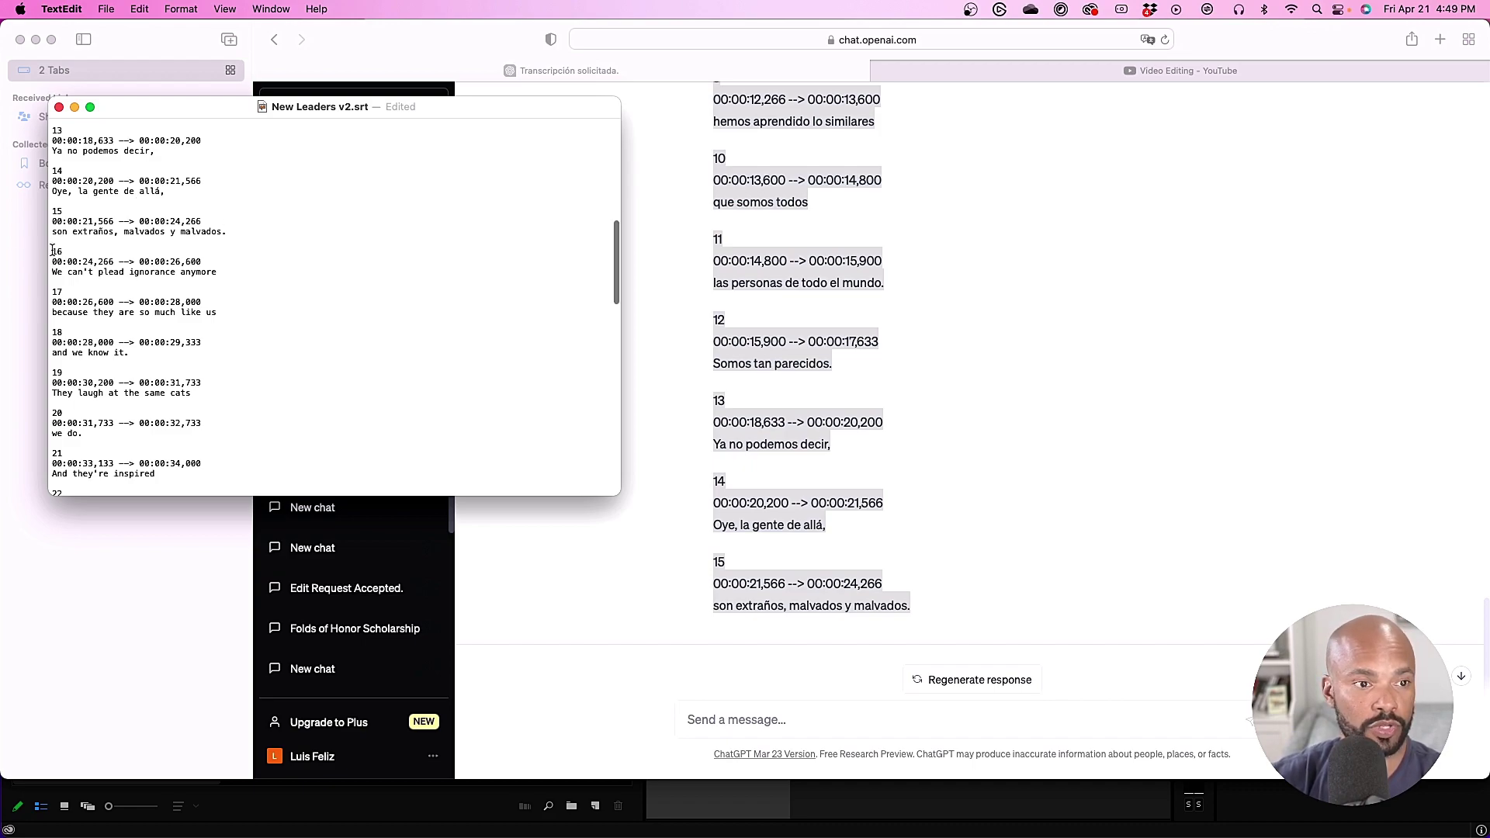
Copy English captions 16 to 30, ending at "let's kill, conquer", from the SRT file and send them to ChatGPT for translation.
drag(52, 250, 151, 458)
key(super+c)
click(808, 714)
key(super+v)
key(Return)
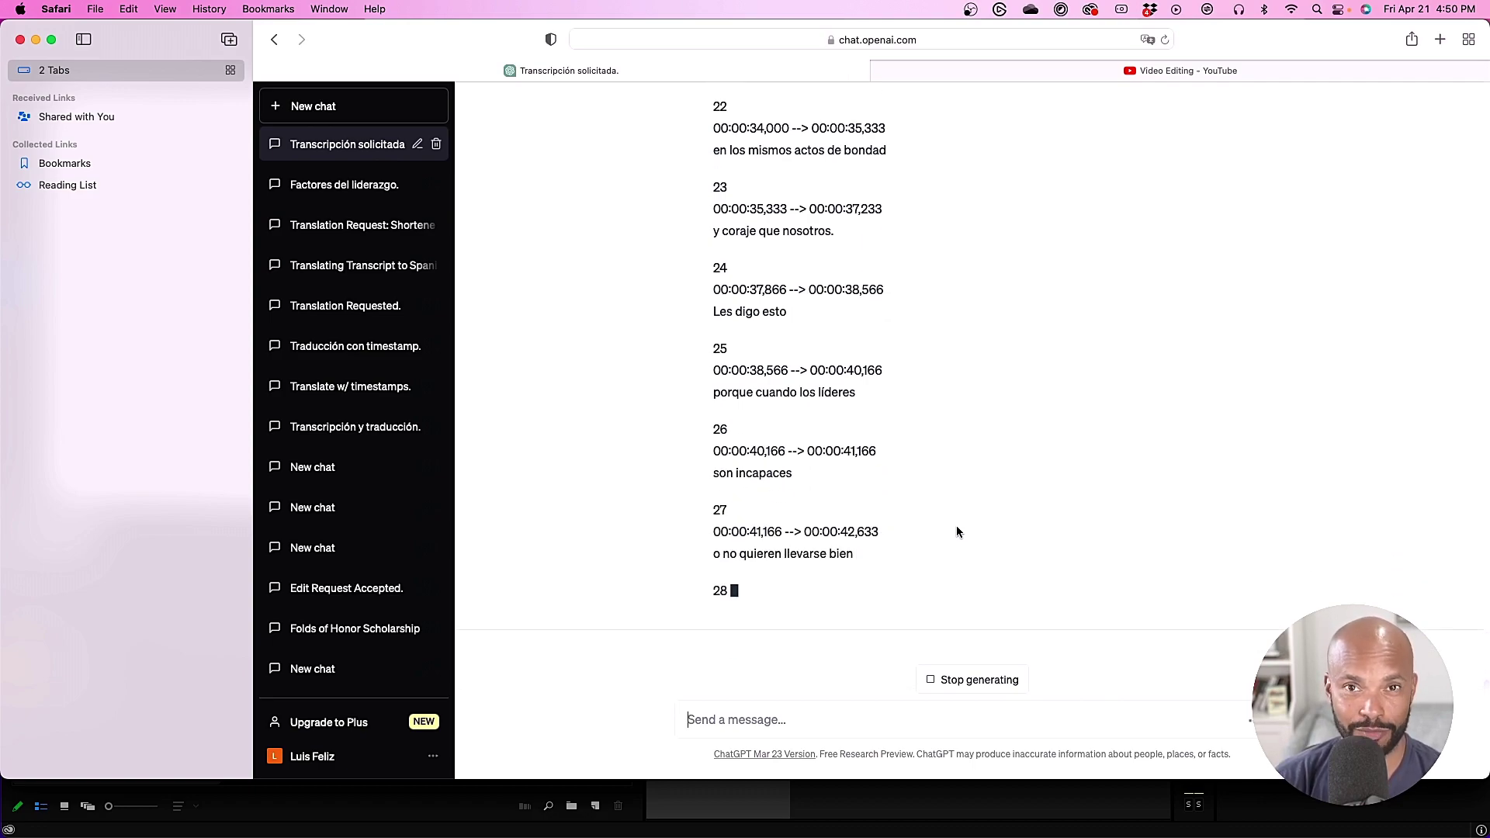
Copy ChatGPT's Spanish captions 16 to 30 and paste them over the selected English captions 16 to 30 in the SRT file.
scroll(956, 525, up, 10)
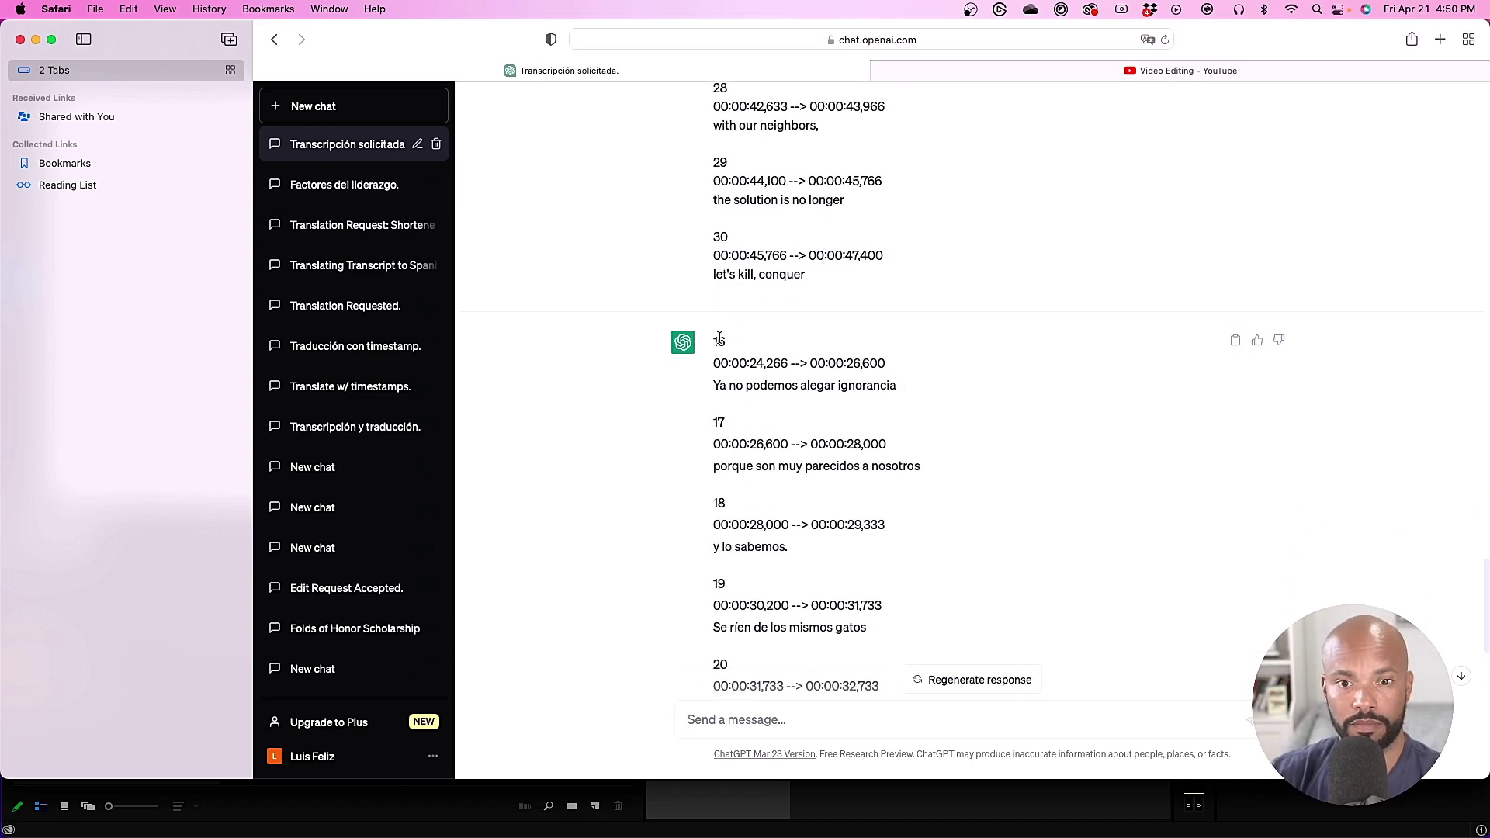
drag(712, 340, 814, 599)
scroll(814, 599, down, 3)
scroll(815, 599, down, 9)
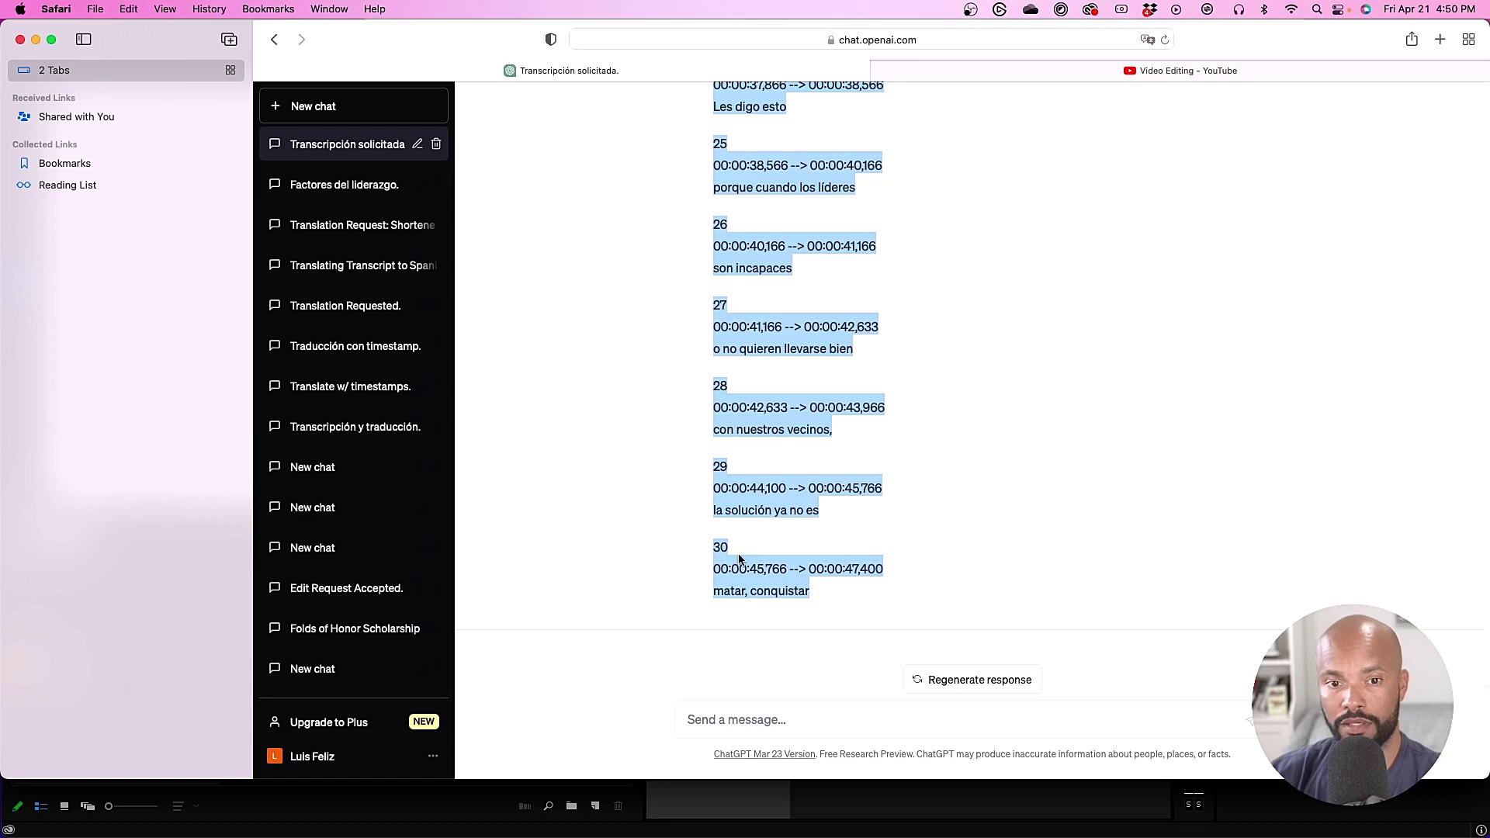
key(ctrl+Up)
click(290, 194)
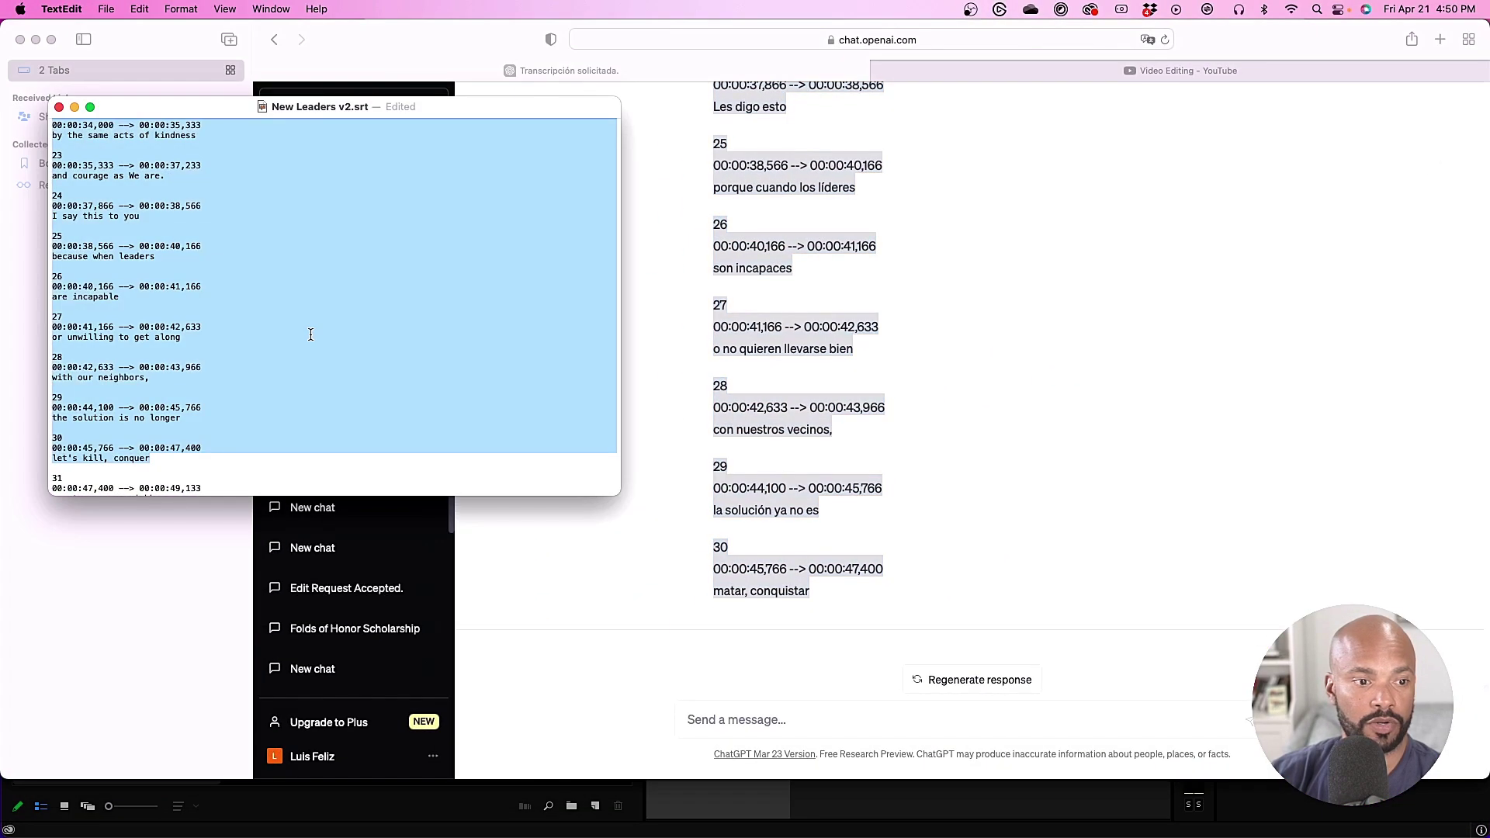
scroll(310, 334, up, 10)
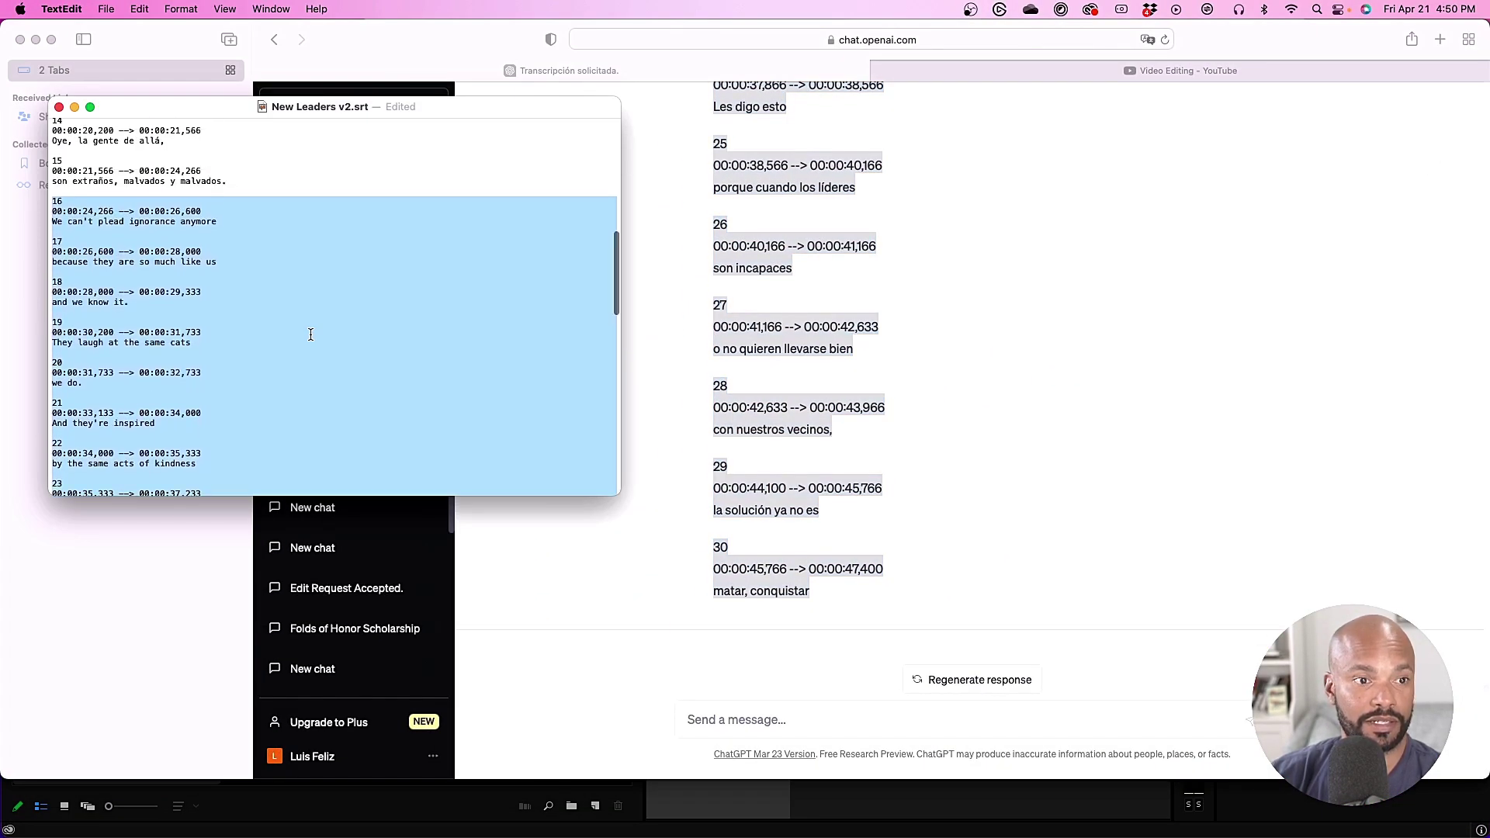
key(super+v)
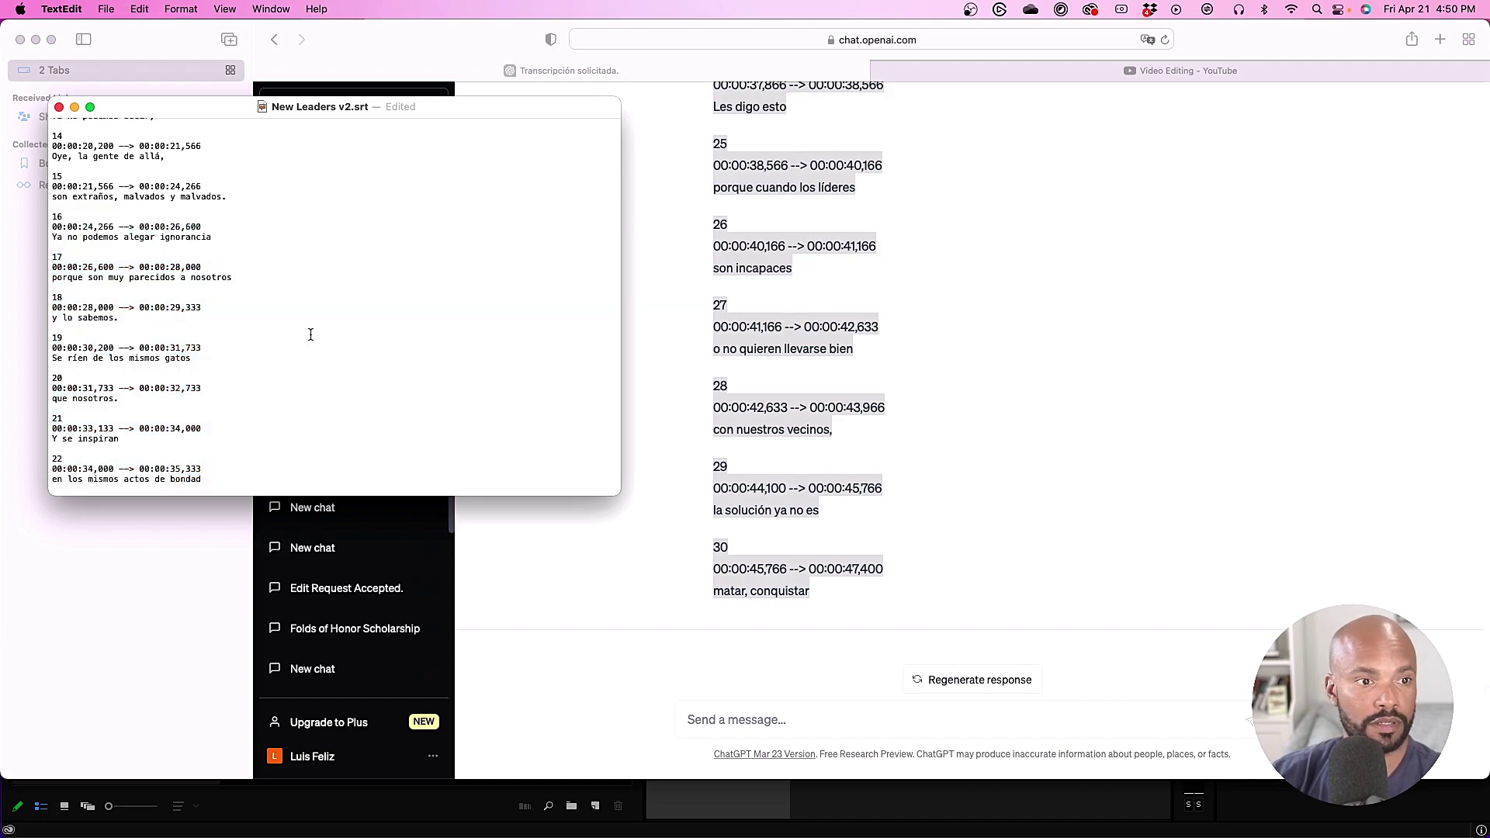
Remove the extra blank lines between captions 30 and 31 in the SRT file, leaving a single blank line.
scroll(228, 304, down, 10)
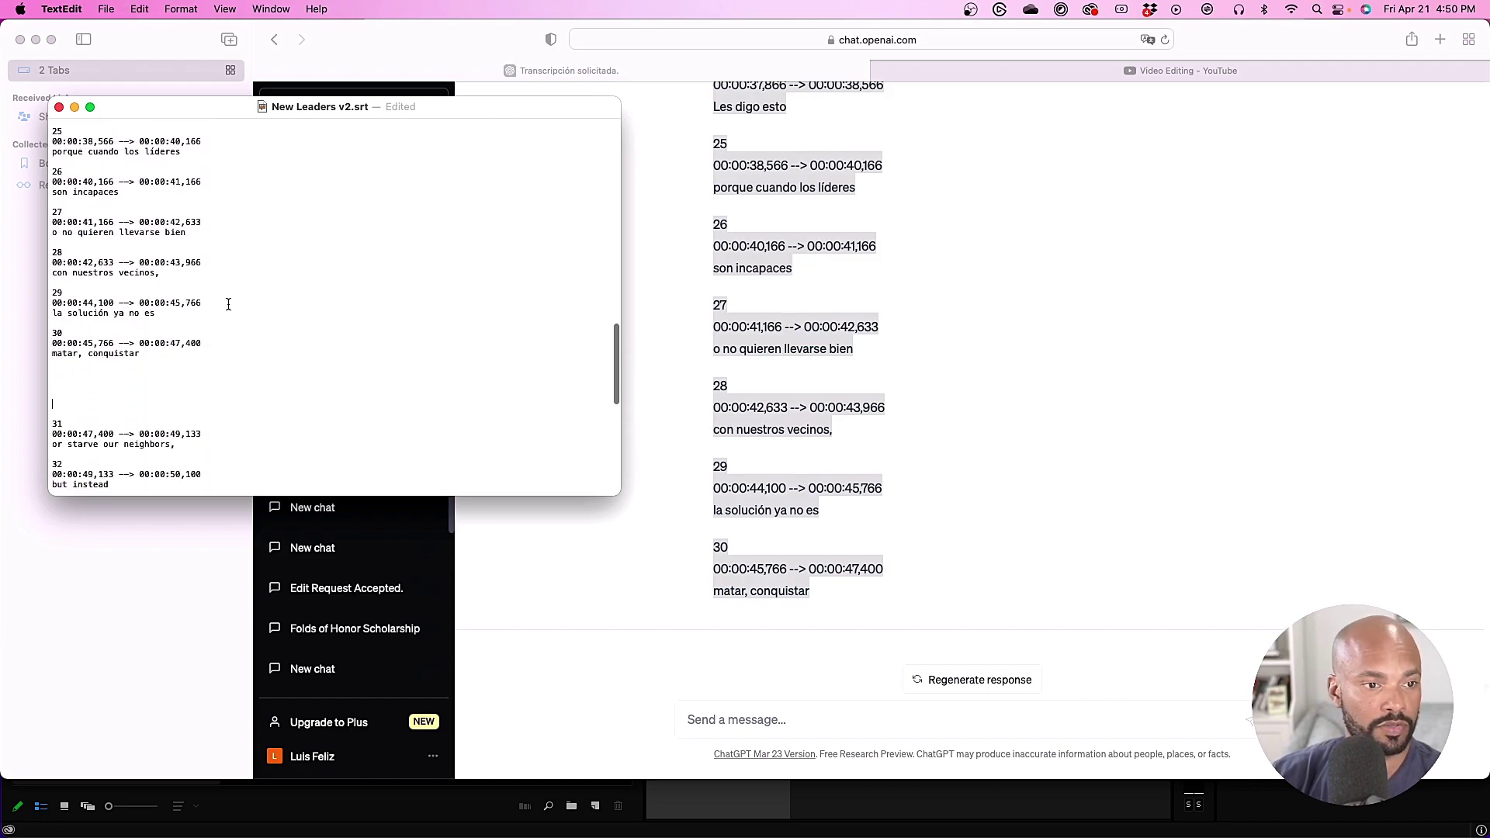
click(109, 417)
key(BackSpace)
key(BackSpace)
key(BackSpace)
key(BackSpace)
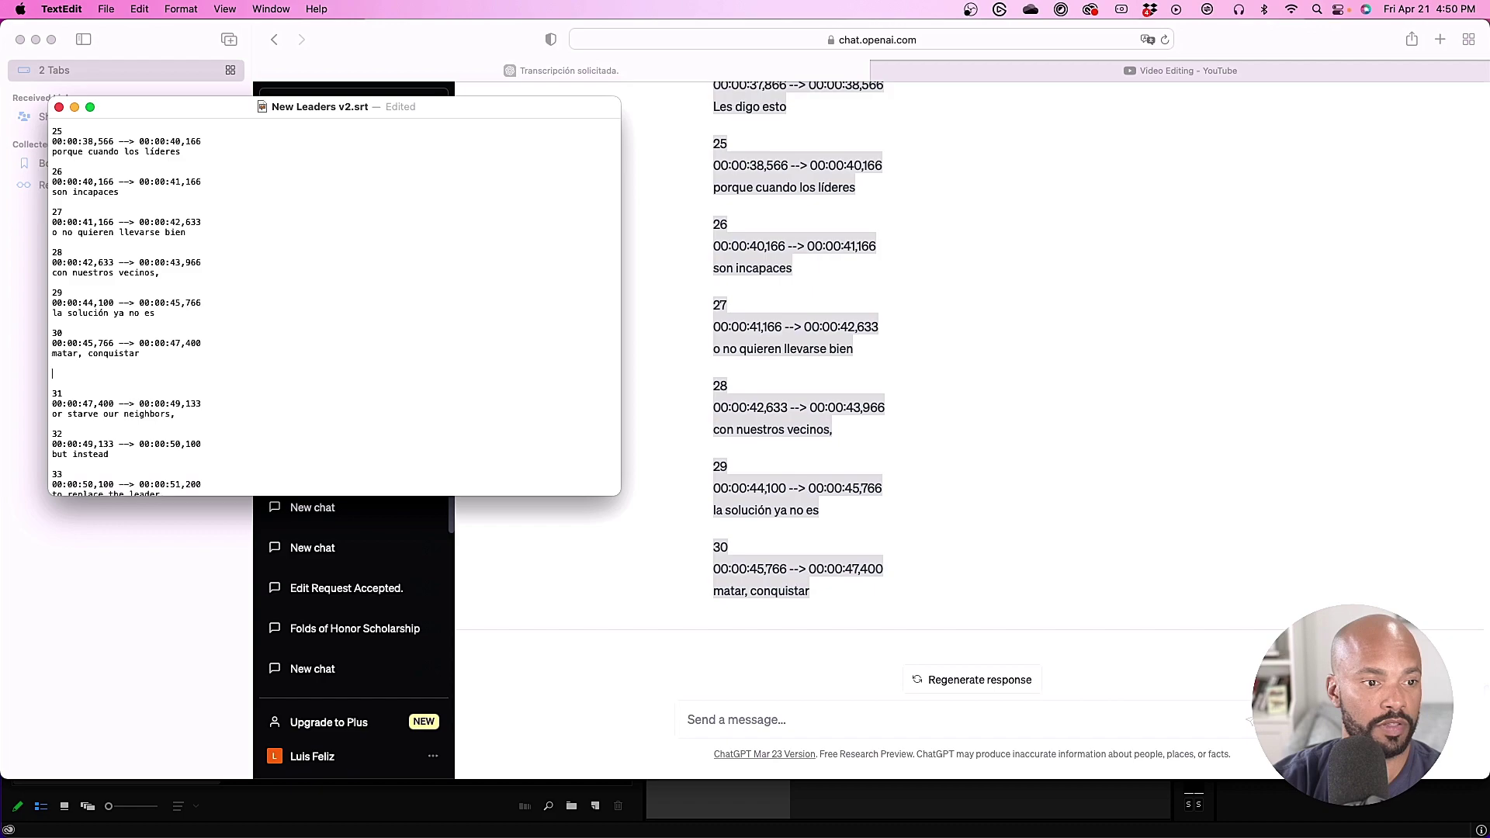
key(BackSpace)
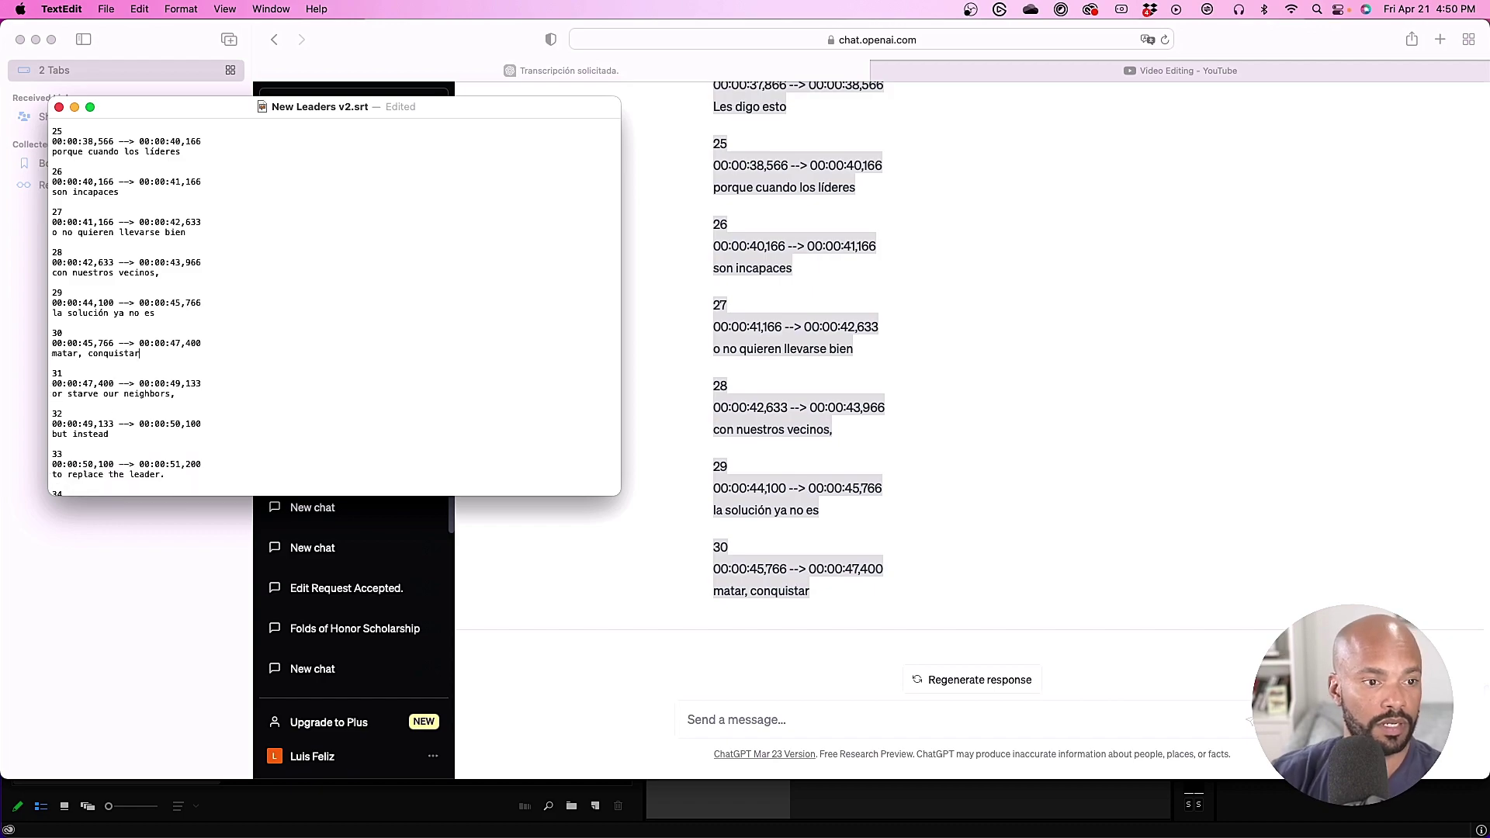
Copy English captions 31 to 42, ending at "God bless you, bye", from the SRT file, send them to ChatGPT, and stop its response.
scroll(160, 402, down, 3)
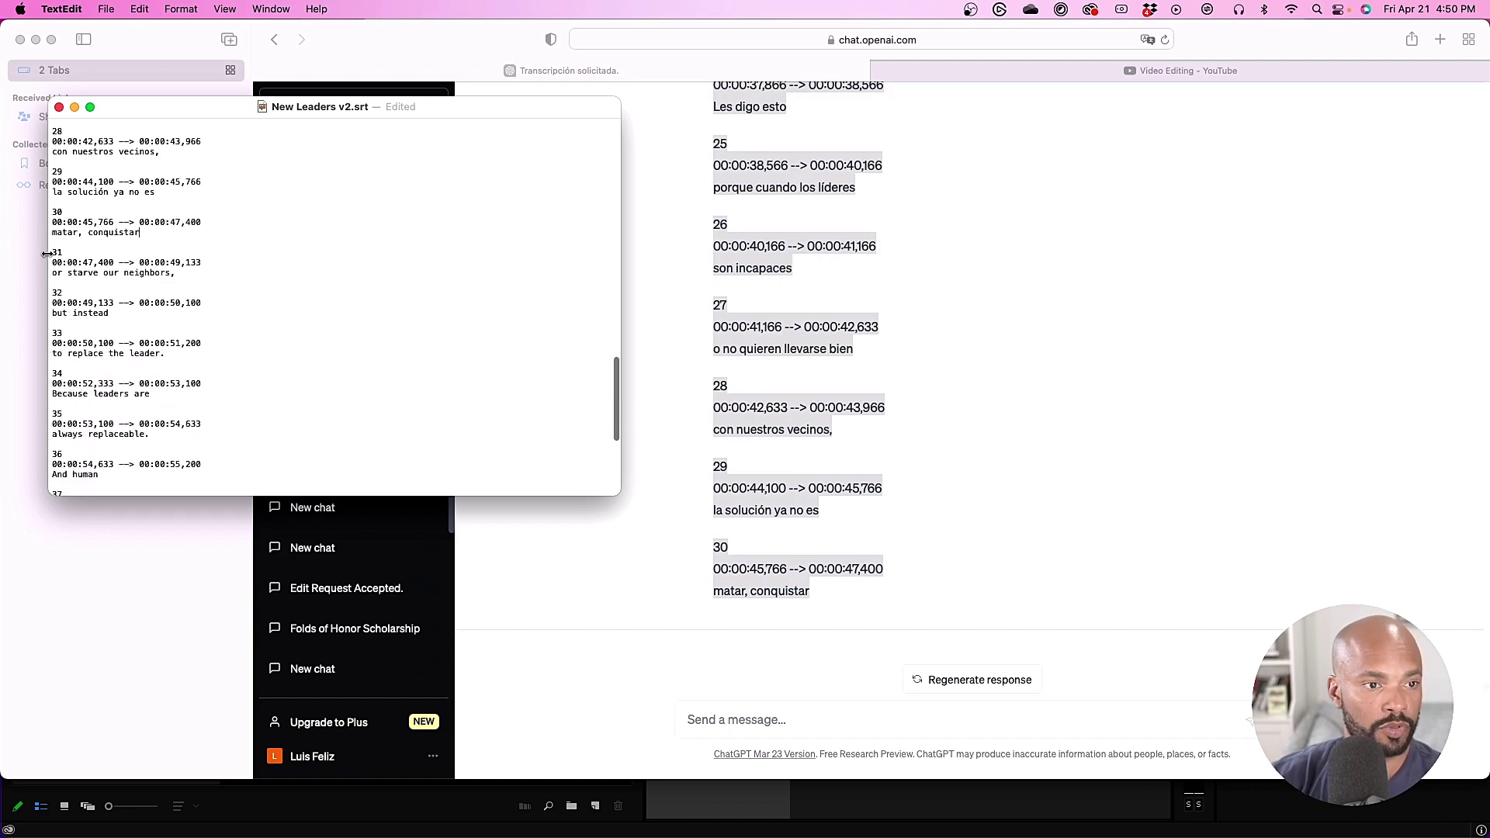
drag(51, 251, 148, 478)
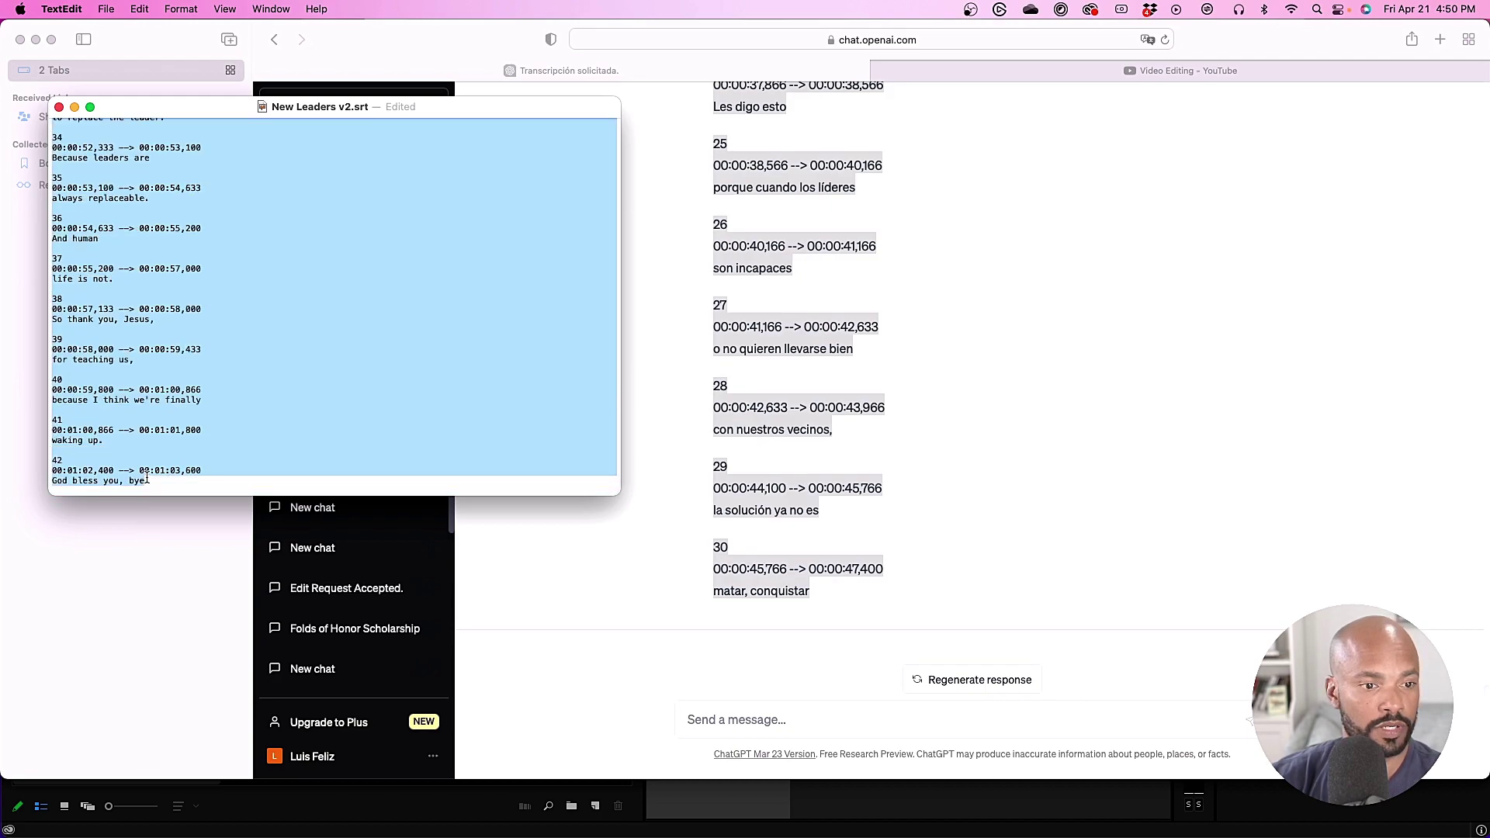
click(967, 464)
click(788, 719)
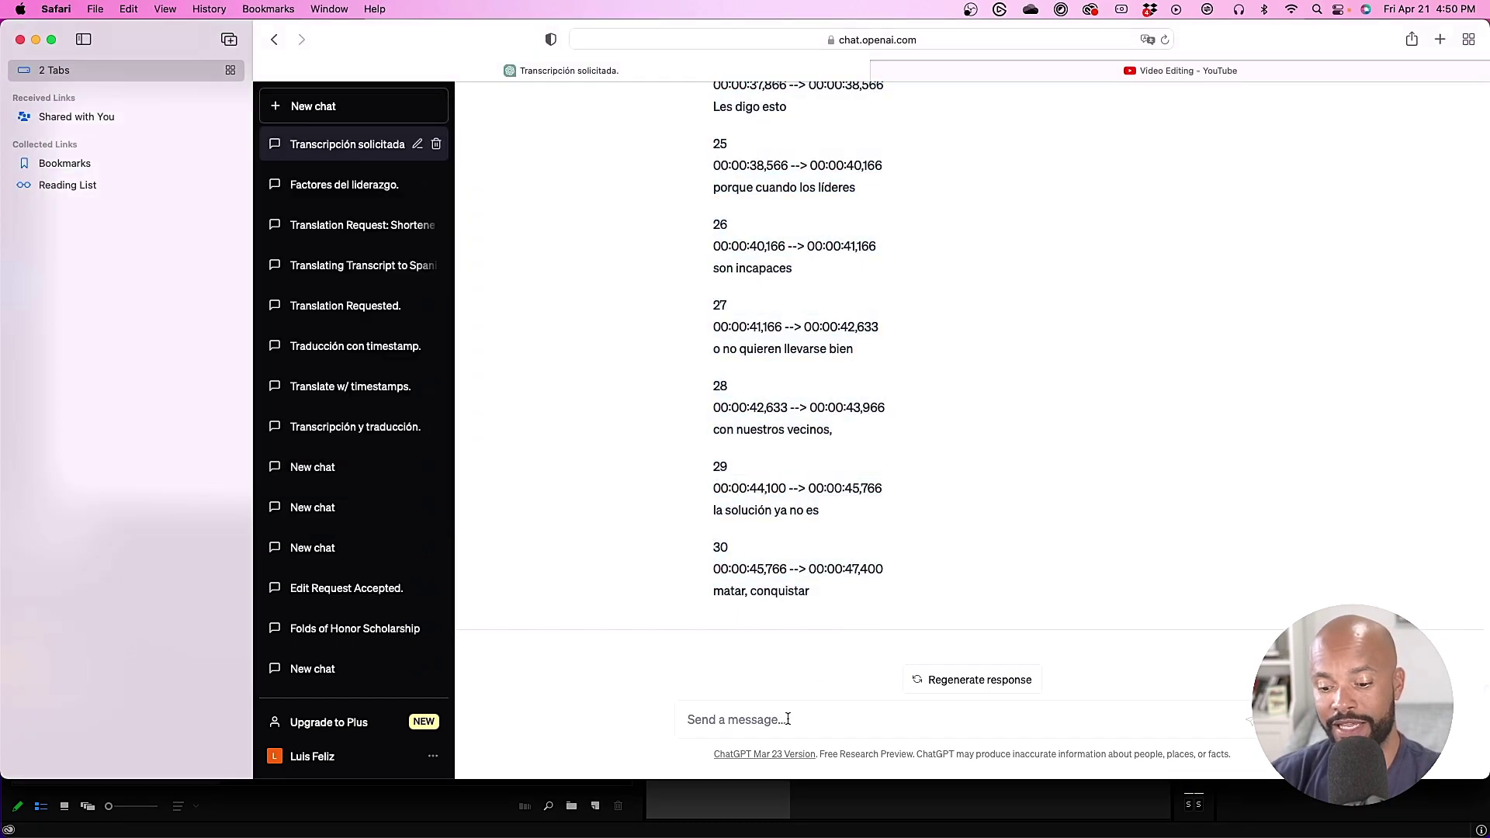
key(super+v)
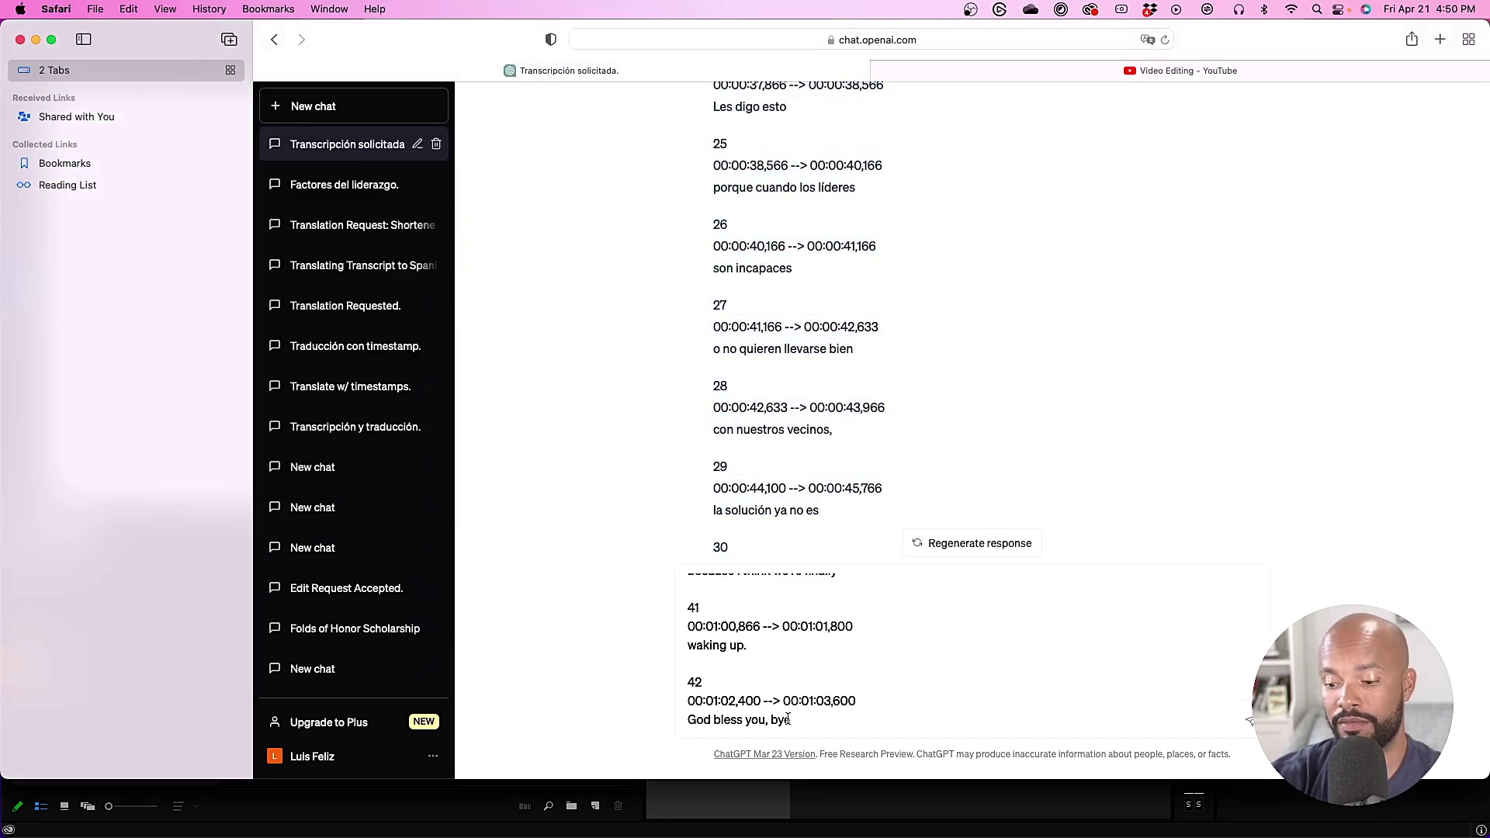
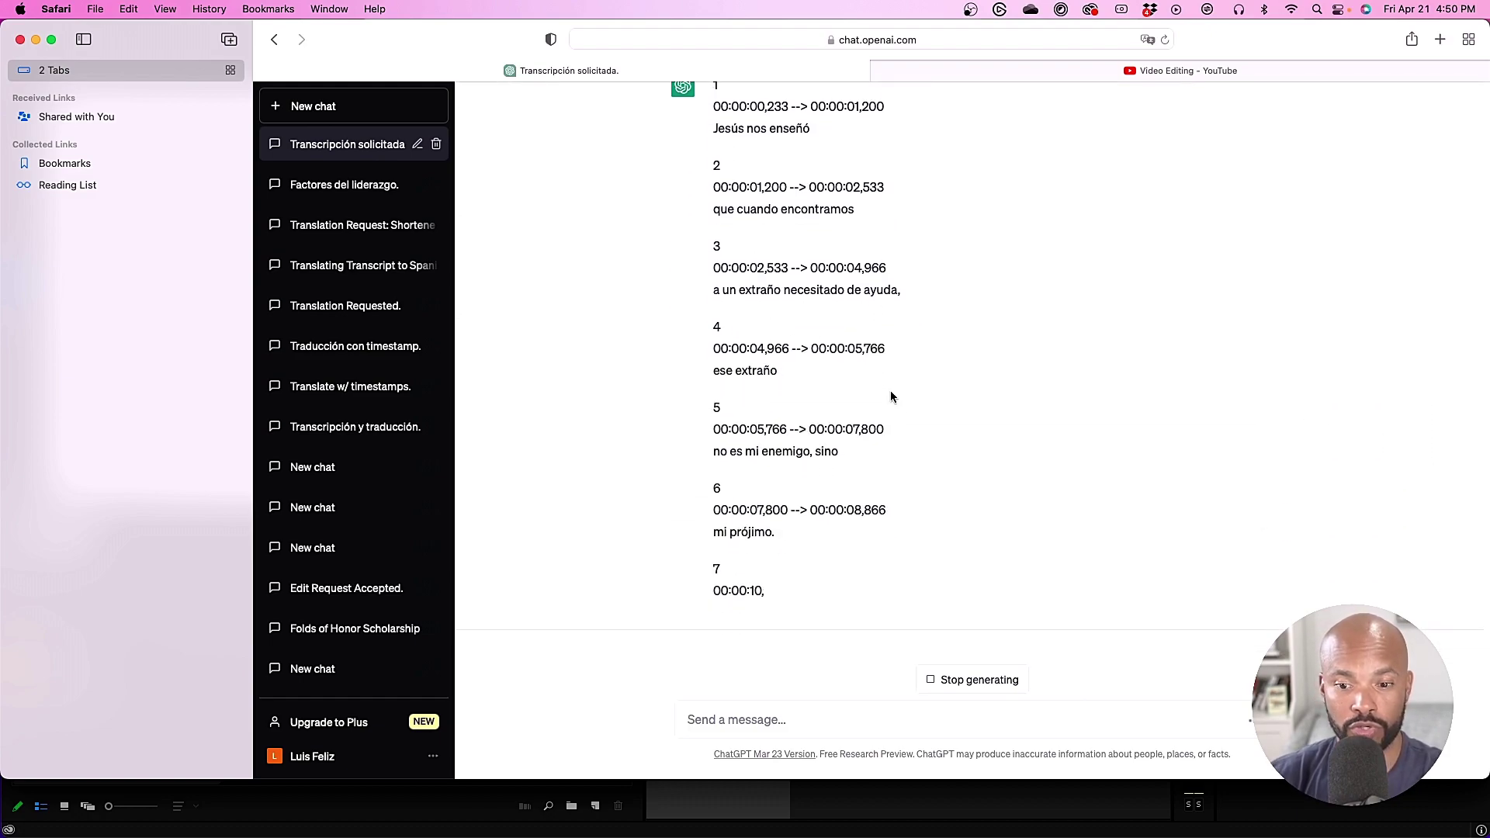
click(962, 688)
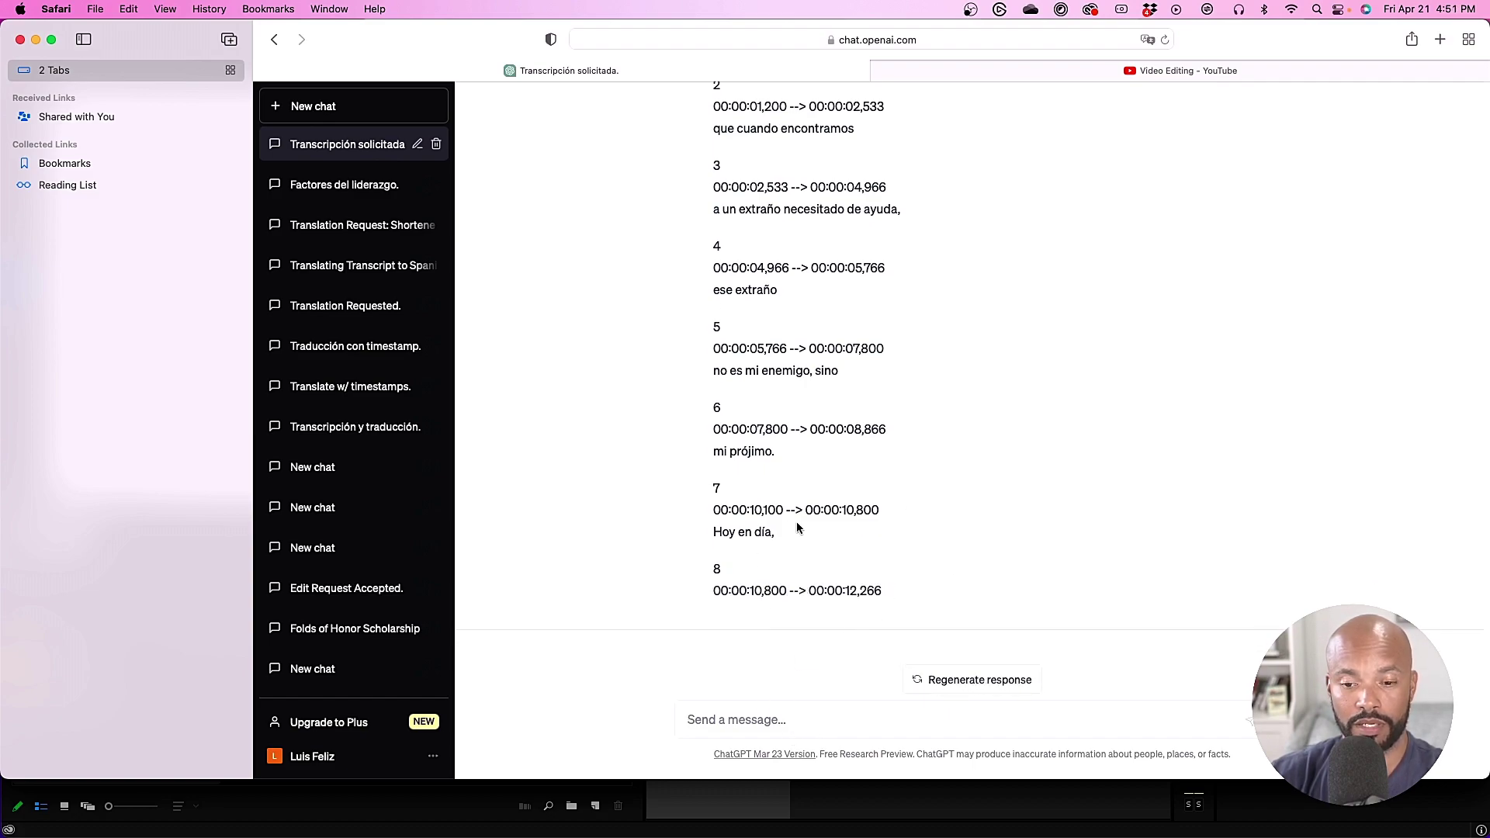
Ask ChatGPT "Can you translate this transcript from English to Spanish while keeping the timestamp intact?" and resend English captions 31 to 42.
click(765, 717)
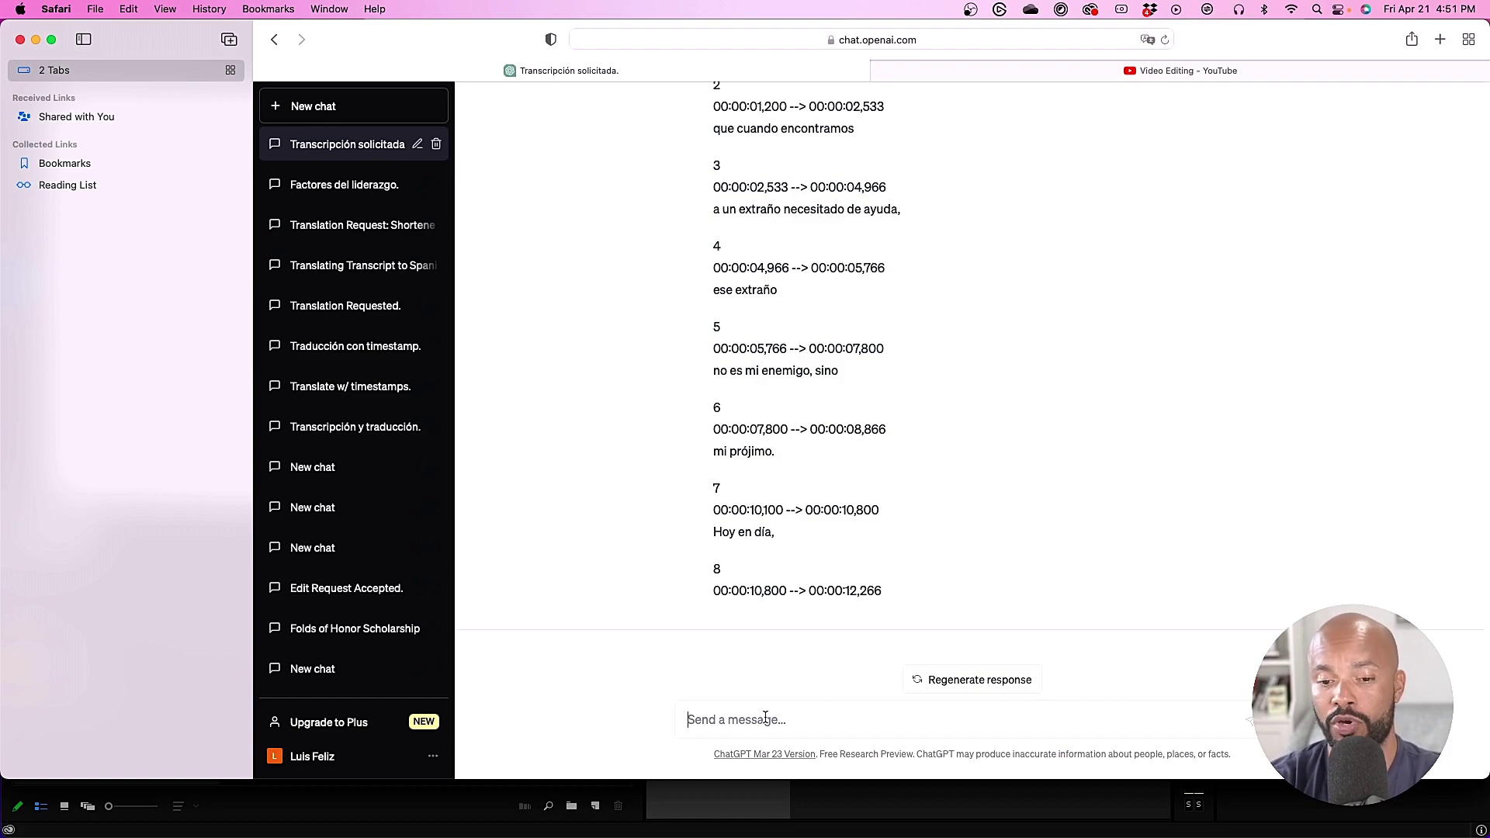
text(Can )
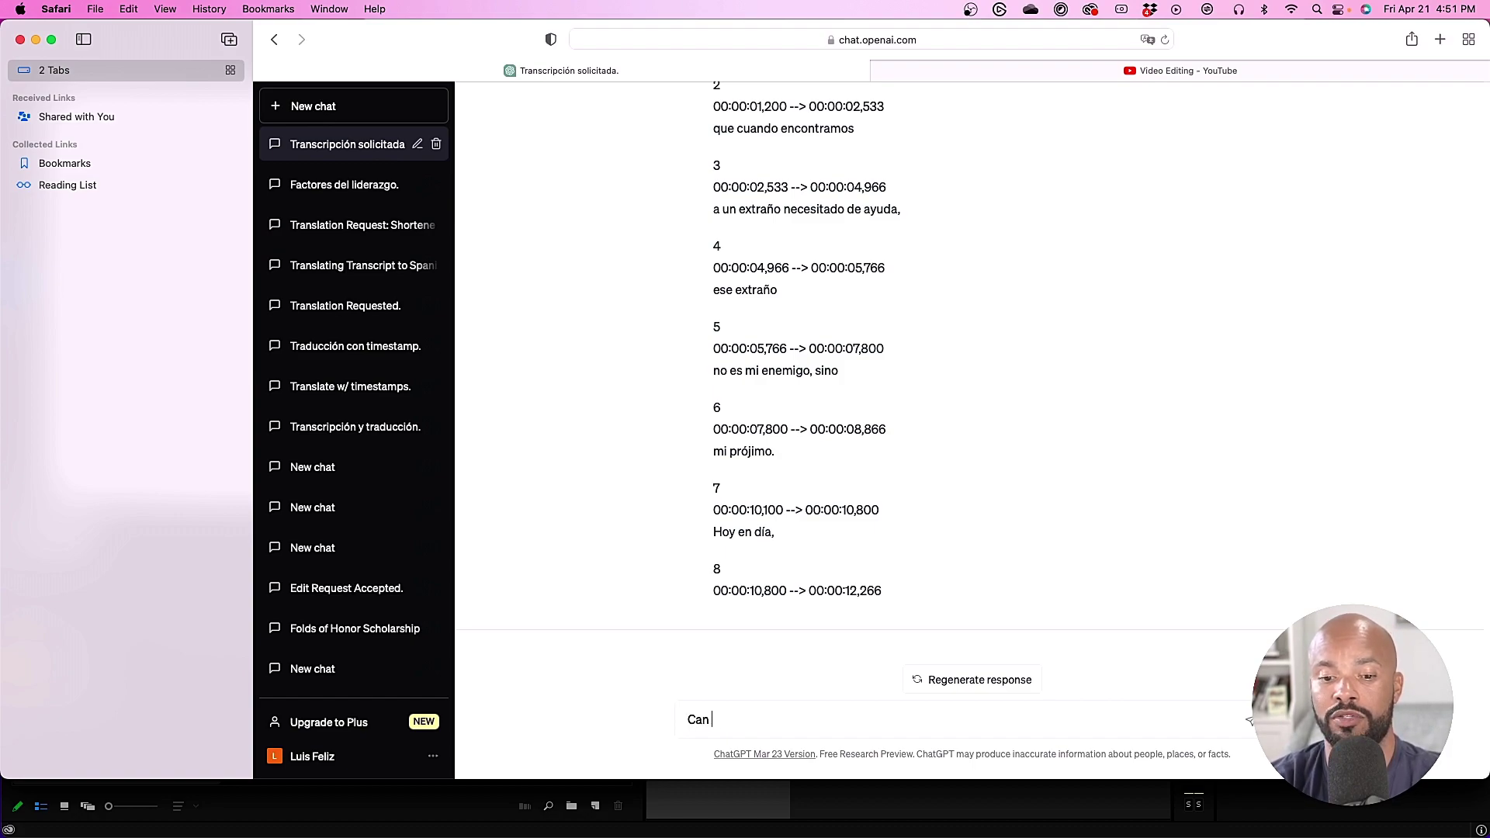
text(you trans)
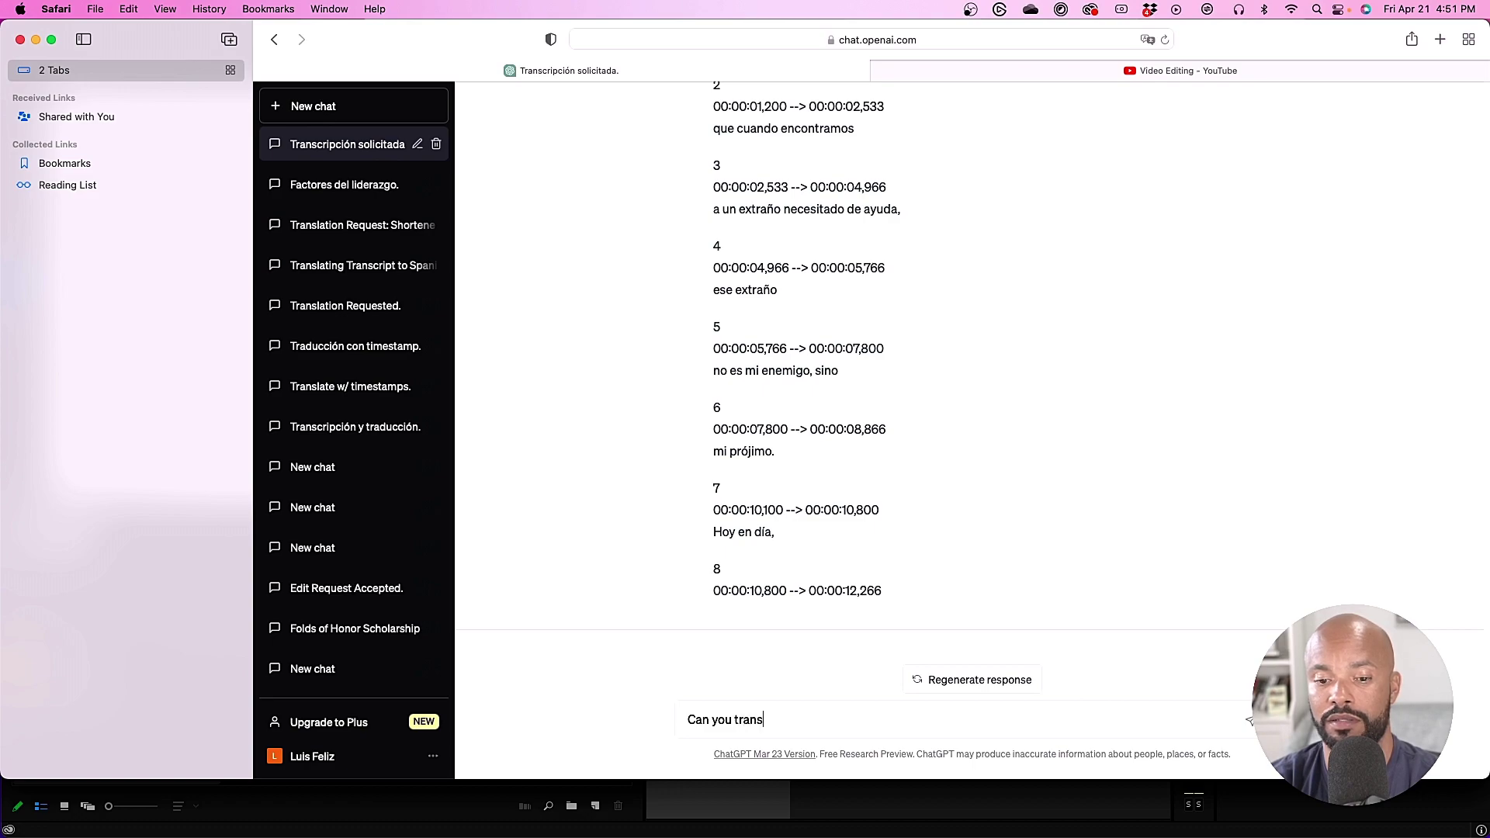
text(late this )
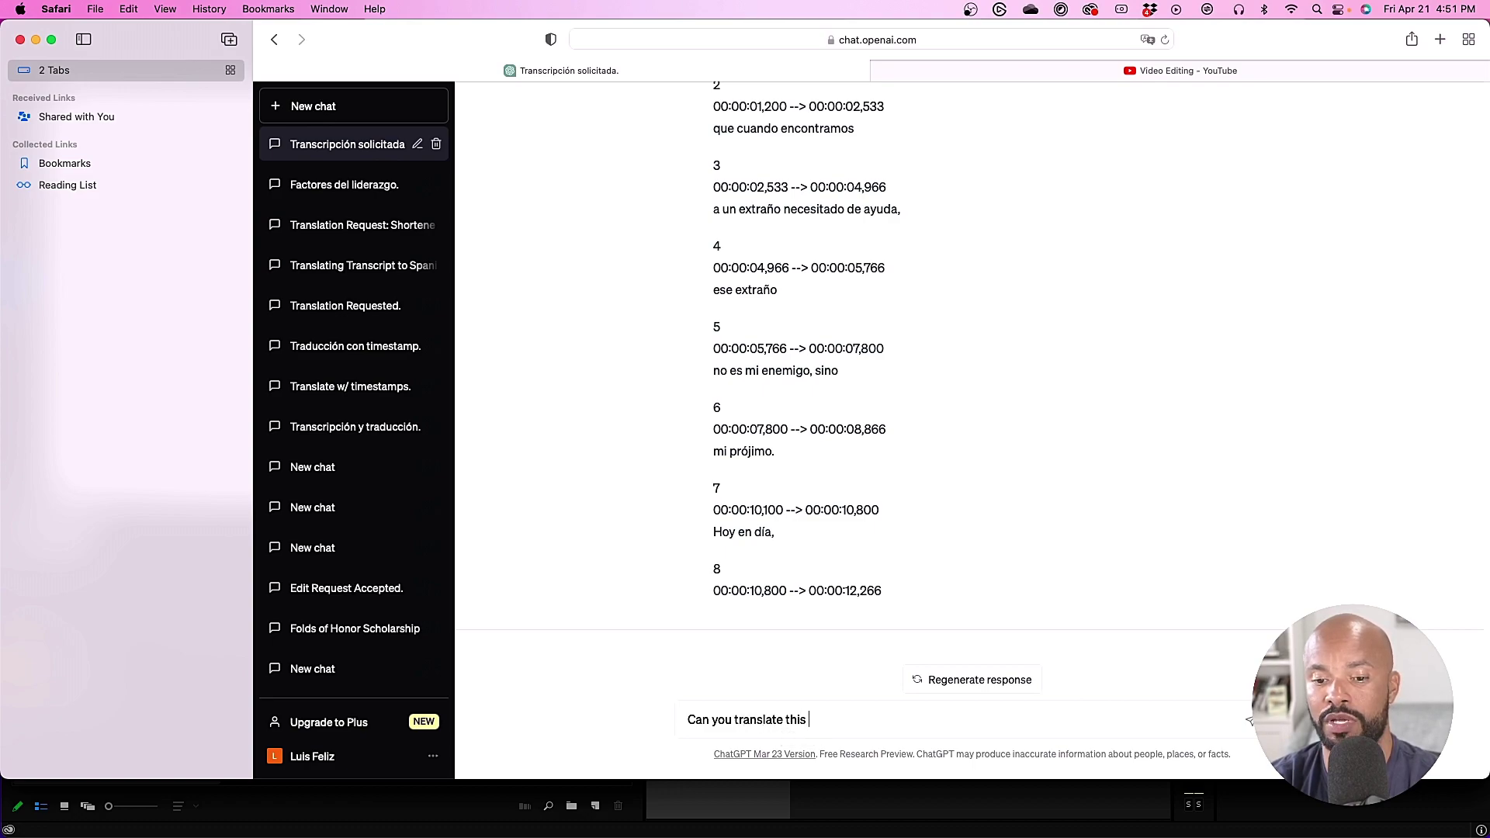
text(transcri)
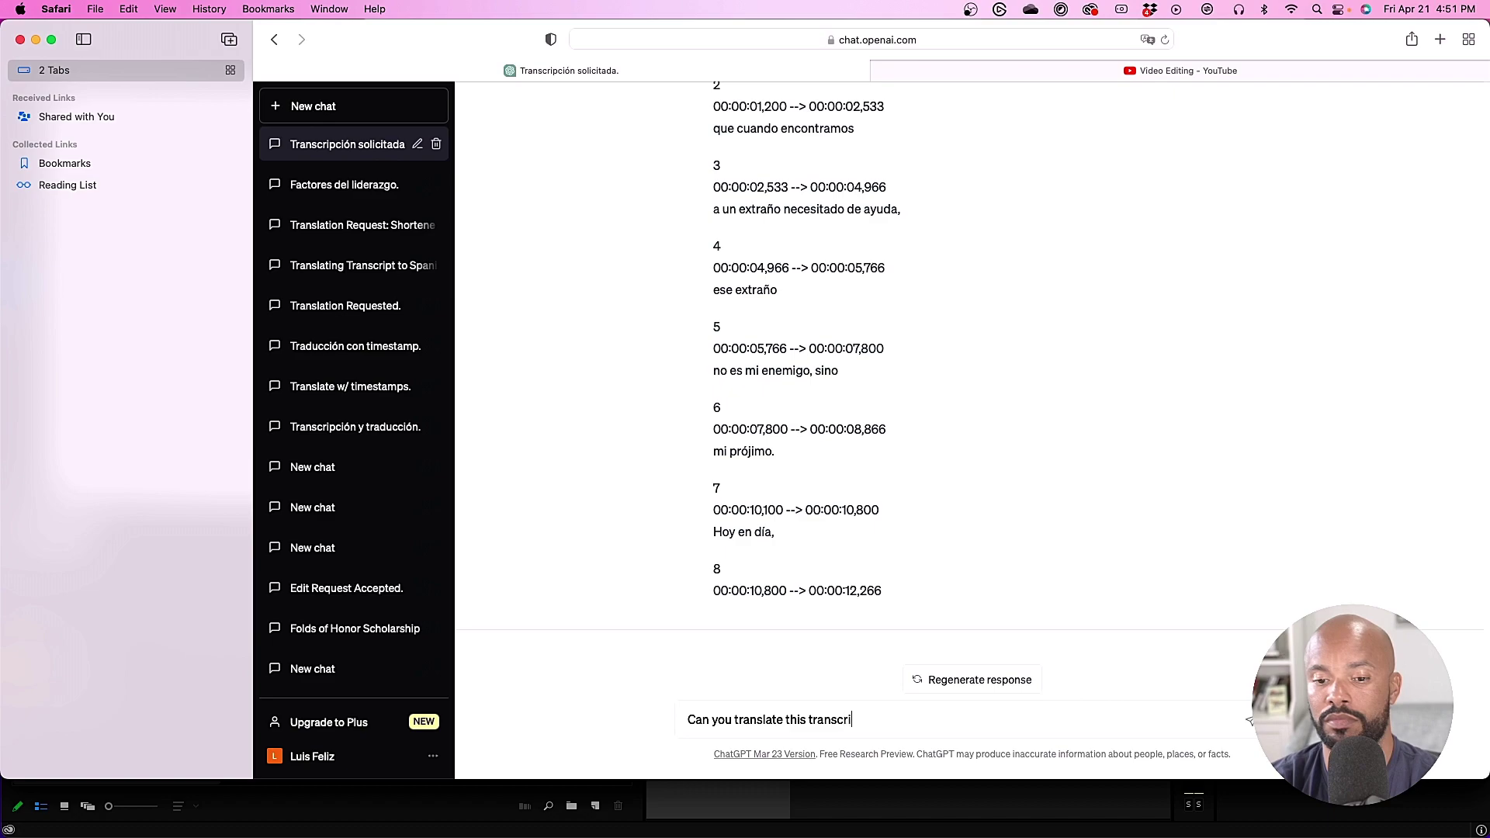
text(pt from Engli)
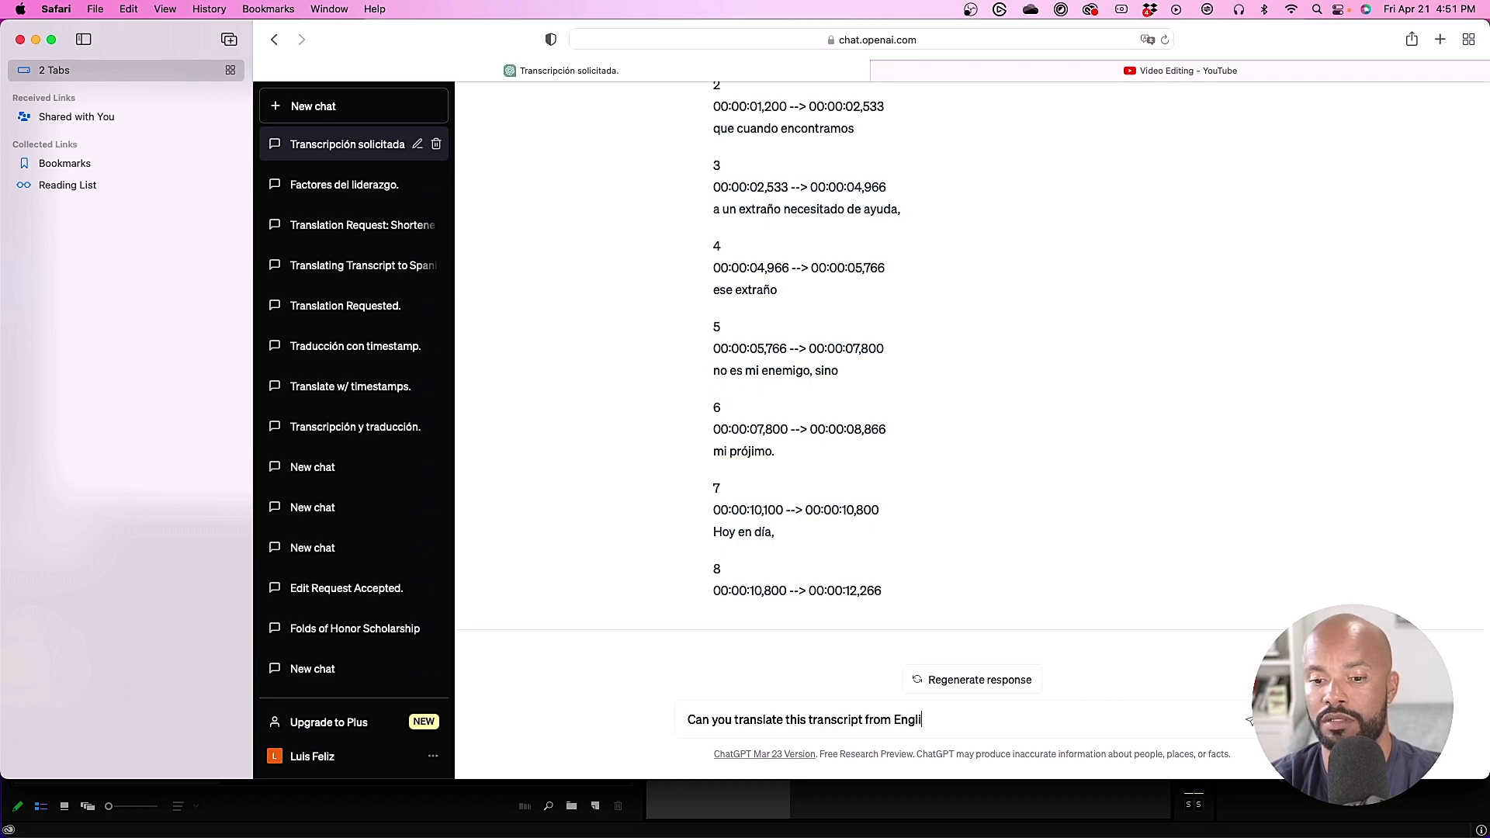
text(sh to Spanish )
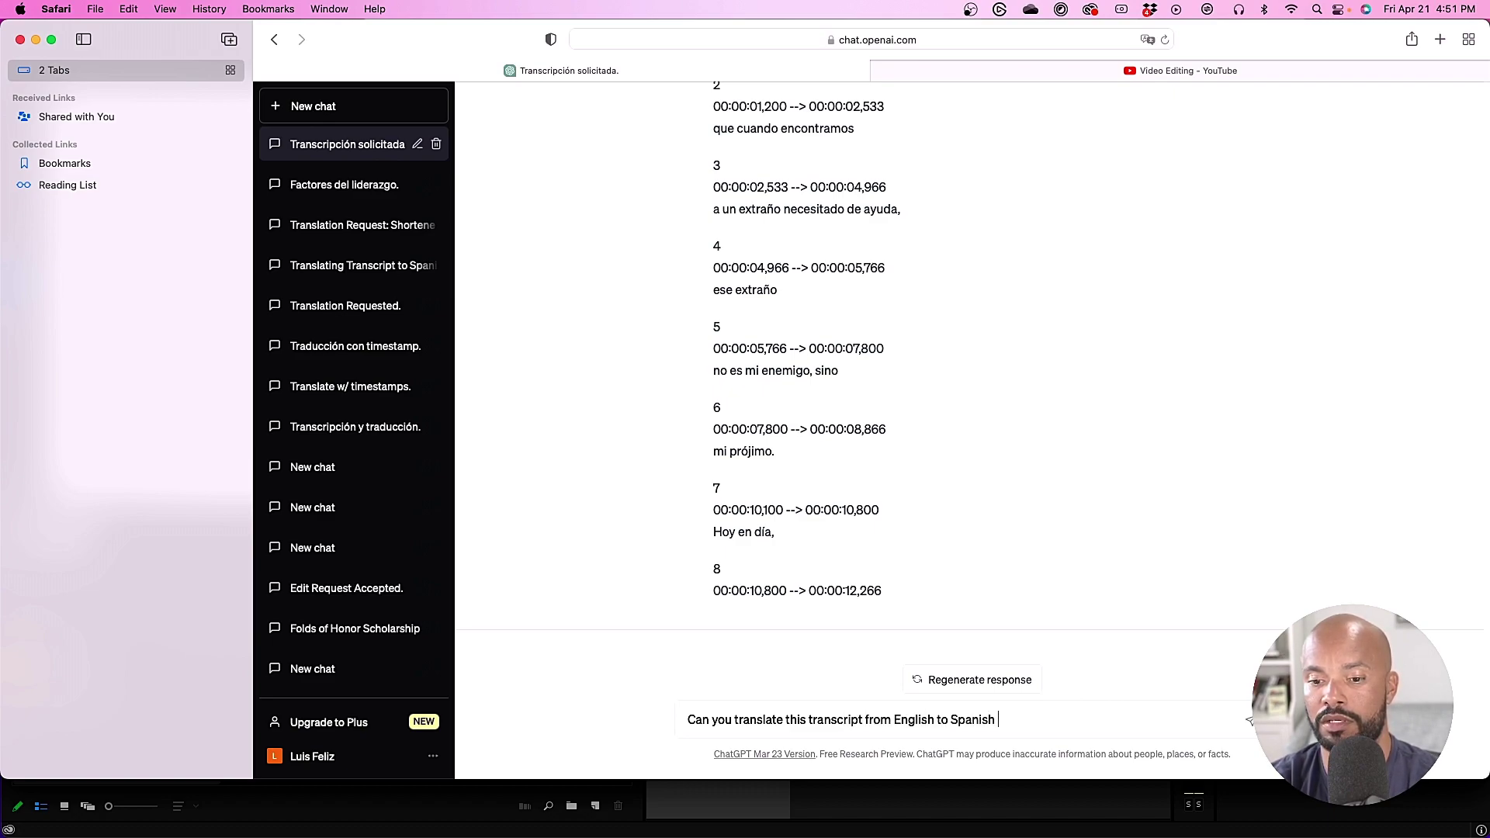
text(while kee)
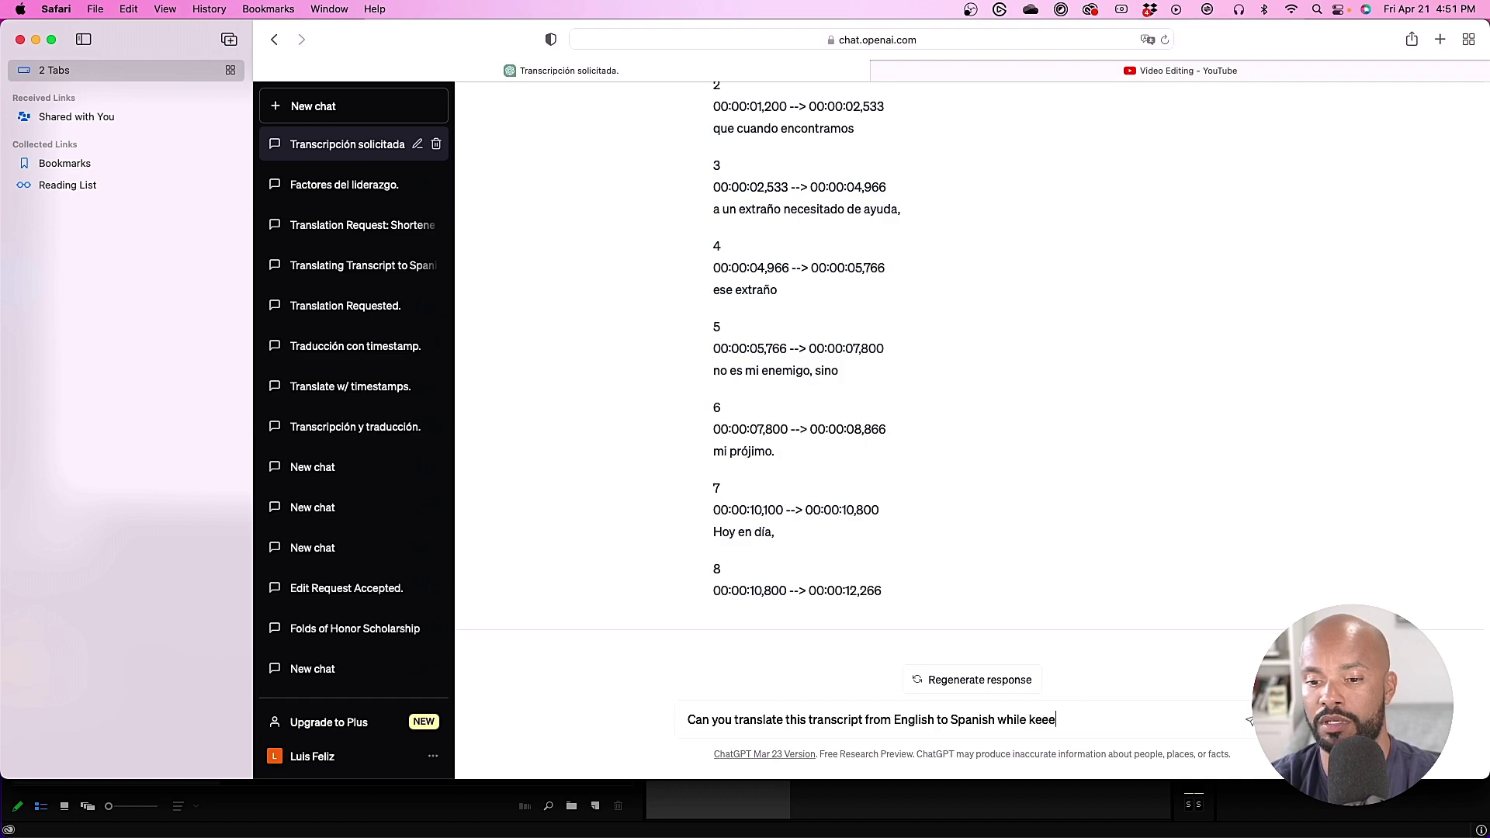
text(ping )
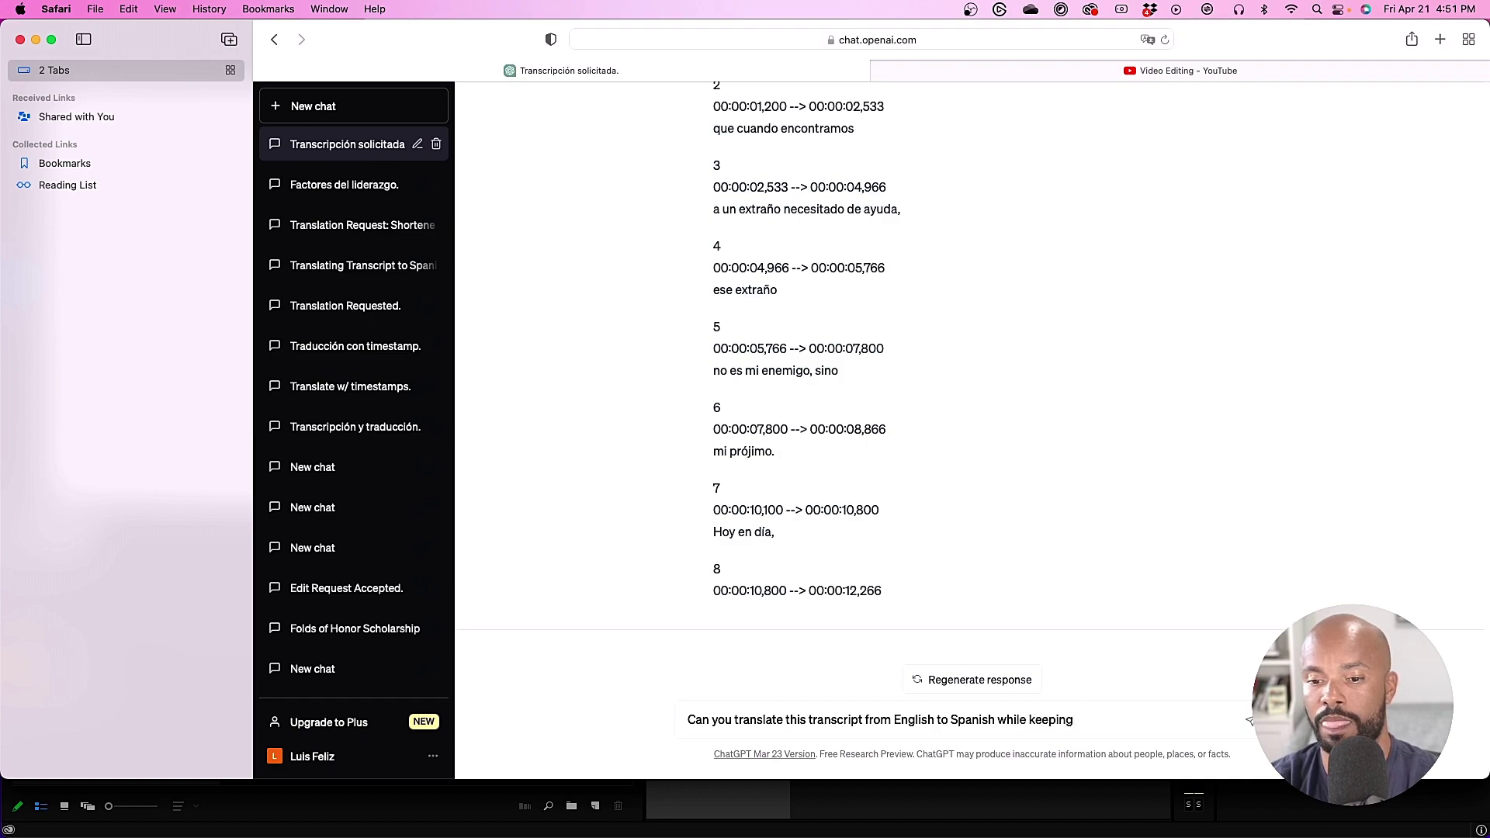
text(the timesta)
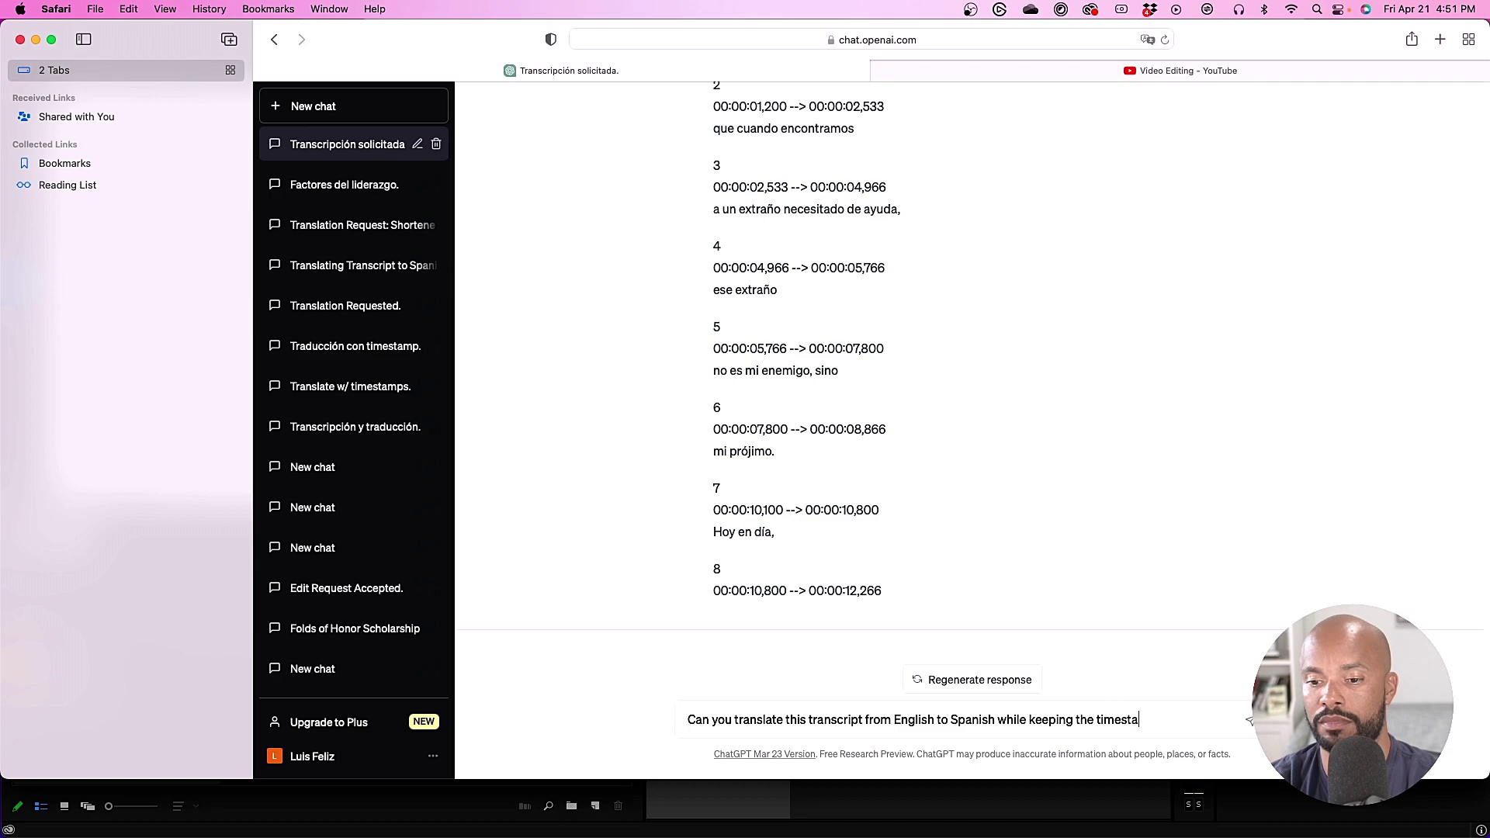
text(mp intact)
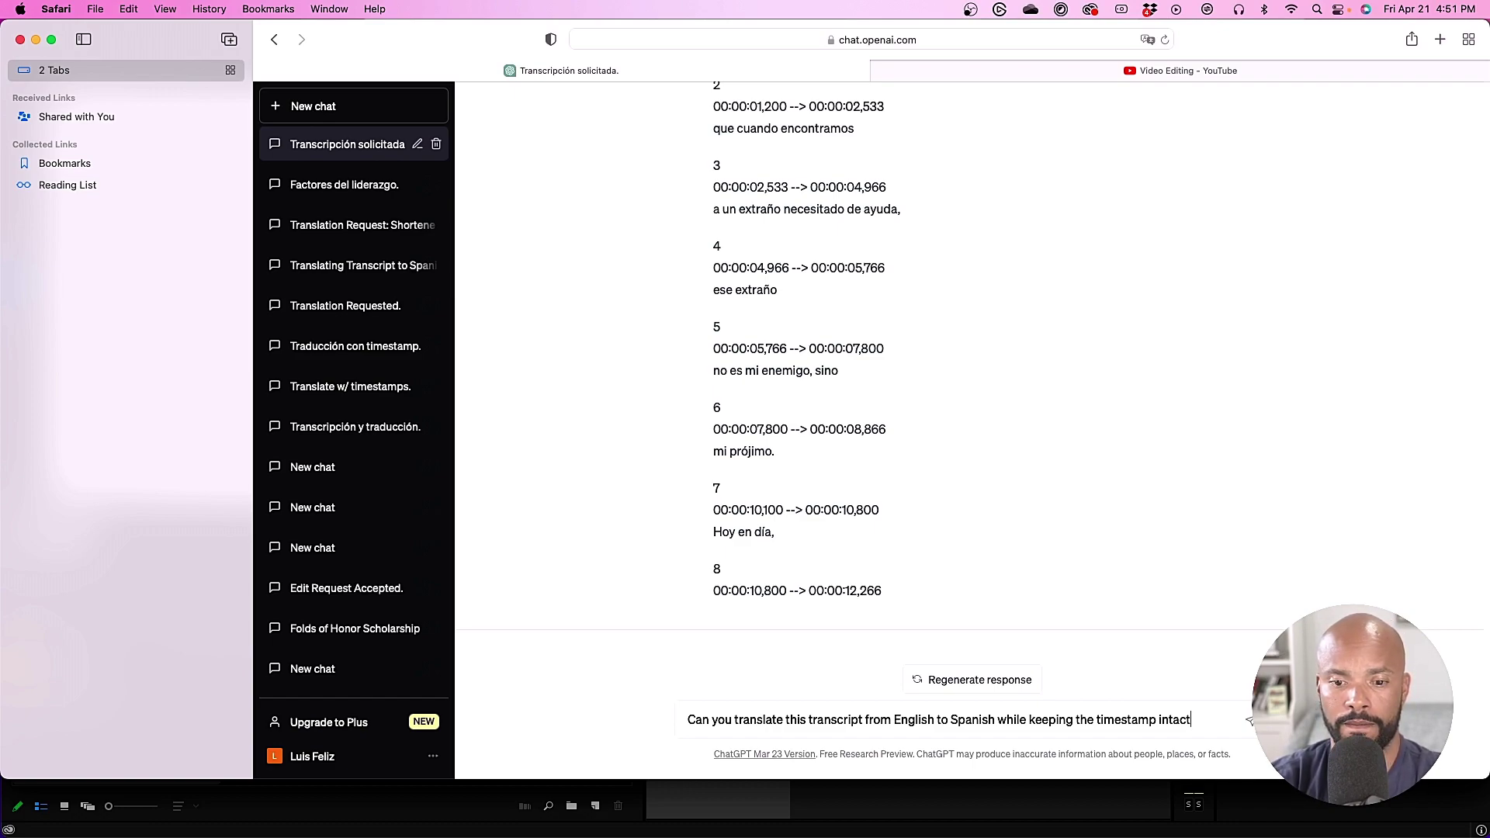
text(?)
key(Return)
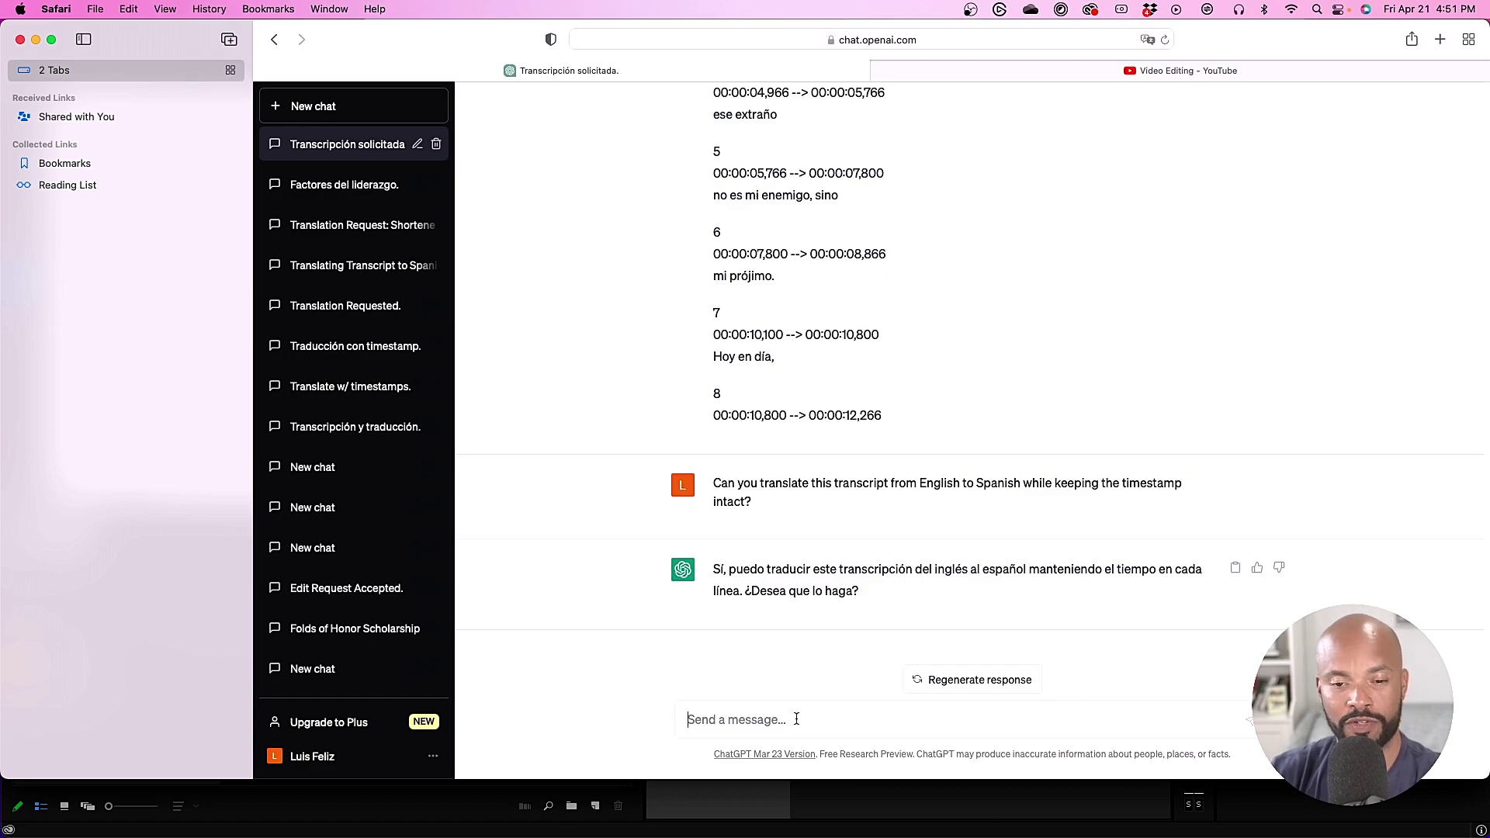
key(super+v)
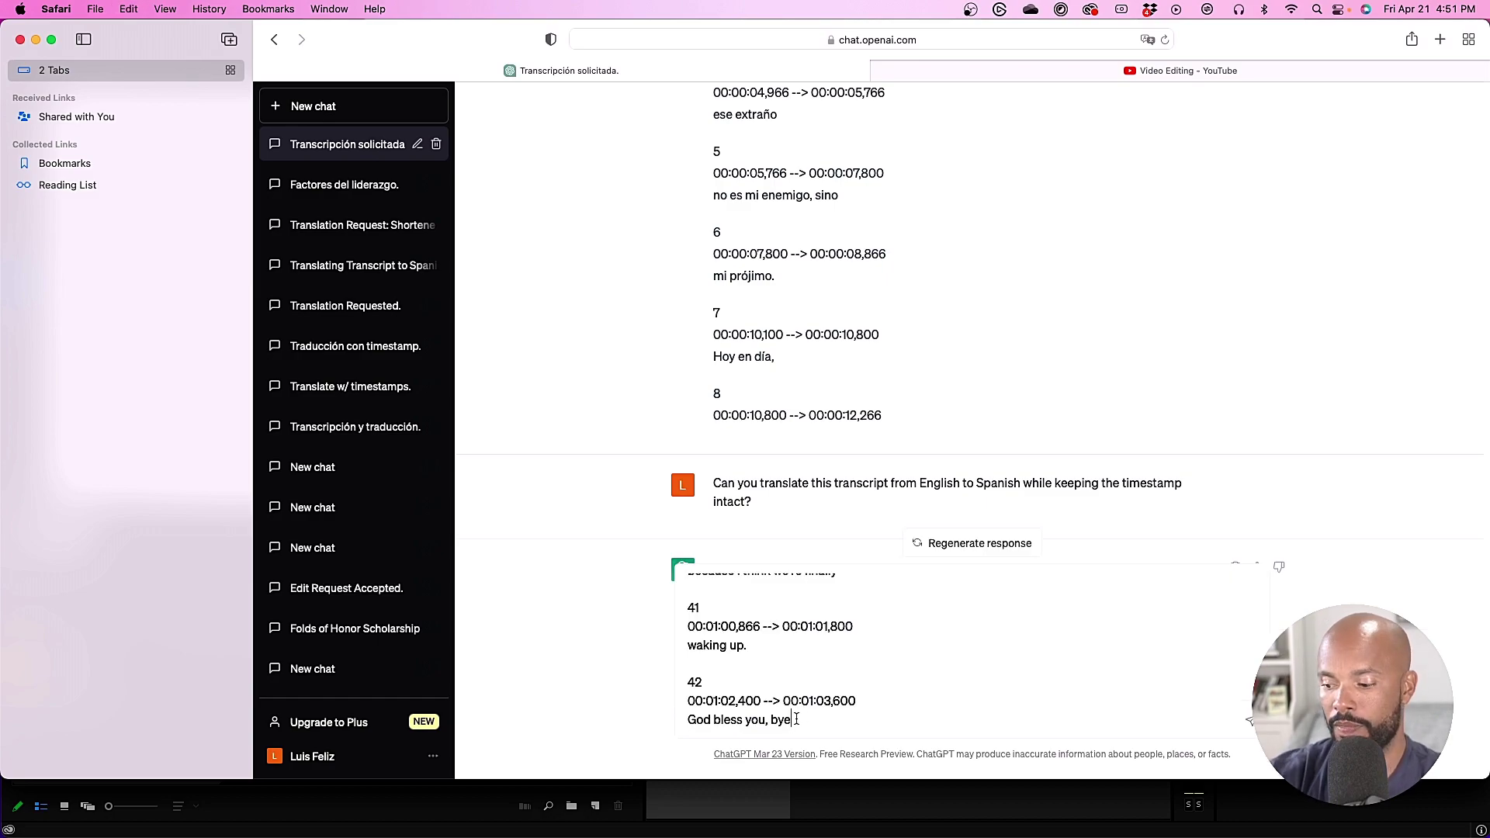
key(Return)
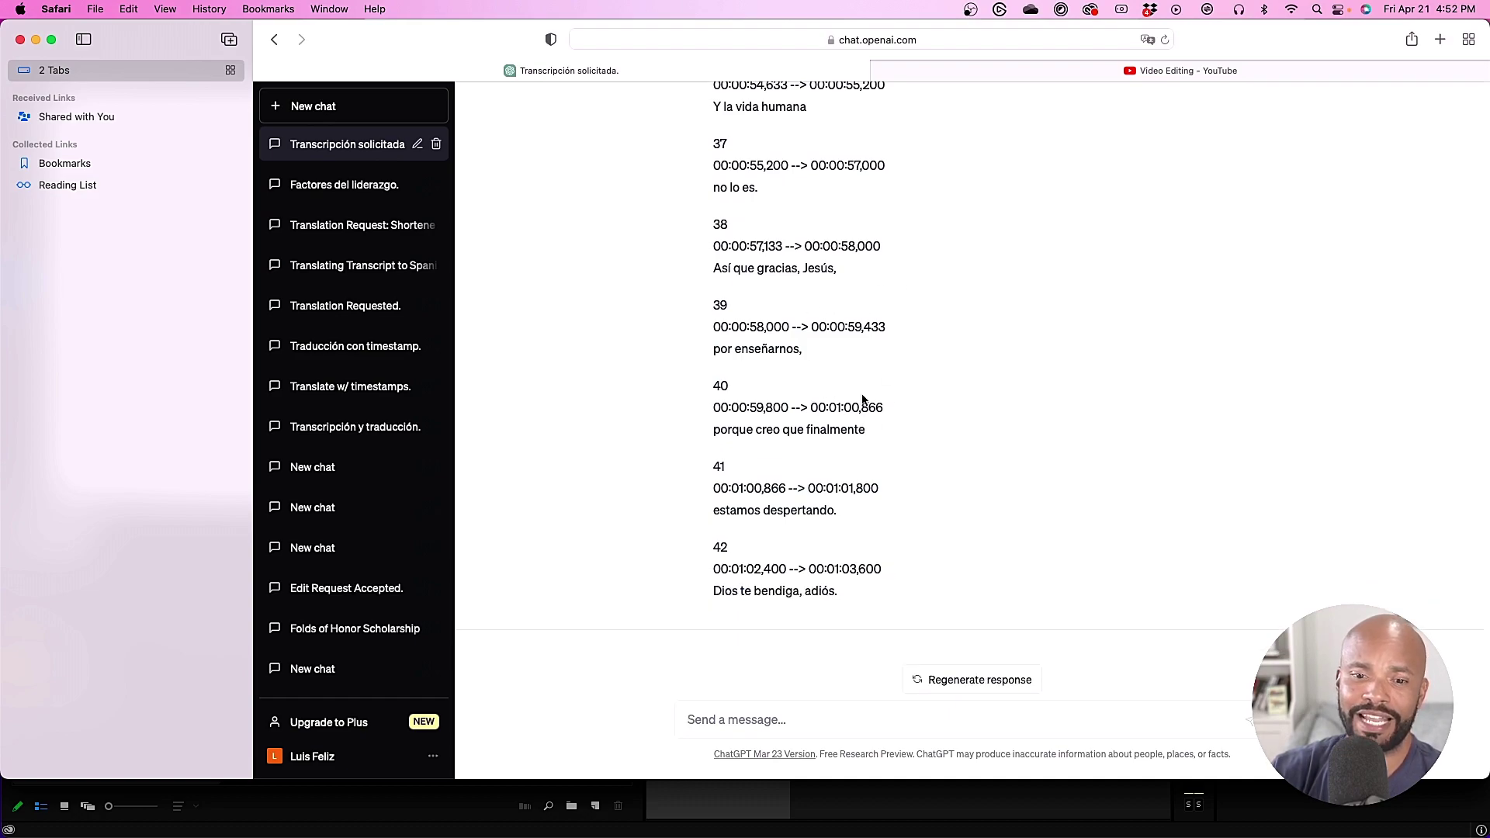
Copy ChatGPT's Spanish captions 31 to 42 and paste them over the selected English captions 31 to 42 in the SRT file.
scroll(798, 449, up, 5)
scroll(797, 453, up, 4)
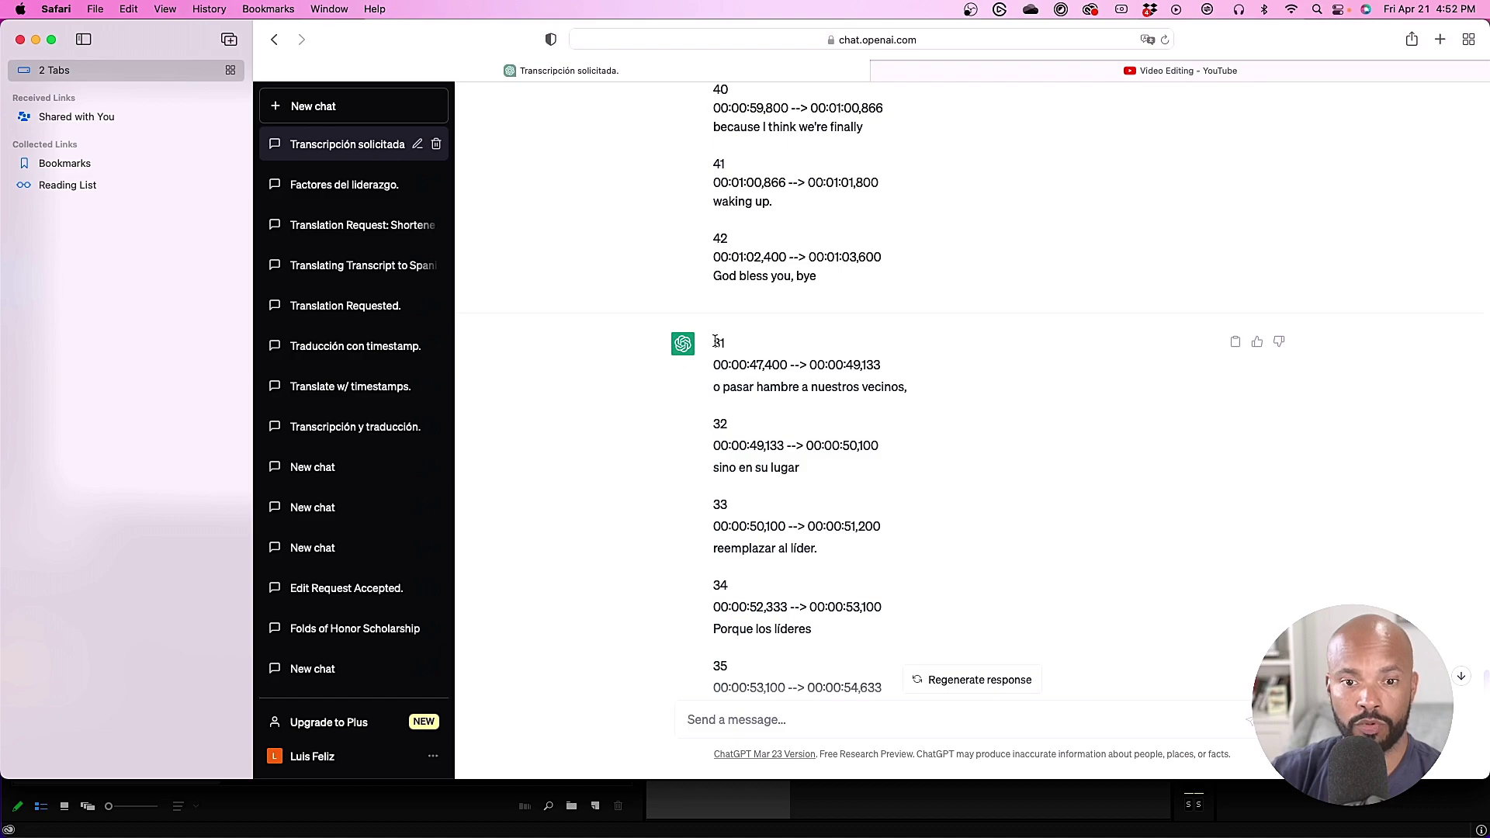
drag(714, 342, 859, 688)
key(super+c)
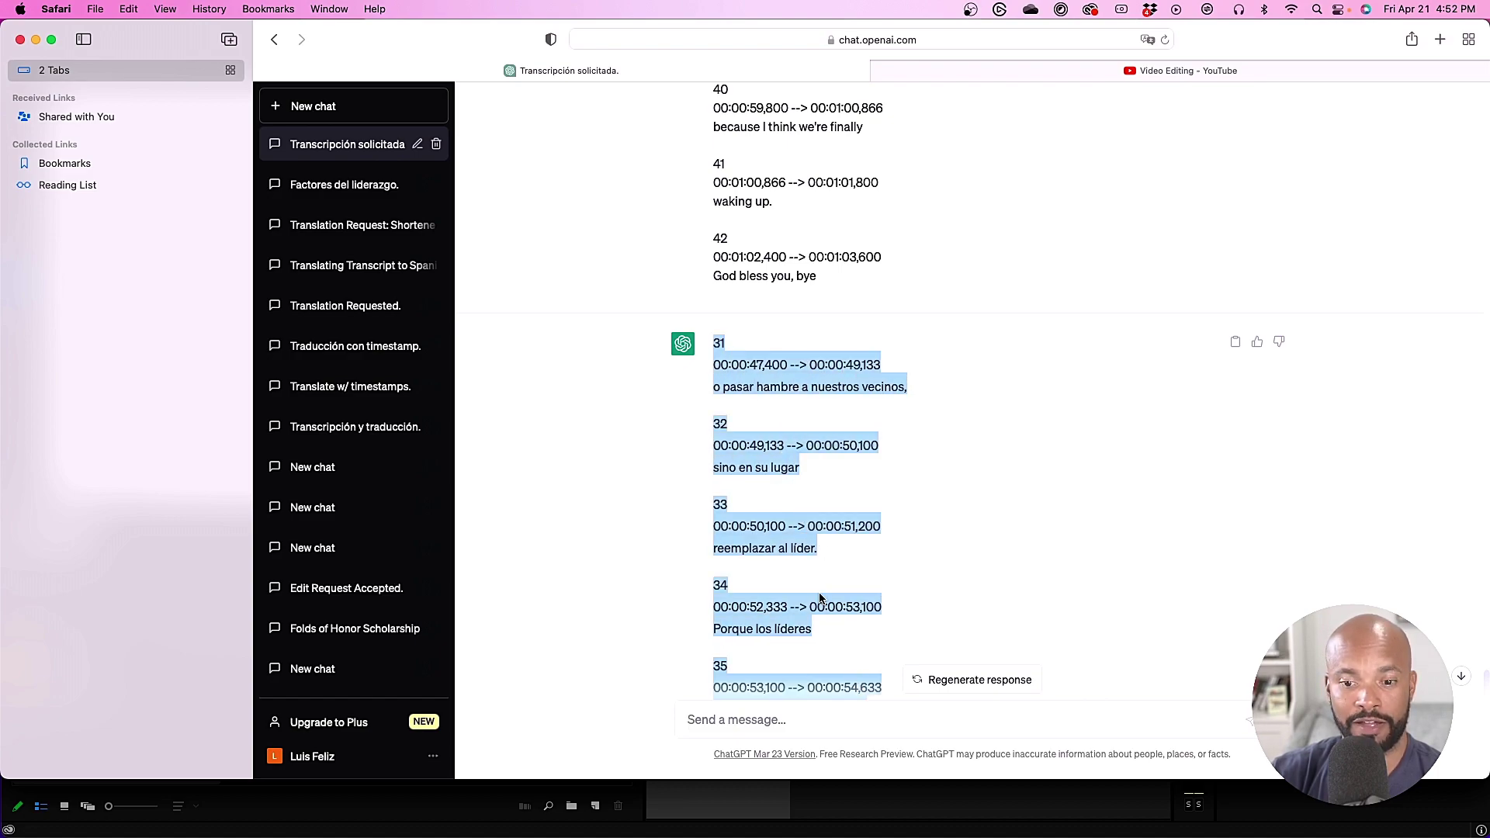
scroll(819, 597, down, 8)
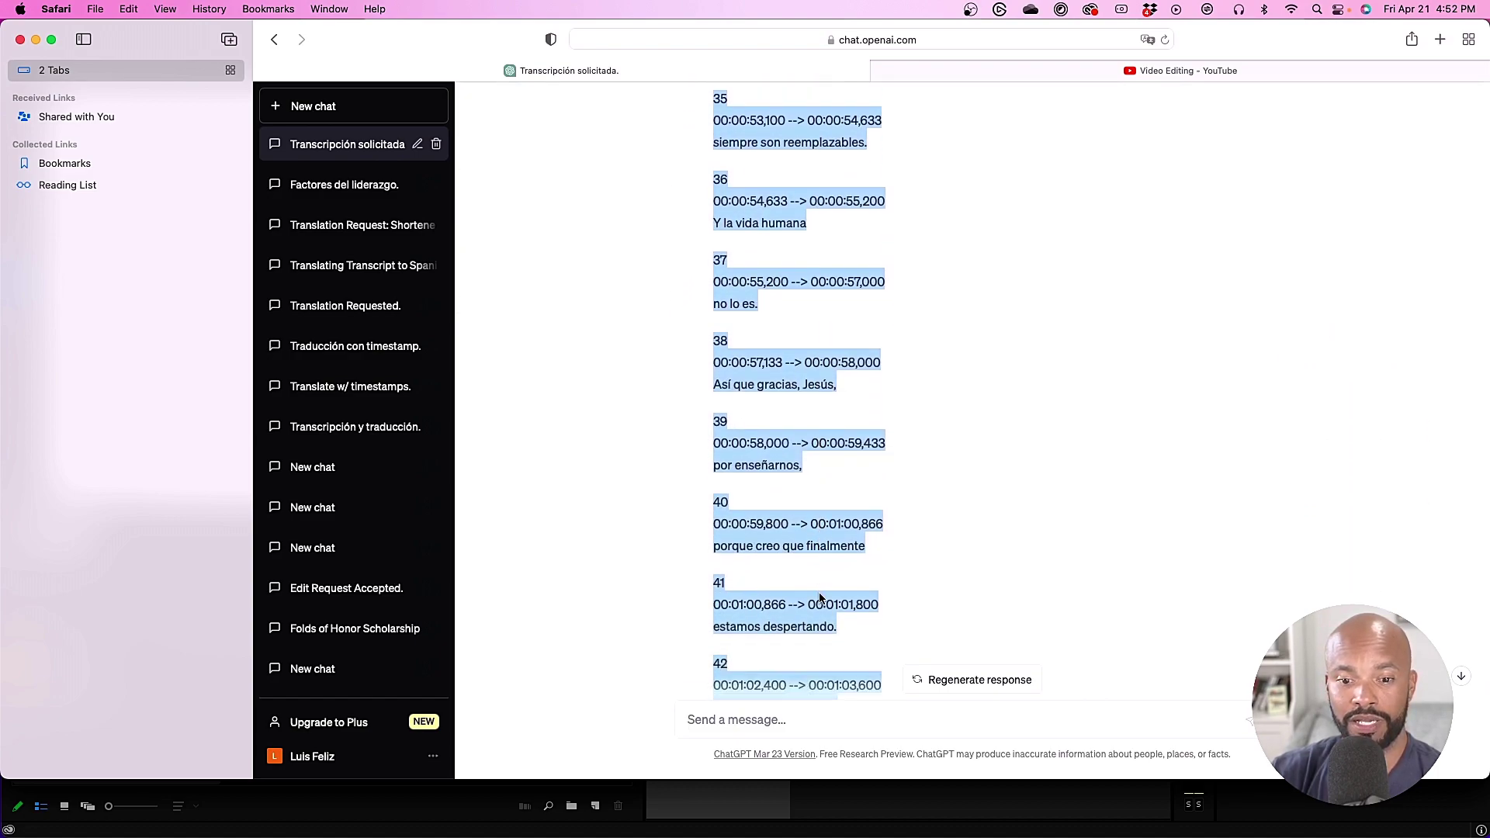
scroll(819, 597, down, 3)
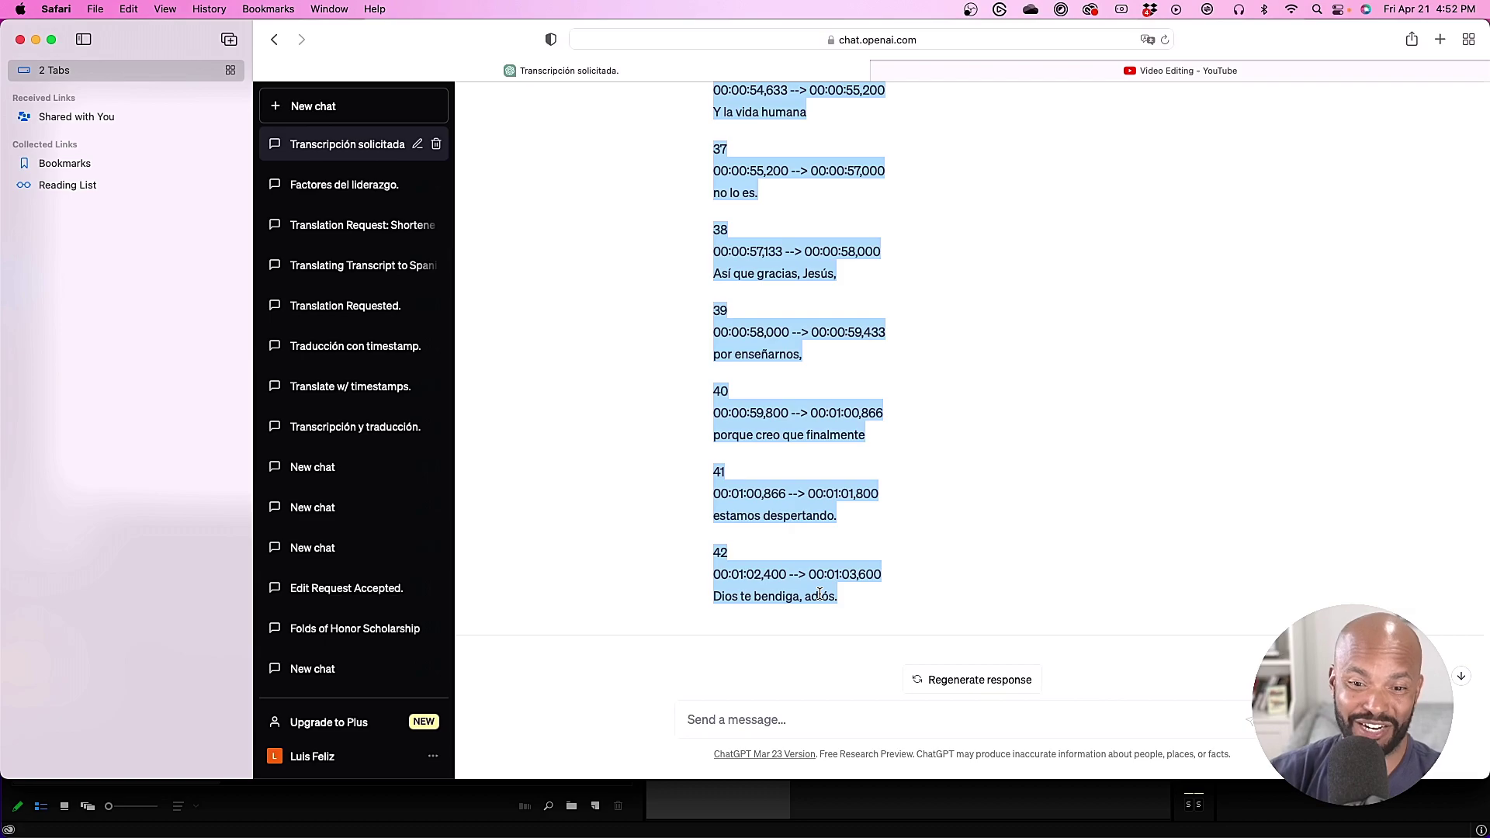
key(ctrl+Up)
click(312, 190)
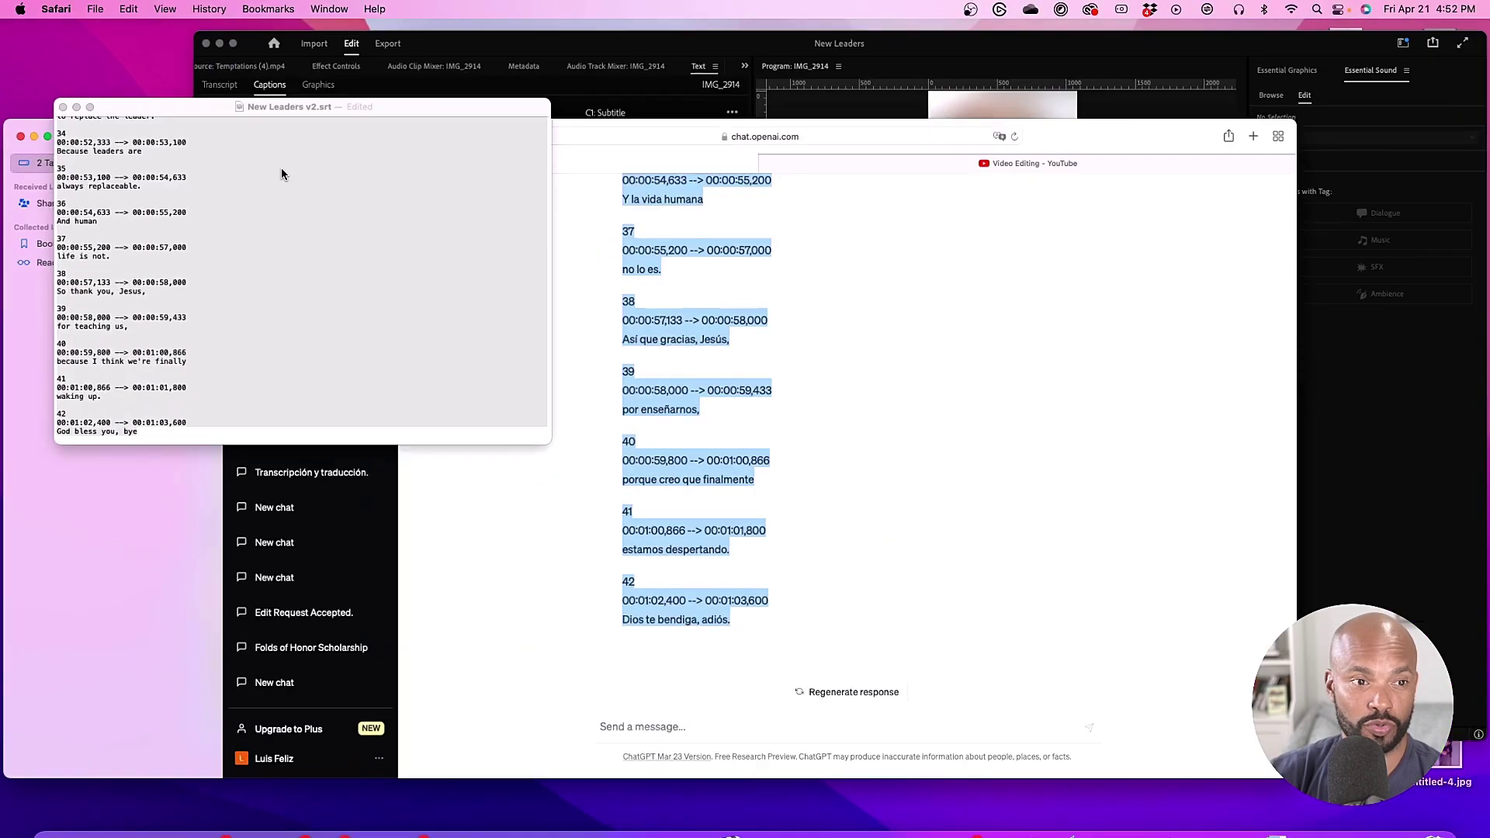
scroll(231, 342, up, 5)
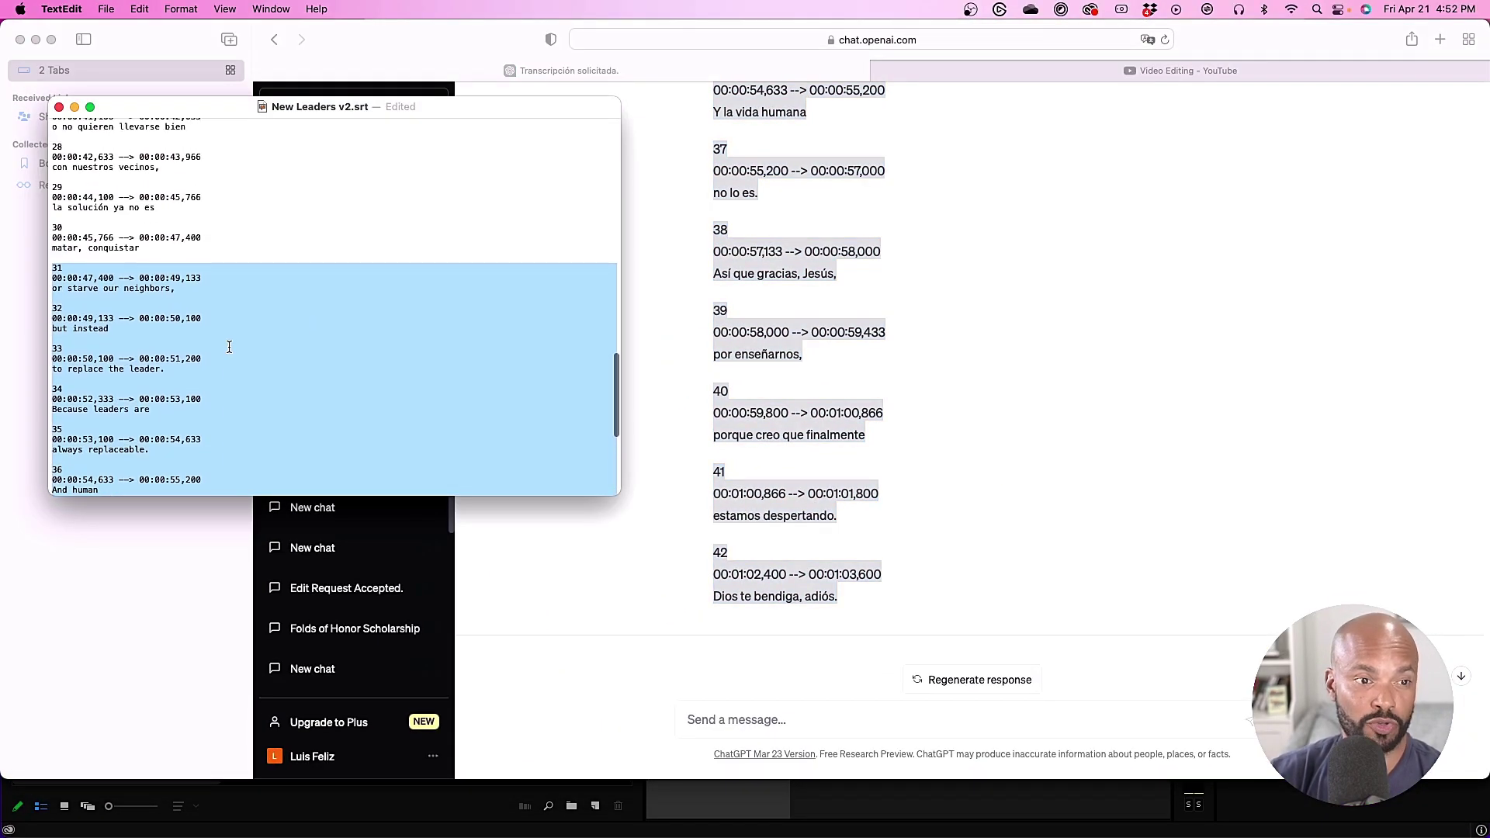
key(super+v)
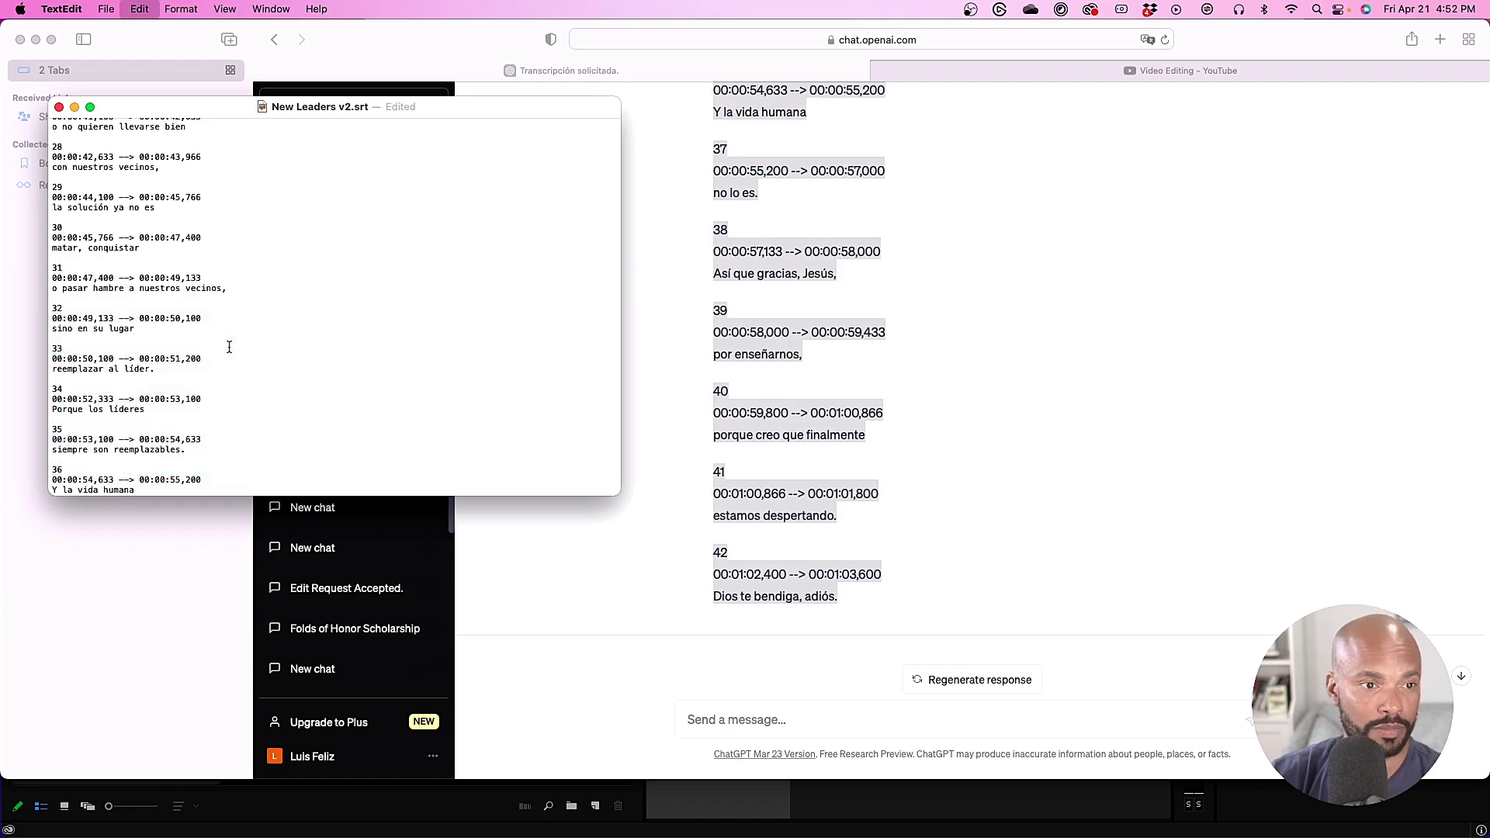
Remove the extra blank lines after caption 42 at the end of the SRT file.
scroll(147, 321, down, 3)
scroll(146, 321, down, 4)
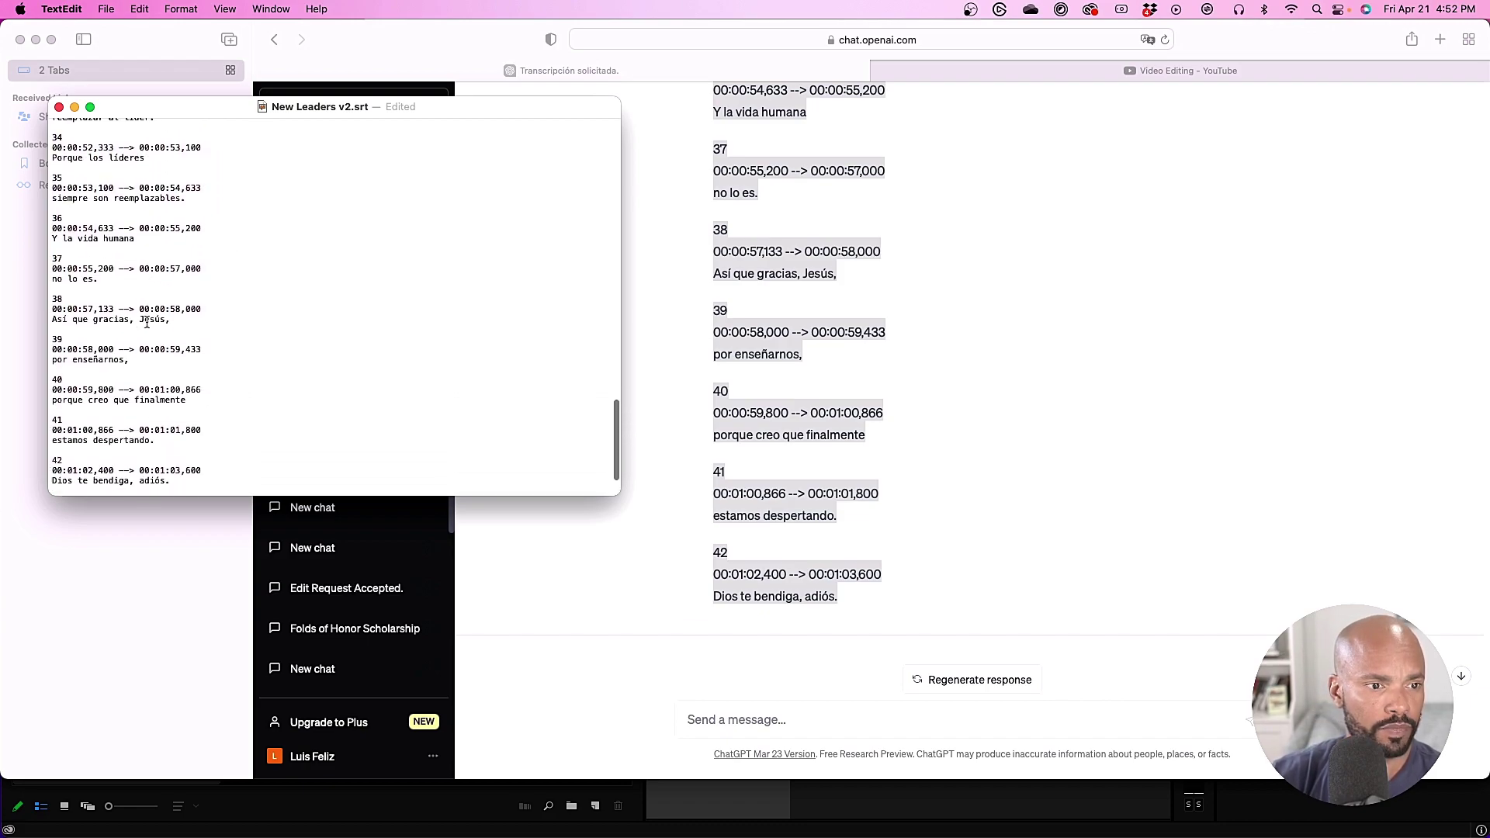
scroll(147, 321, down, 2)
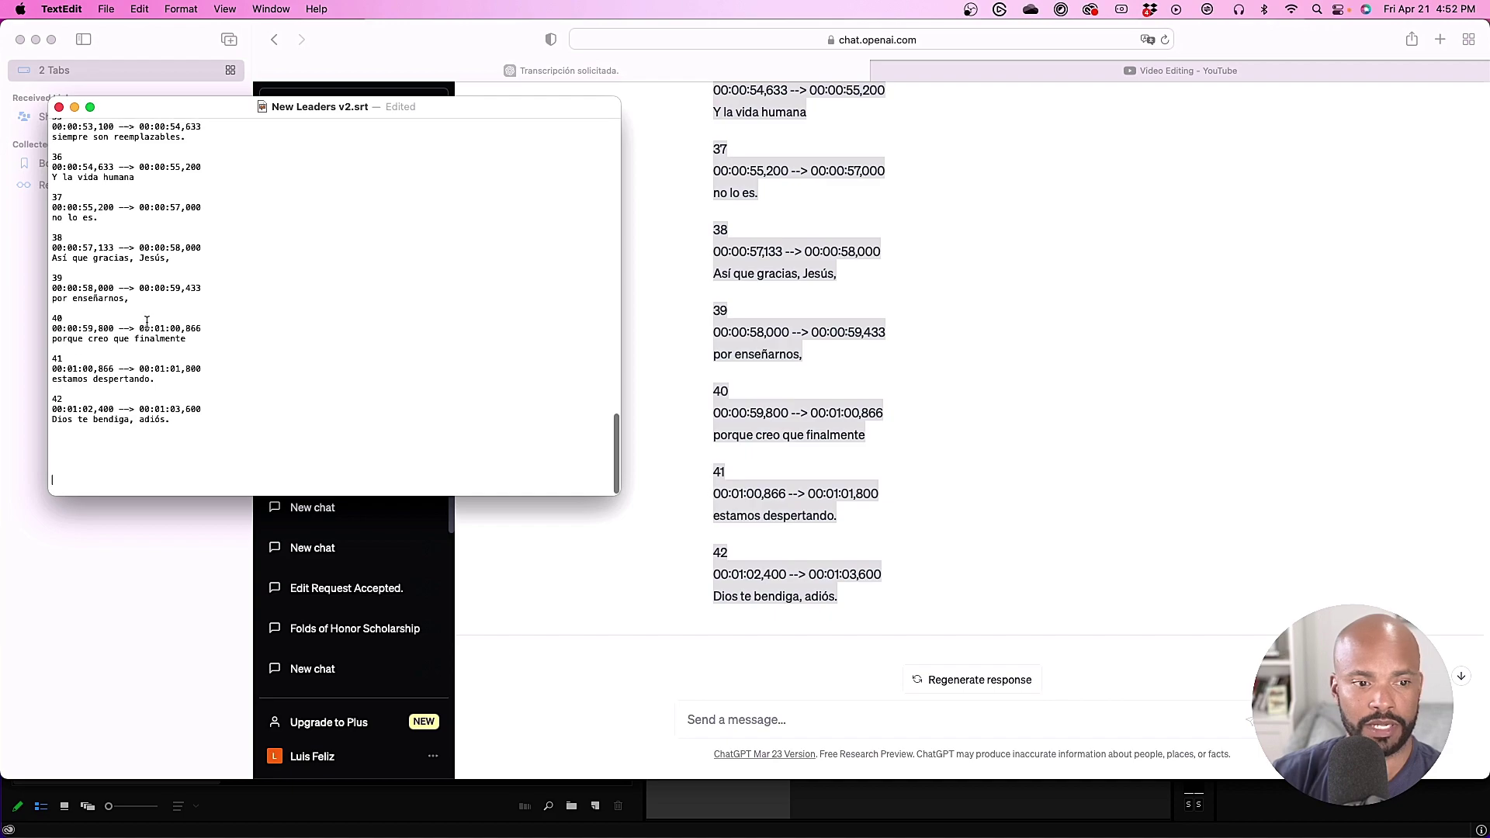
scroll(146, 321, up, 2)
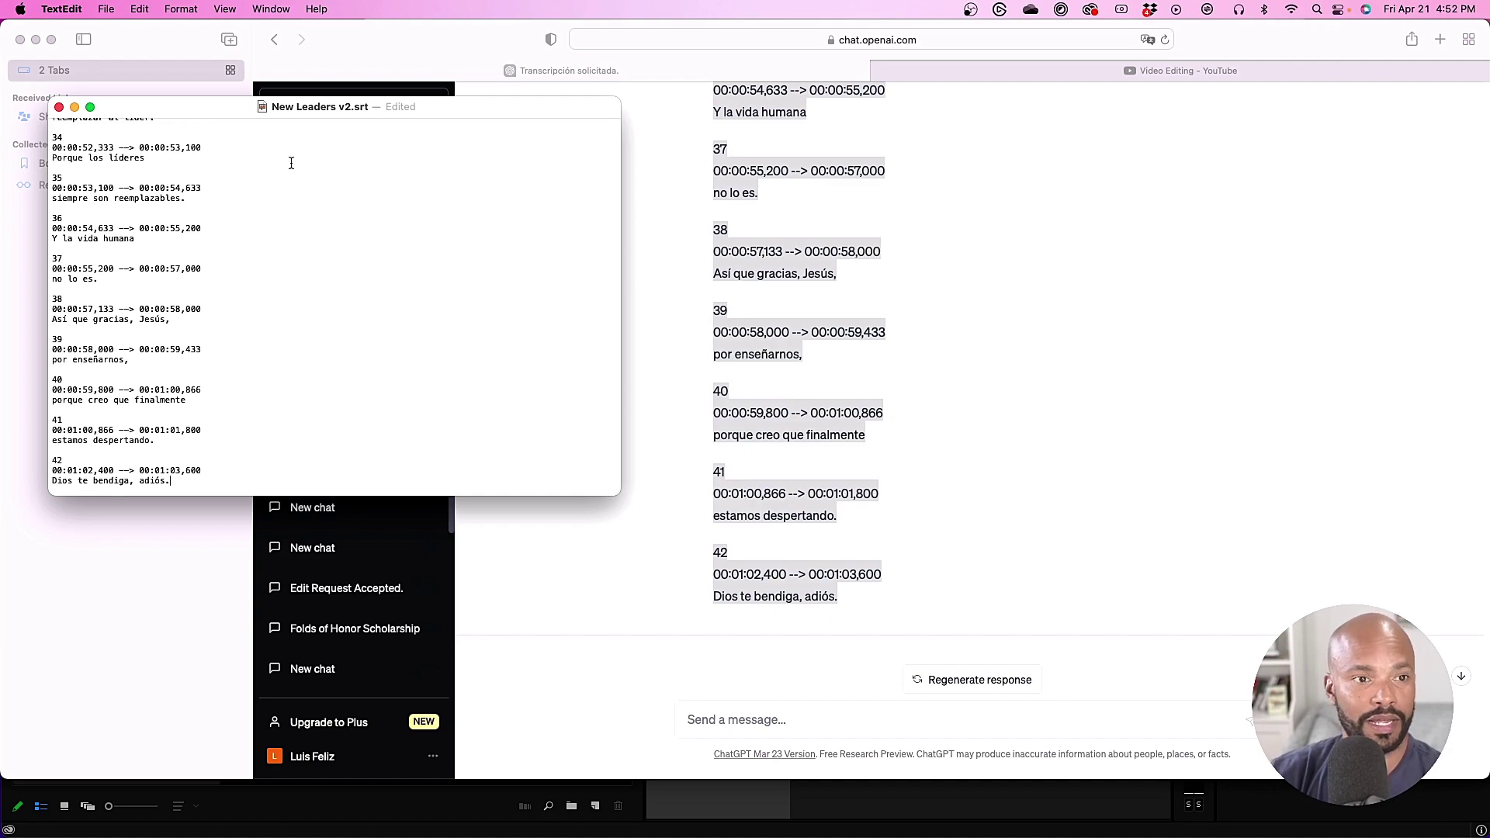
Save the fully translated New Leaders v2.srt file and close it.
scroll(332, 250, up, 10)
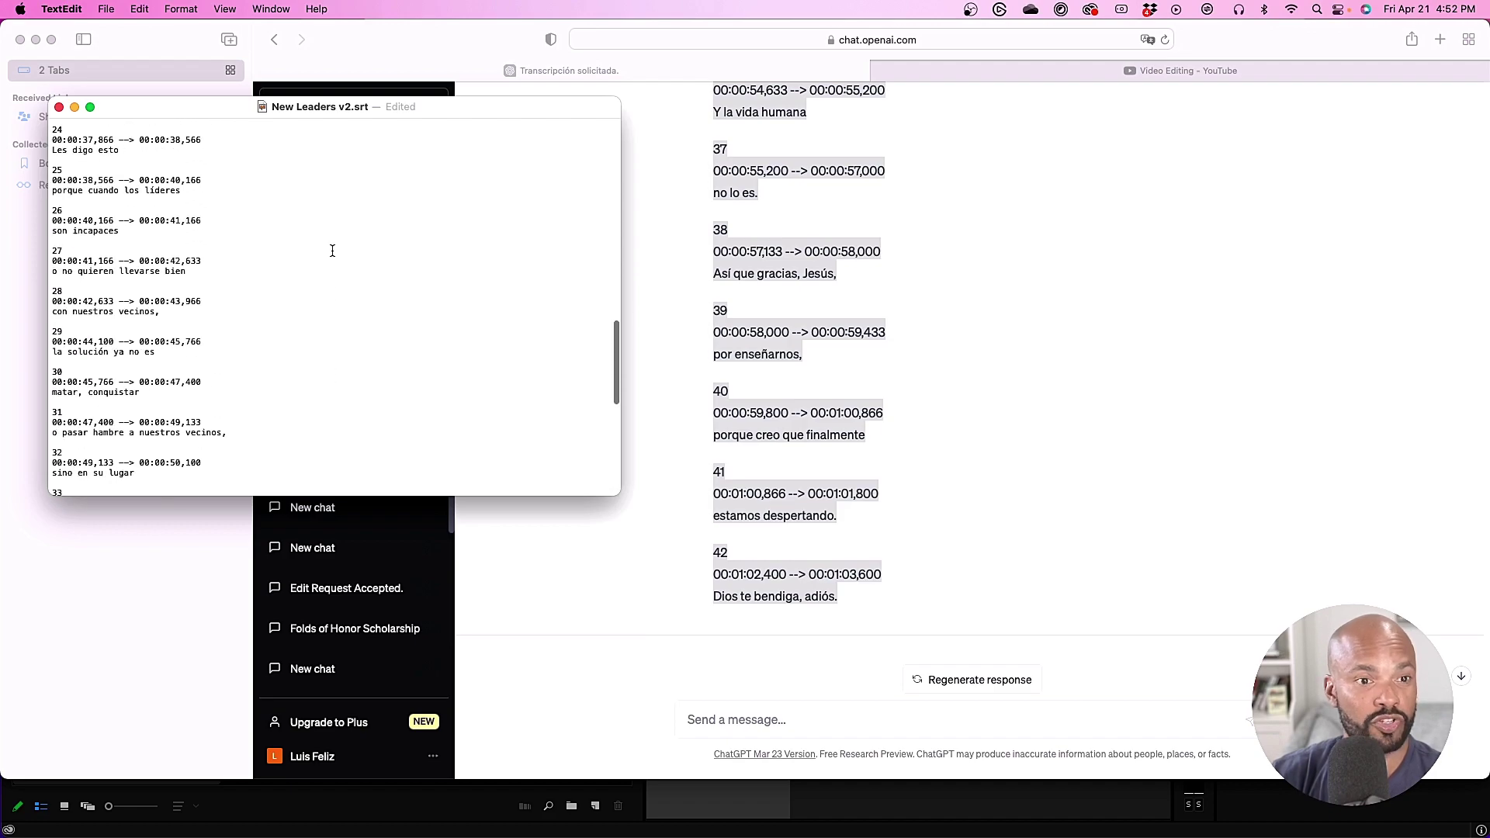
scroll(332, 250, up, 8)
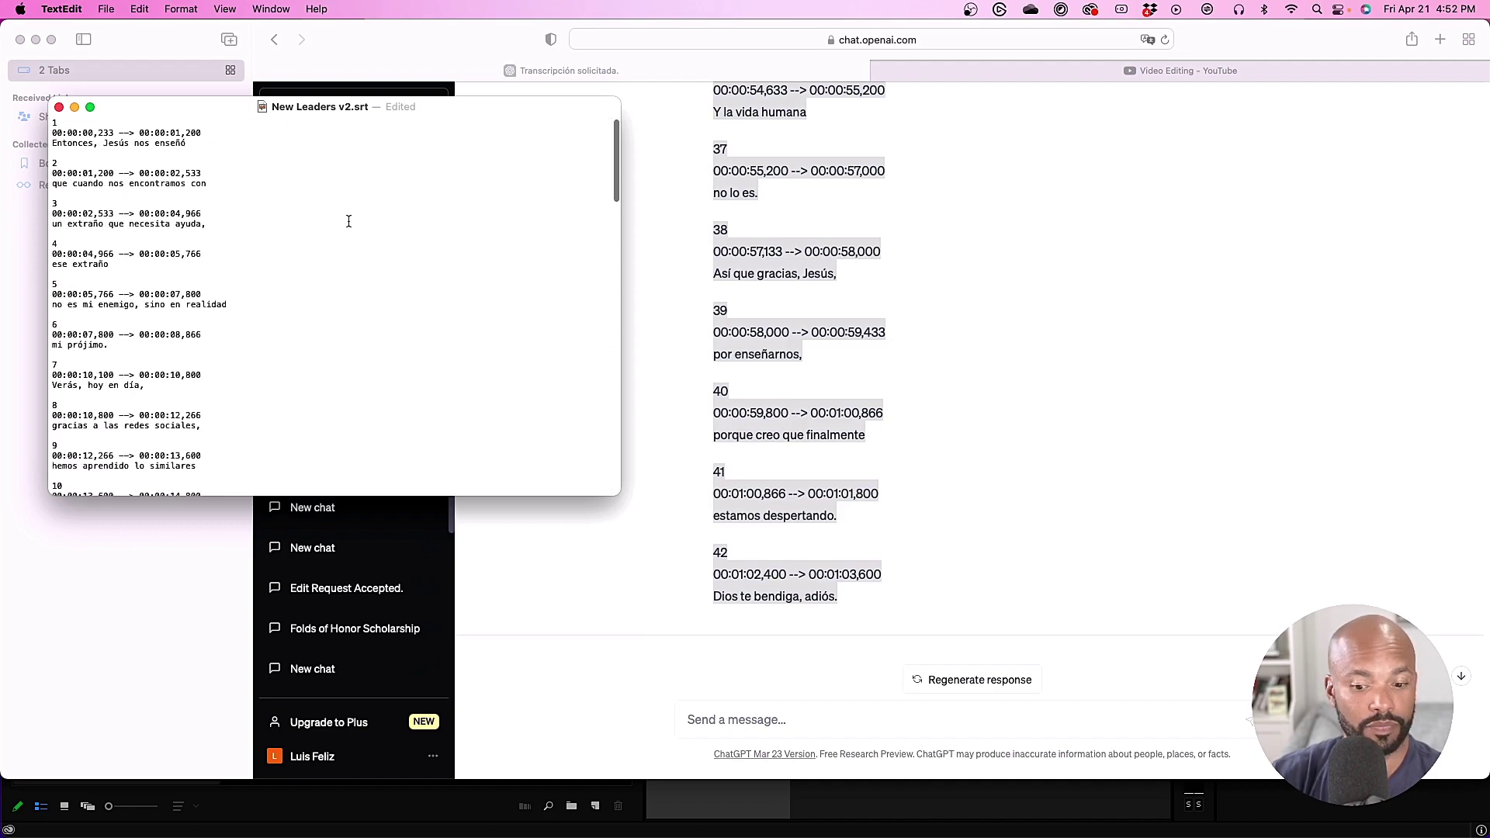
key(super+s)
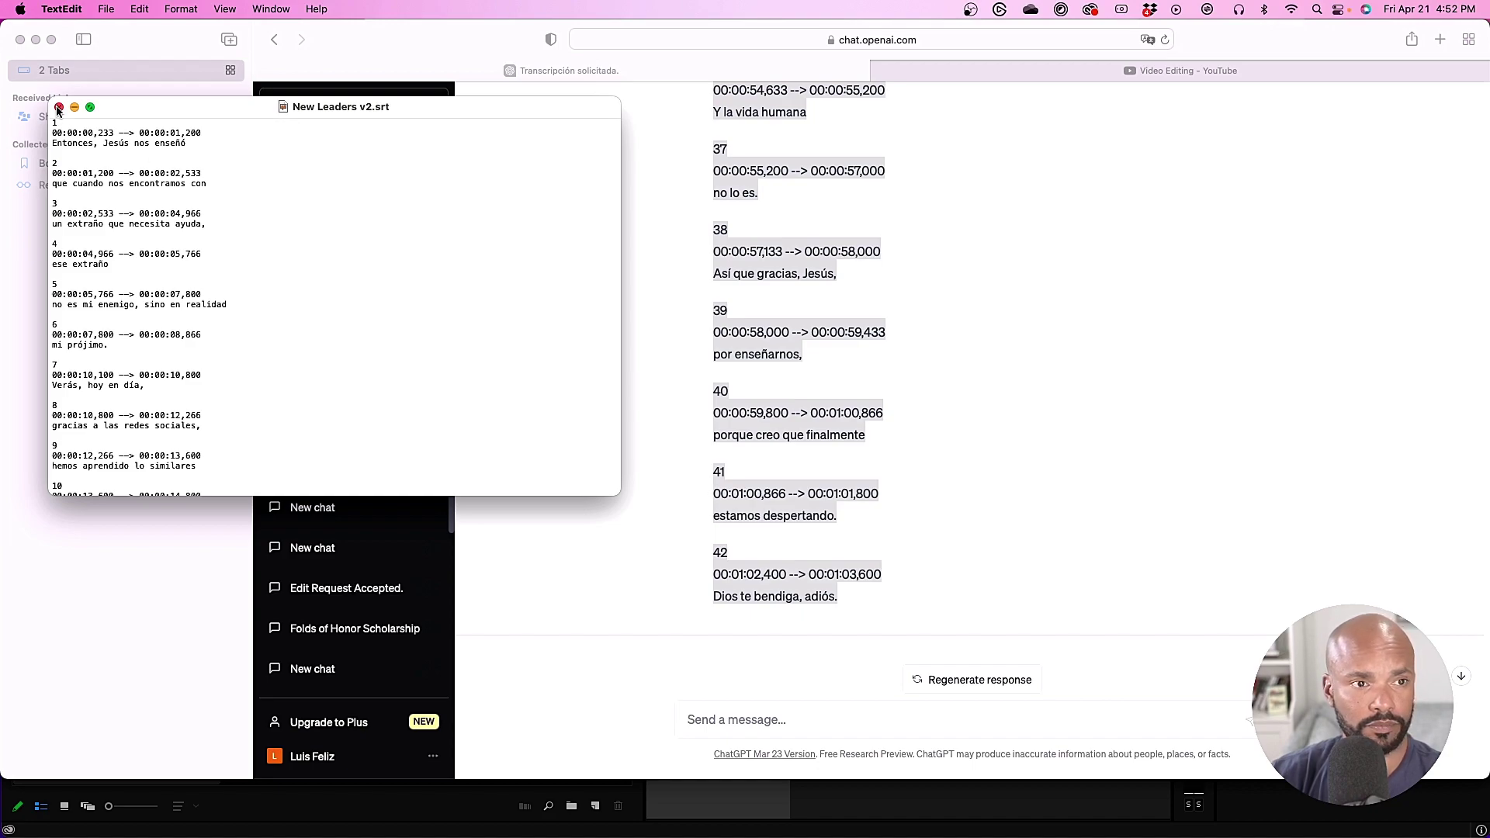
click(59, 107)
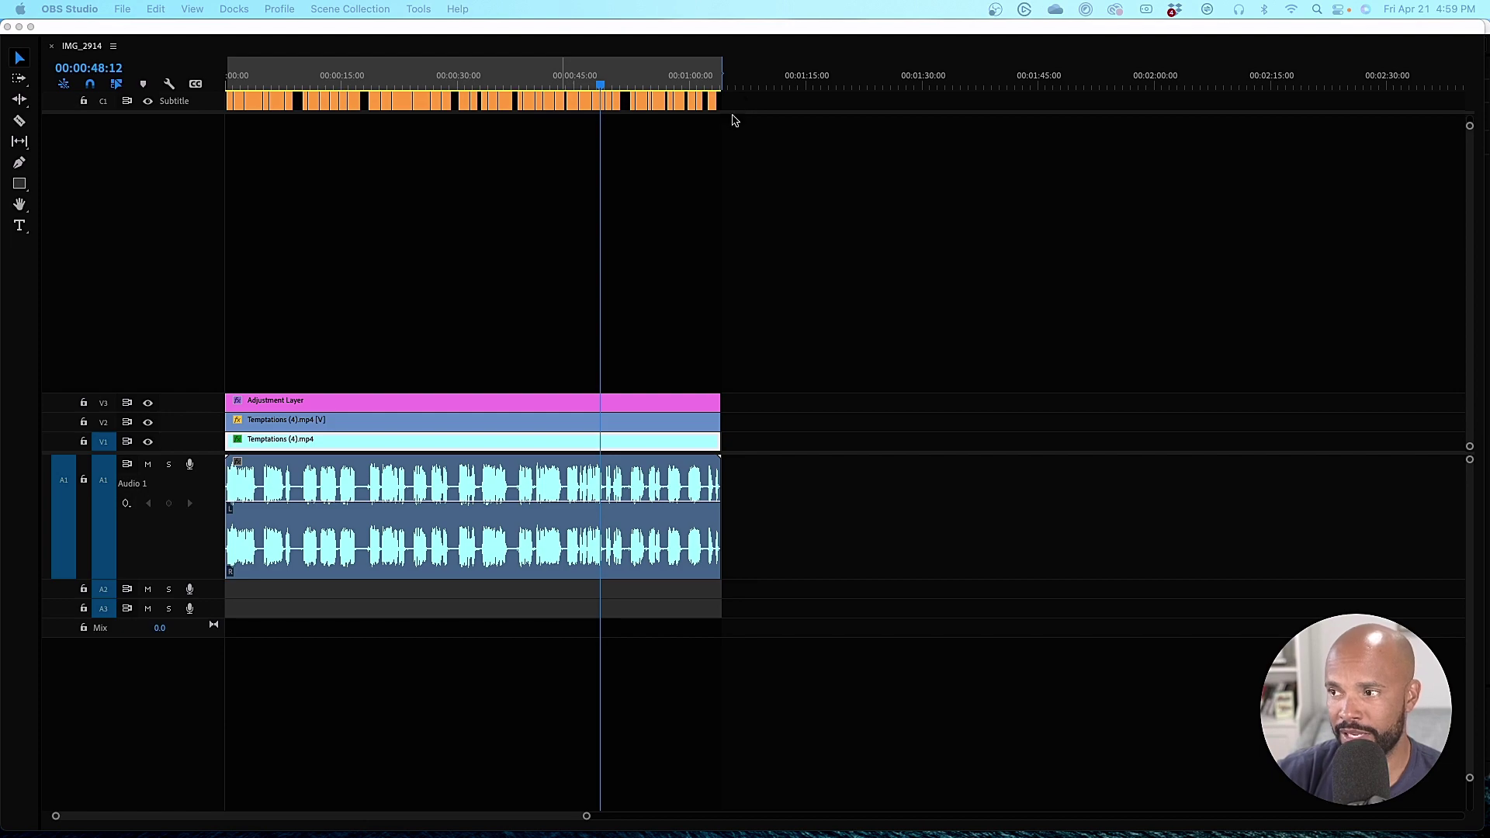
Delete the original English Subtitle caption track from the IMG_2914 timeline.
click(174, 107)
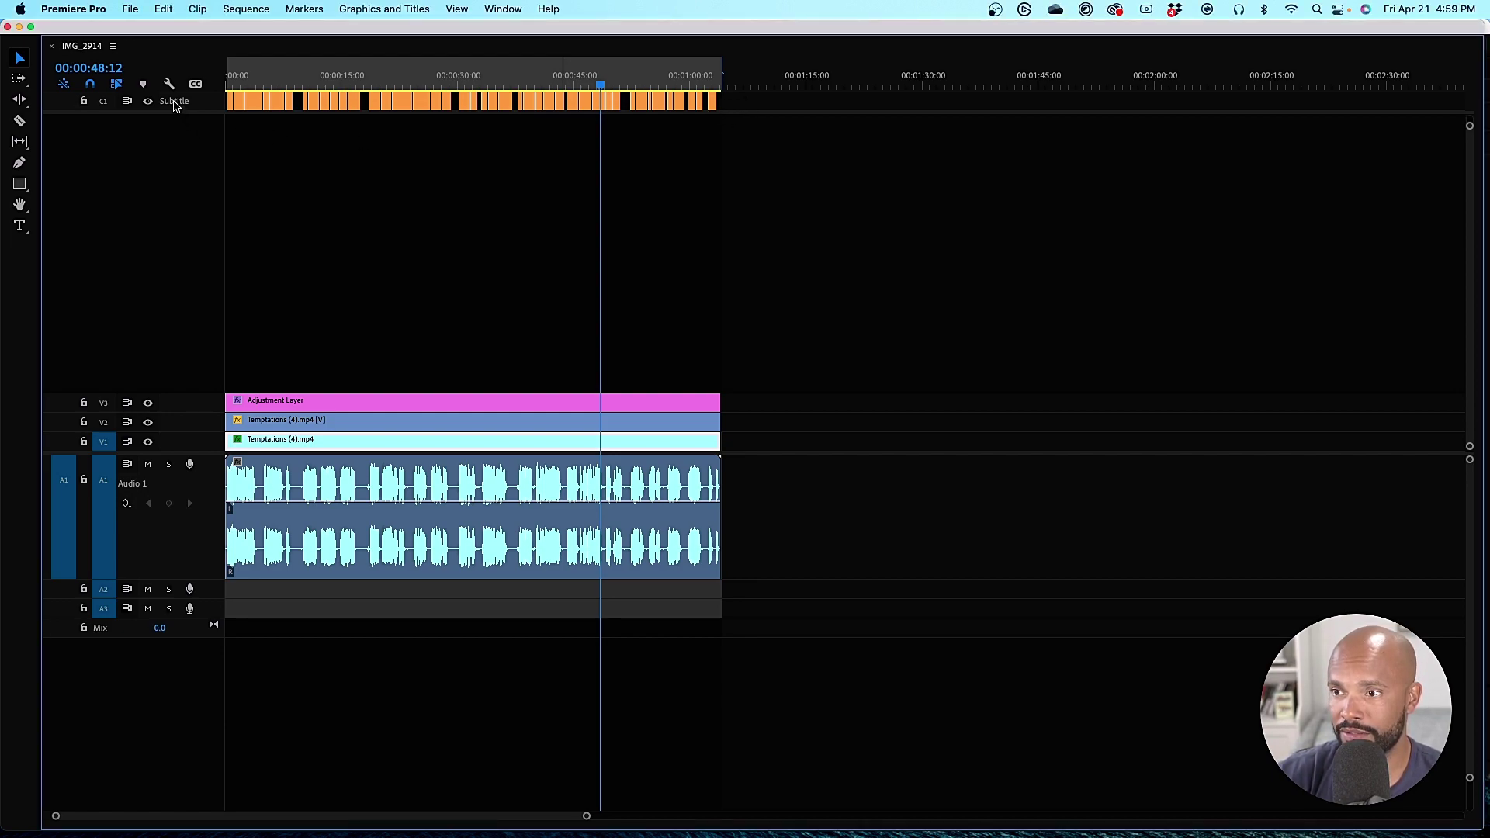
right_click(175, 107)
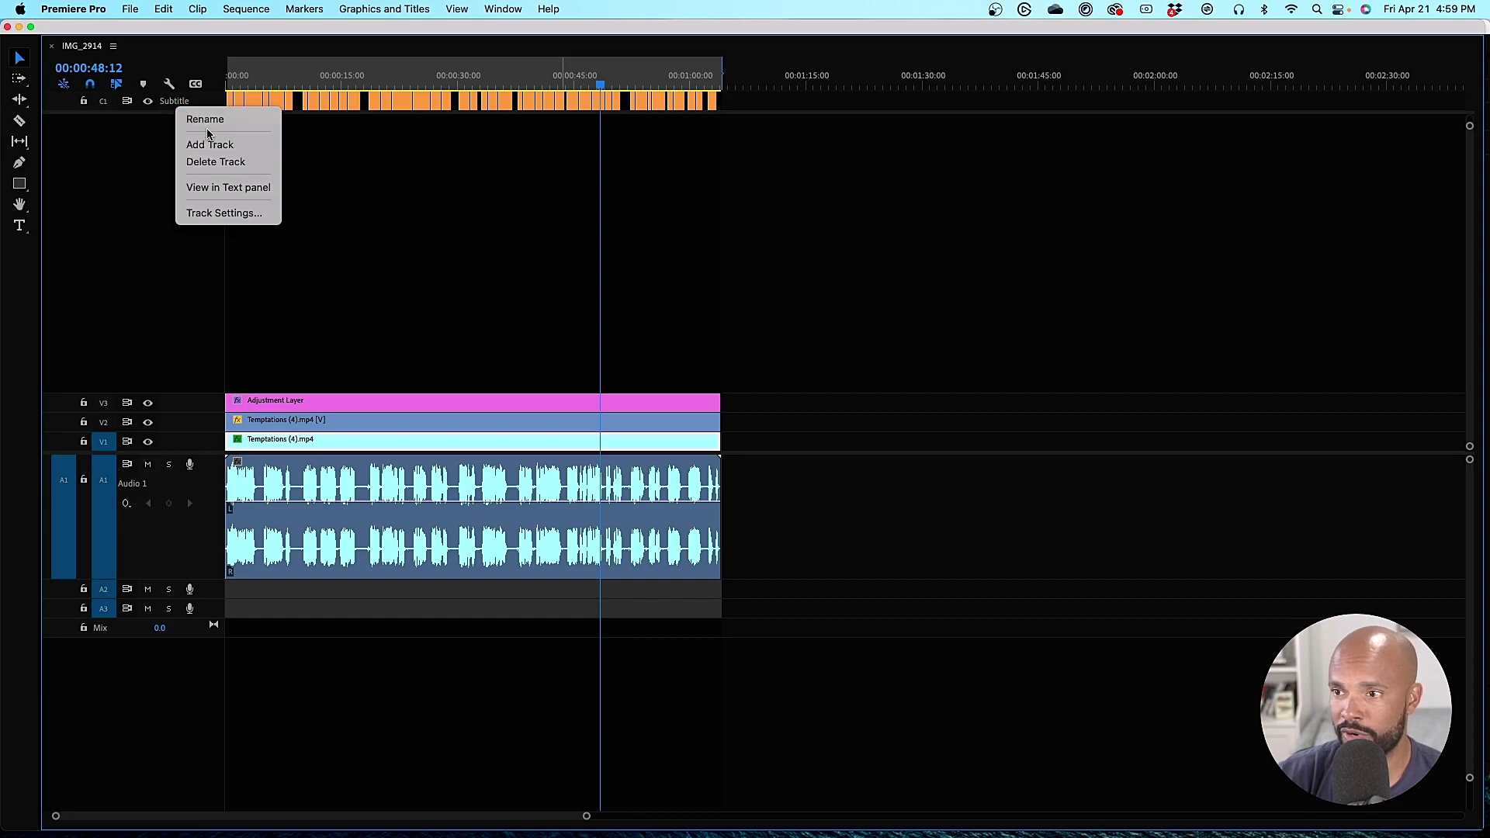
click(211, 163)
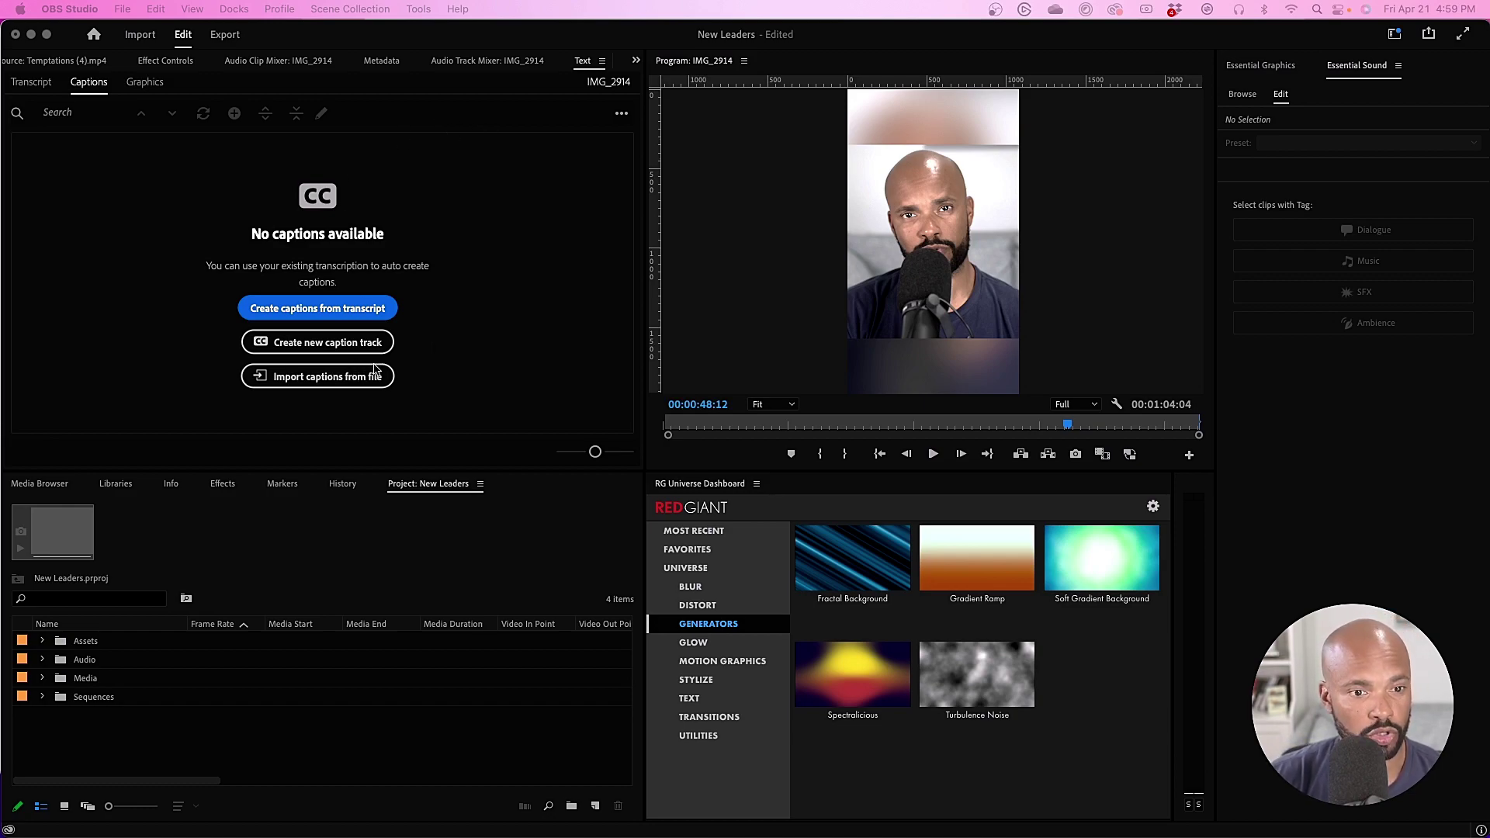
Import captions from New Leaders v2.srt into a new Subtitle-format caption track with the Obelix Pro style.
click(463, 345)
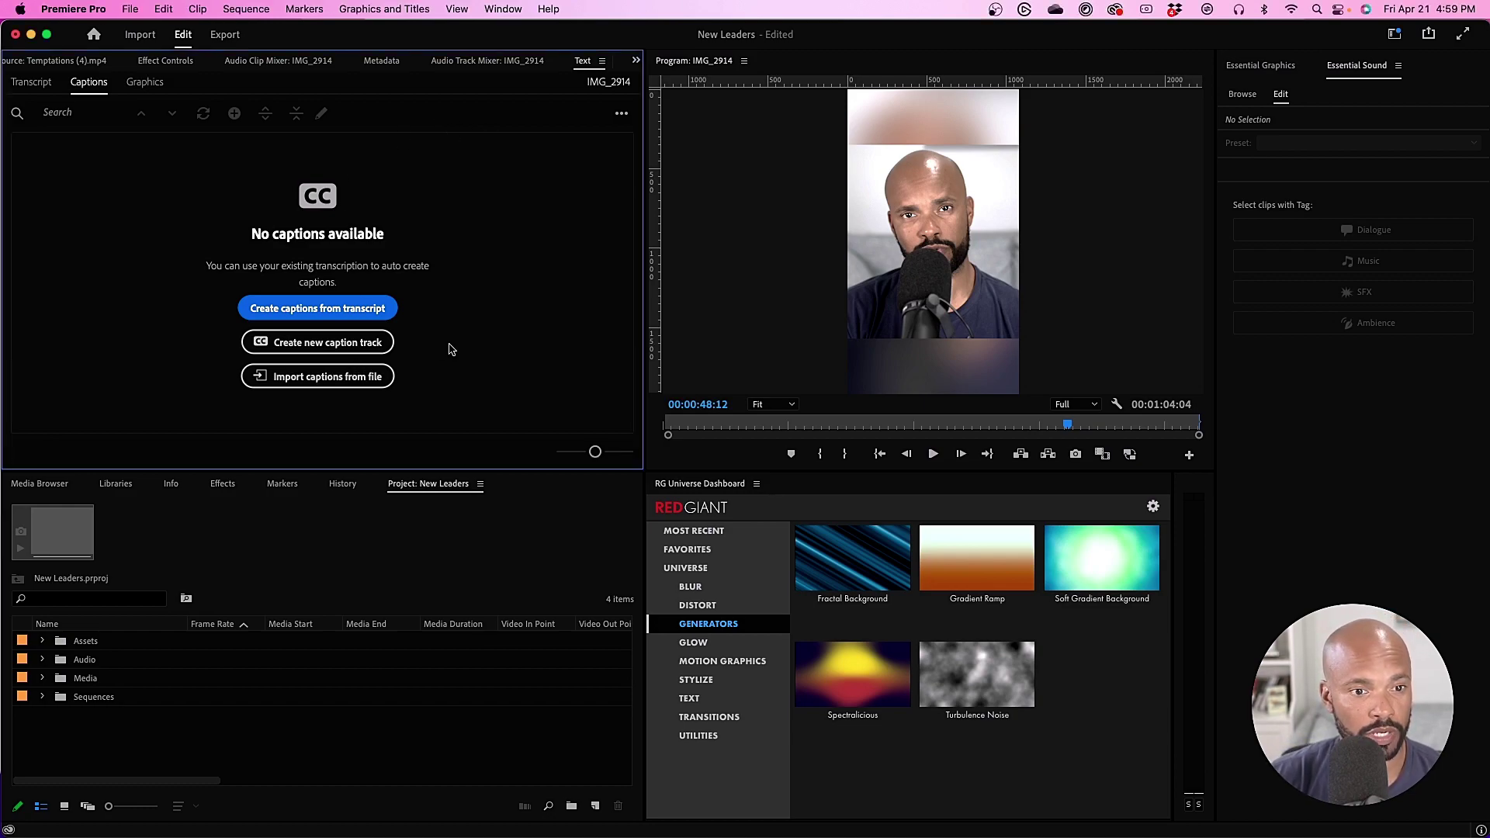
click(324, 383)
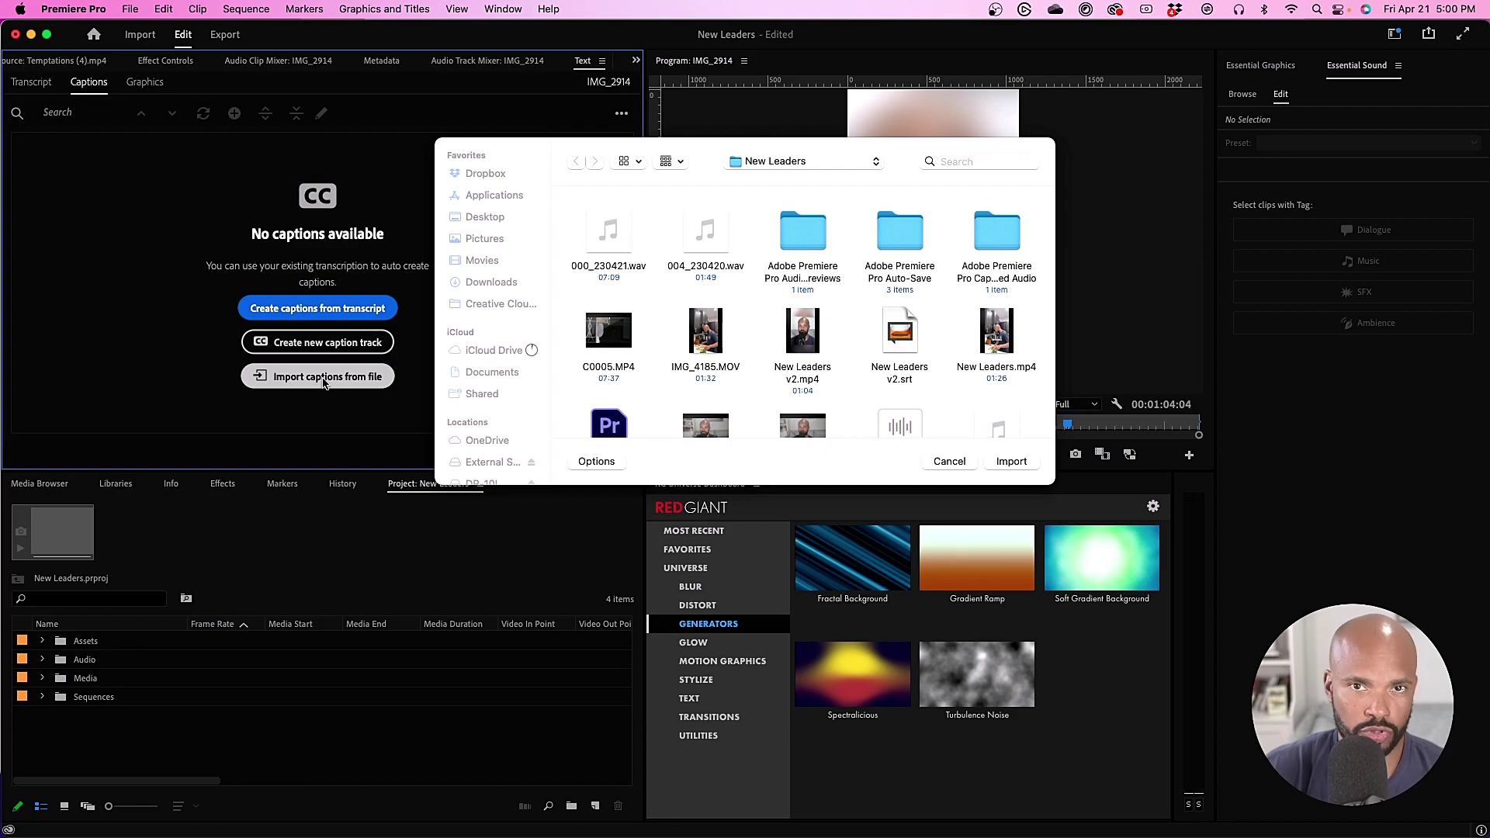
click(901, 334)
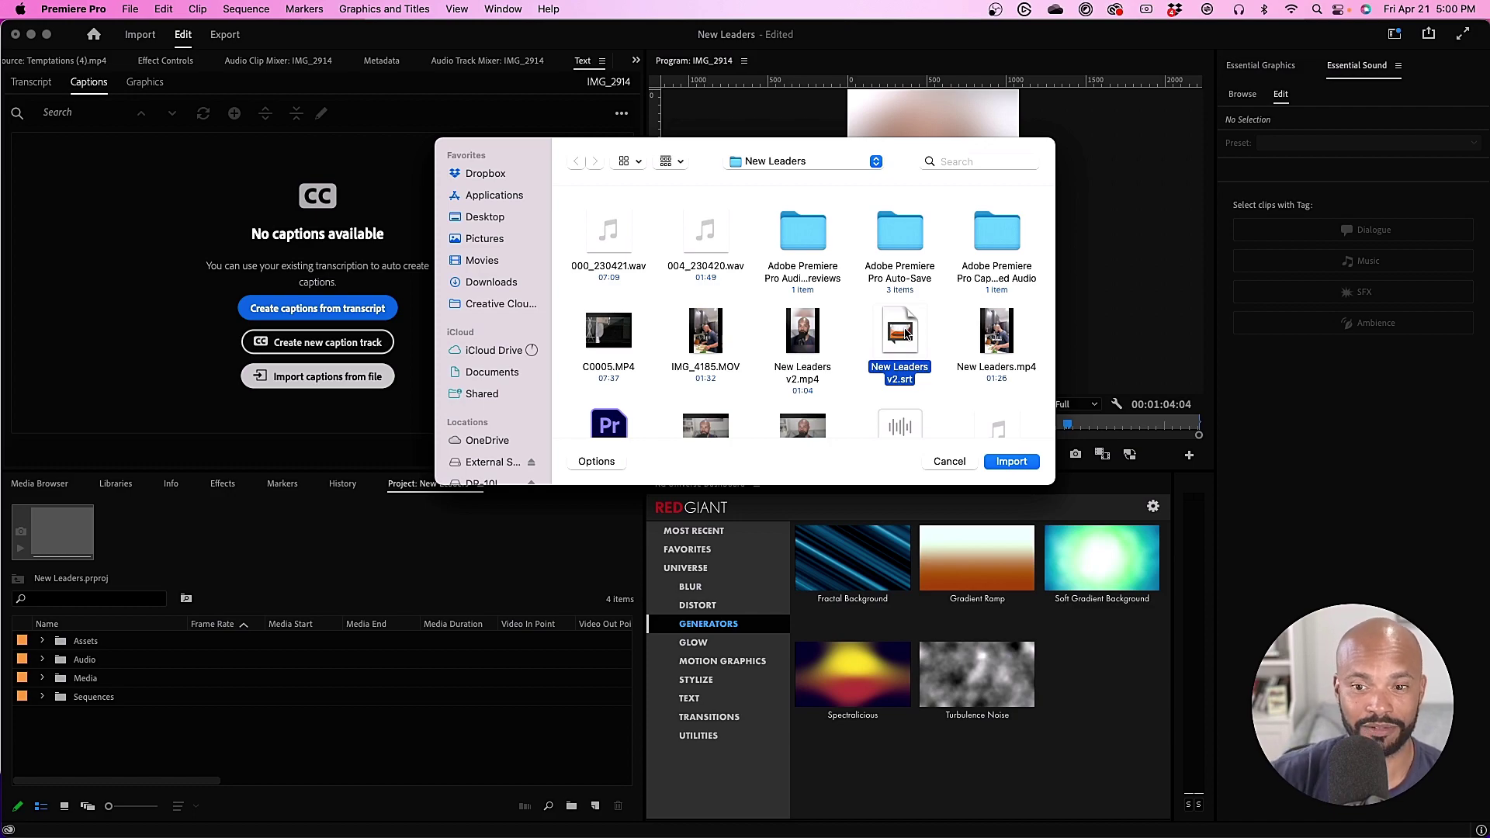
click(1011, 461)
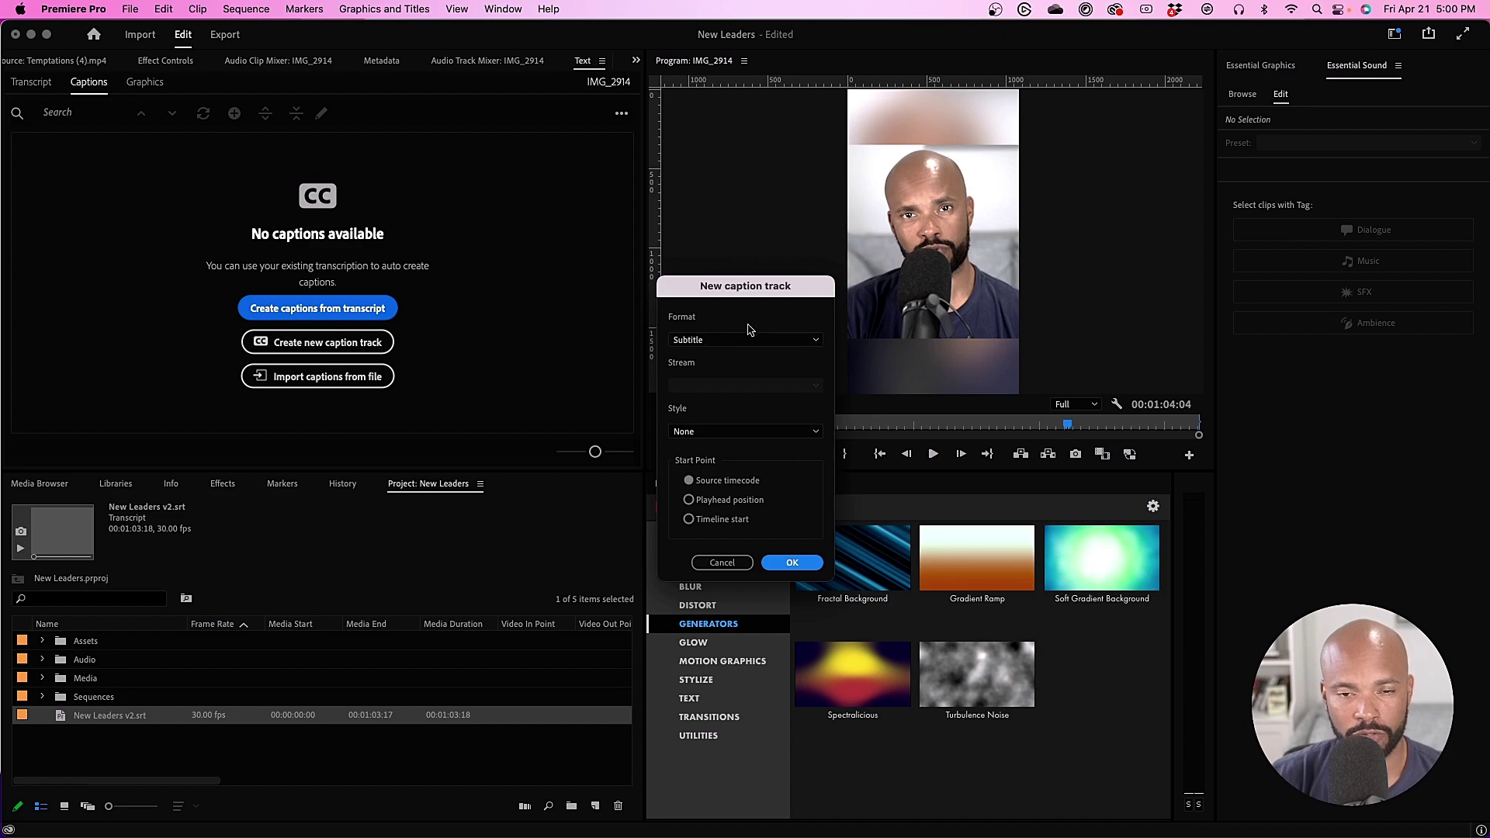
drag(743, 287, 725, 256)
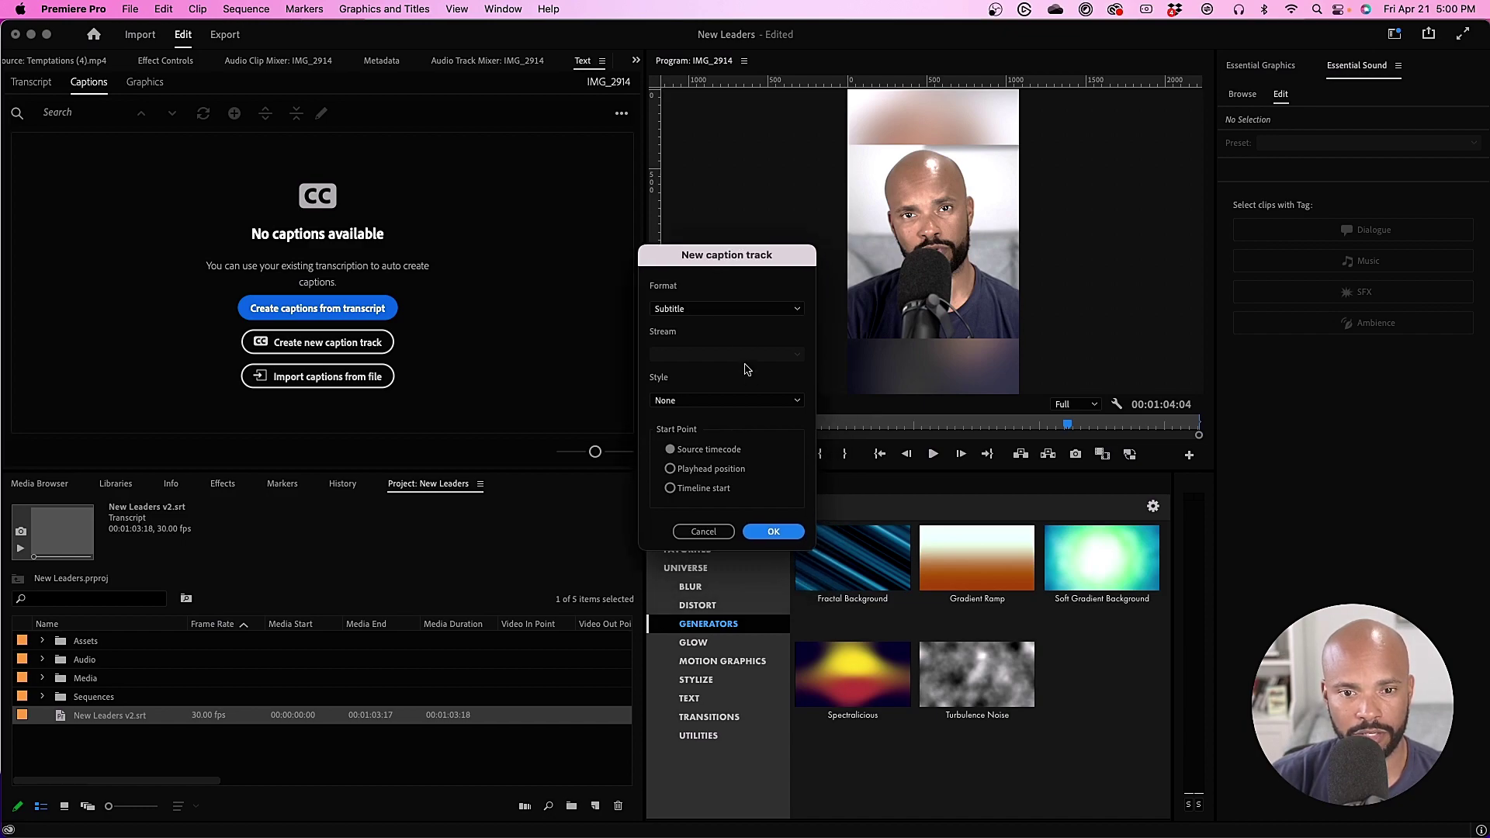
click(795, 402)
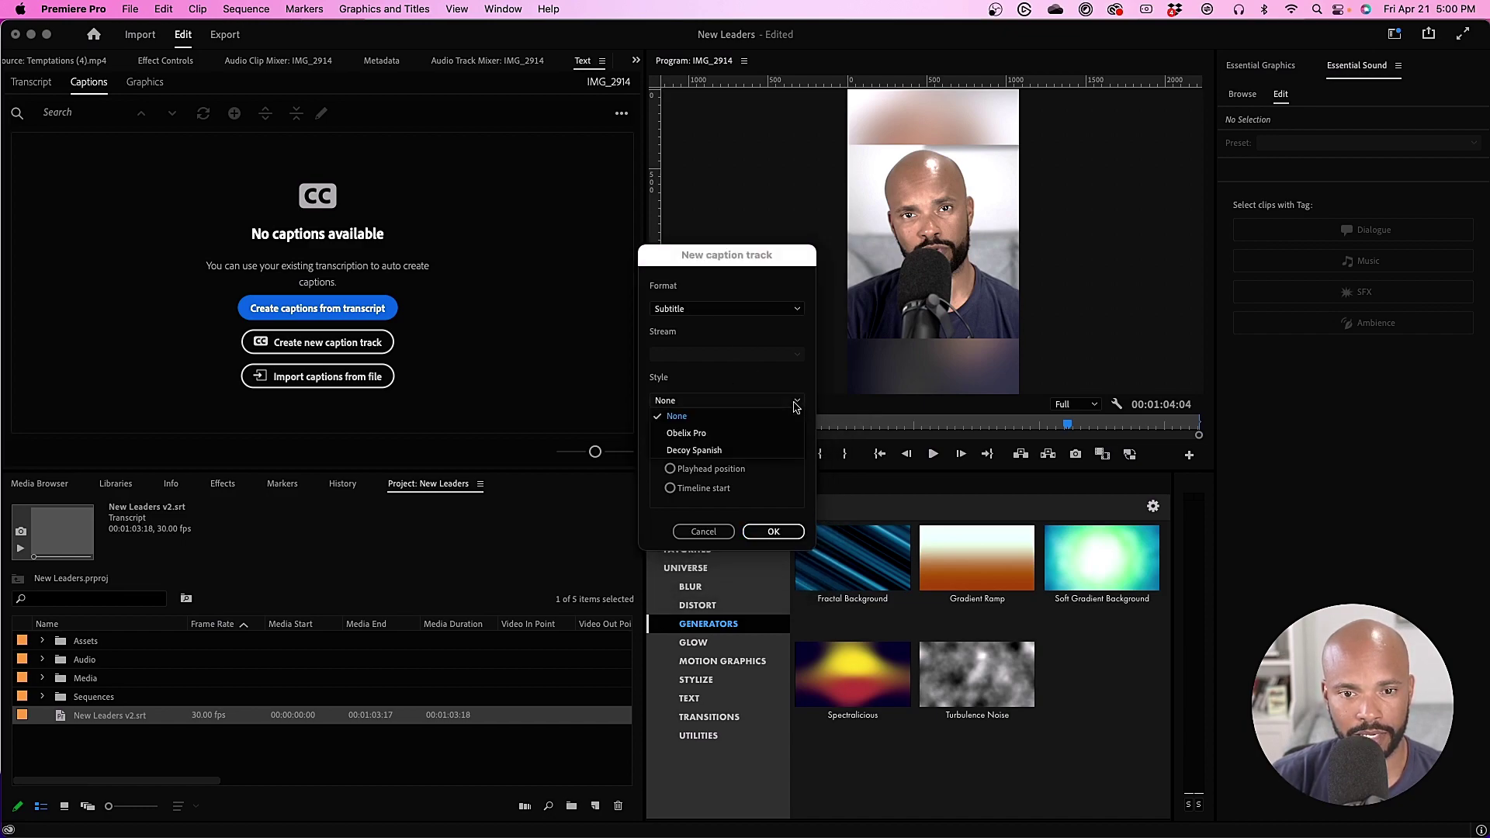
click(699, 435)
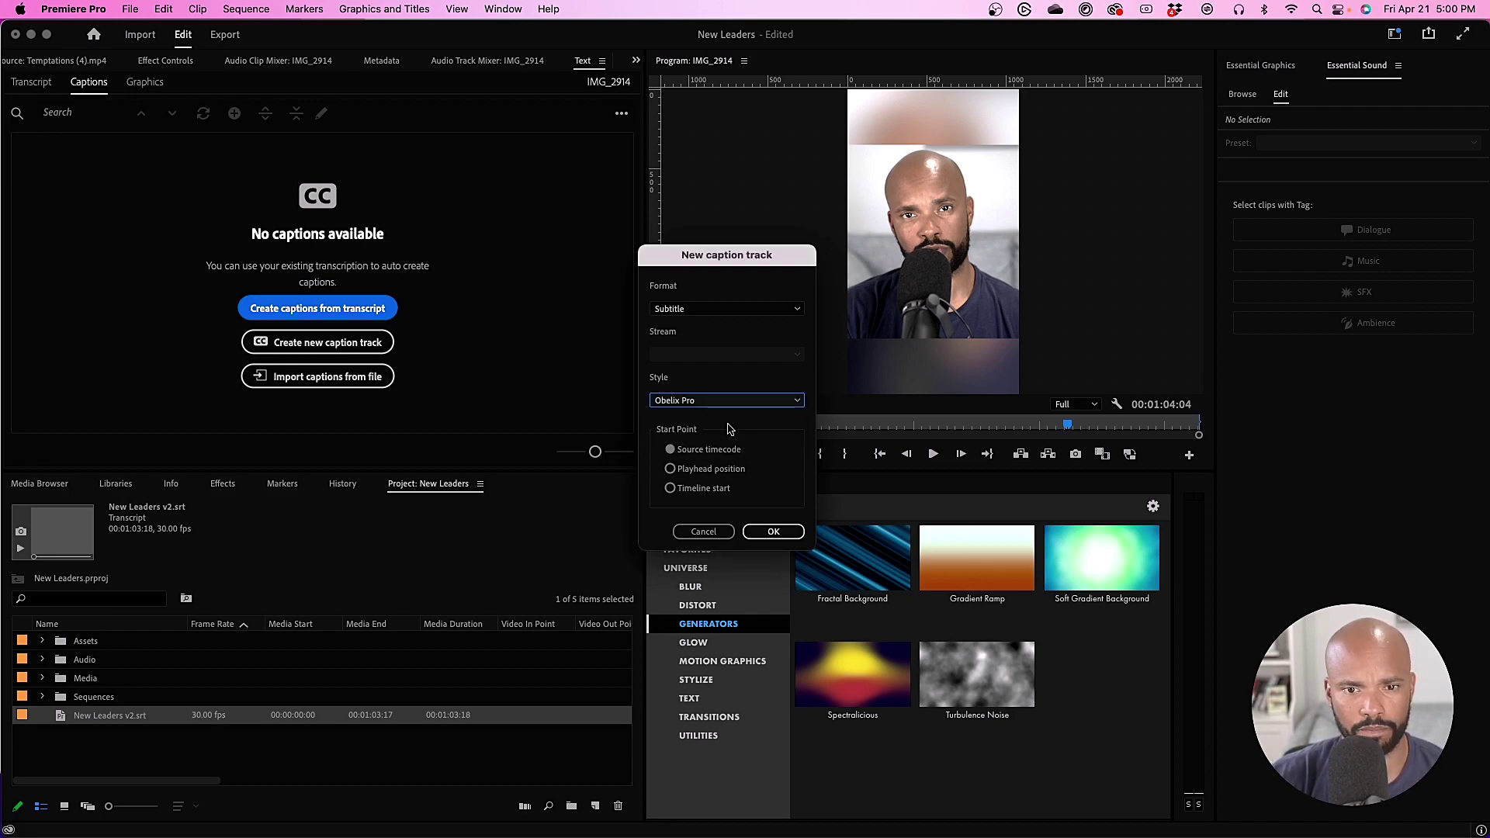
click(776, 532)
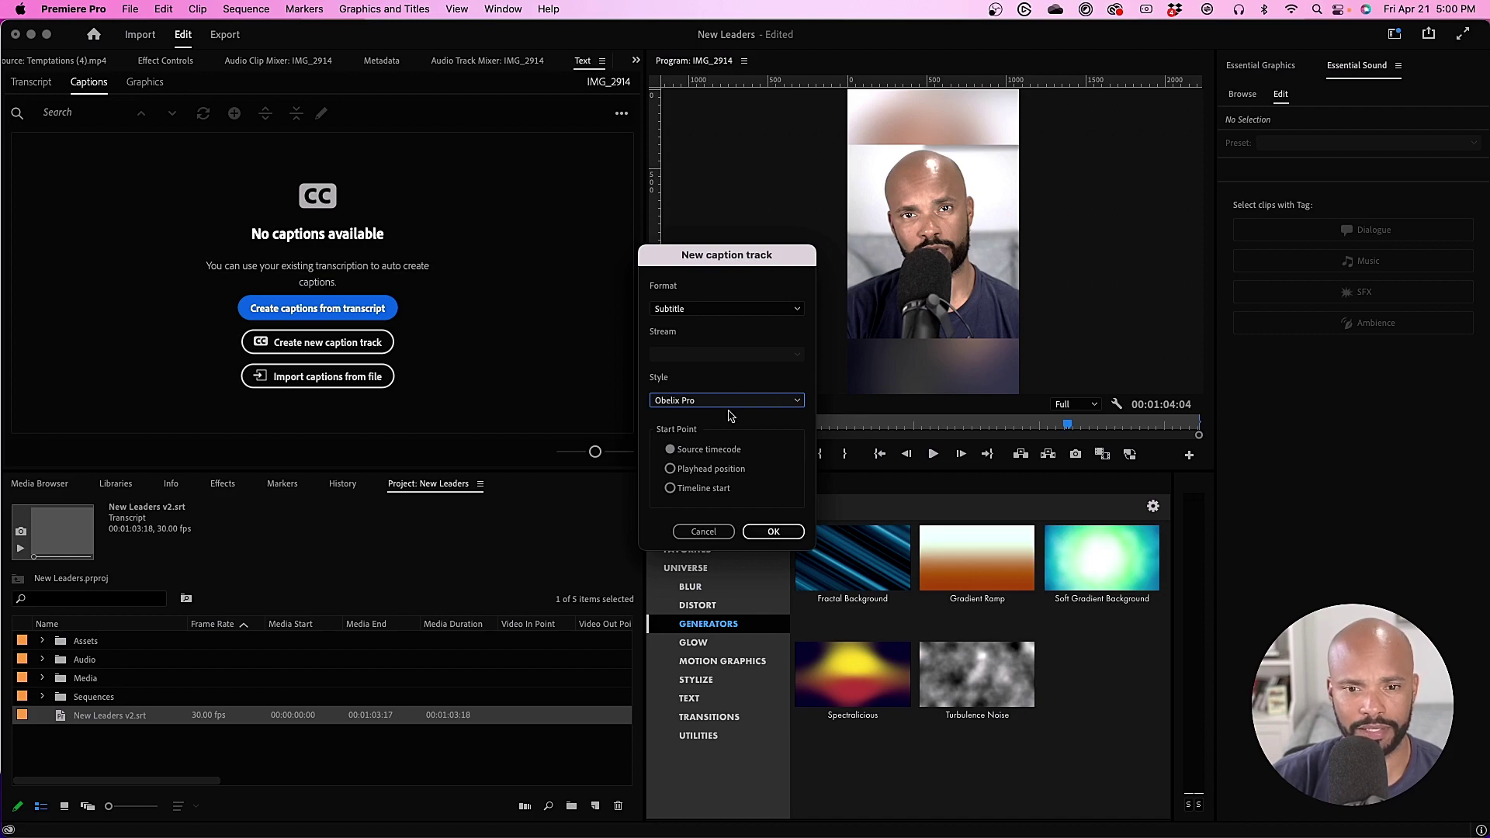
click(775, 533)
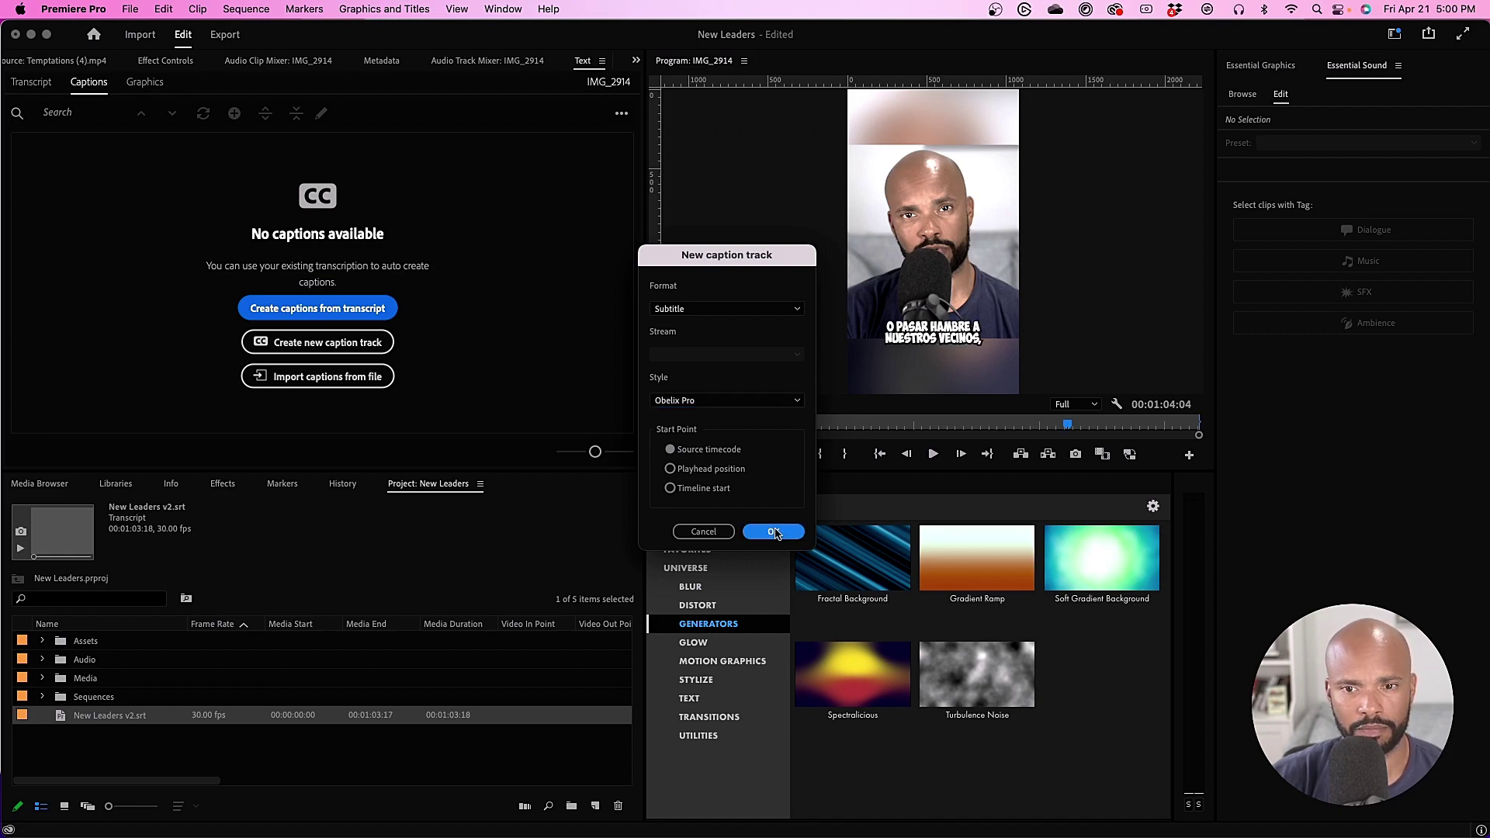
click(774, 532)
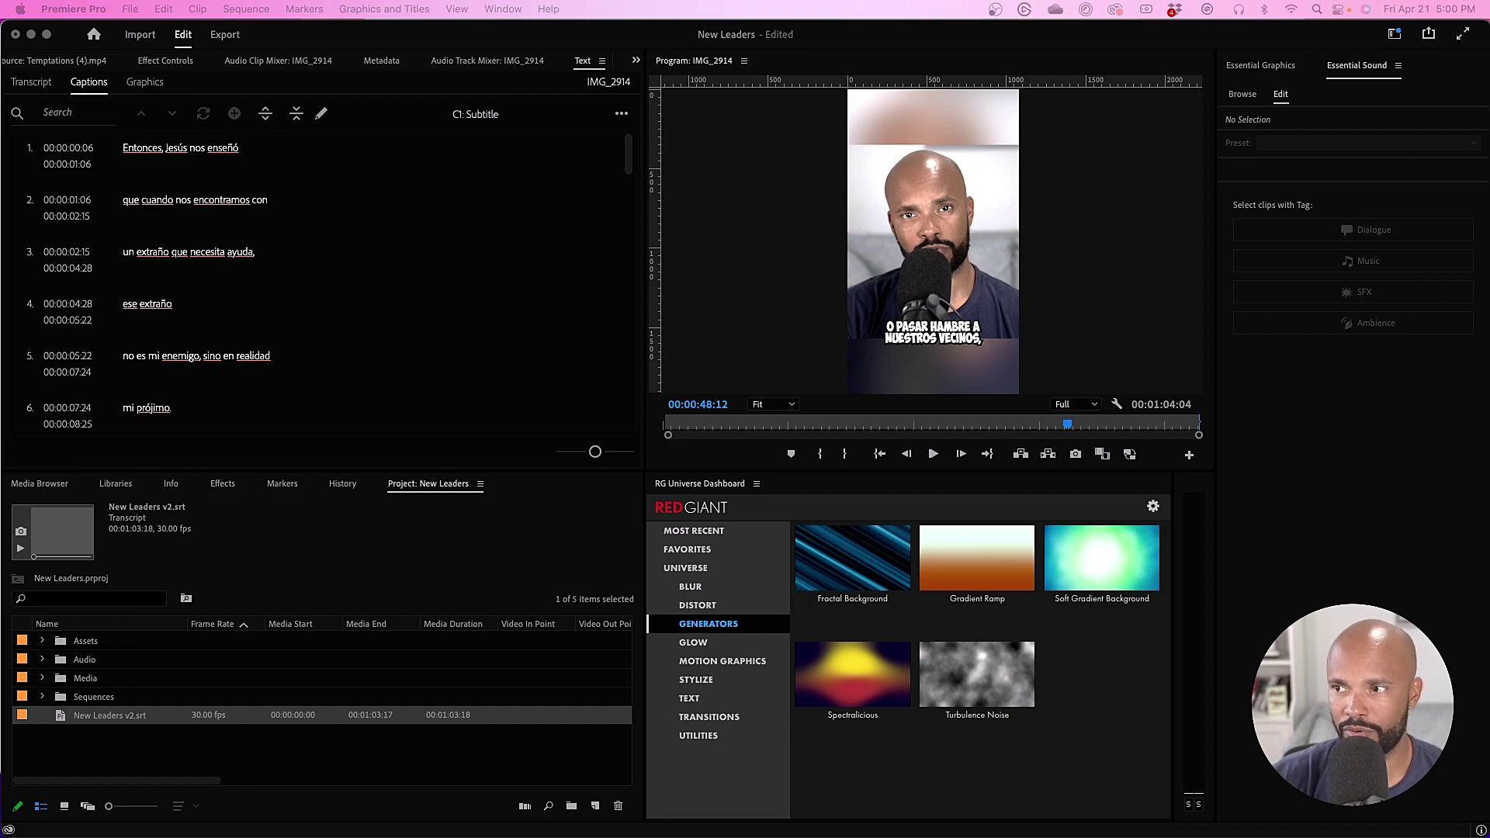
Return to the start of the sequence and play it to review the imported Spanish captions.
key(j)
key(j)
key(j)
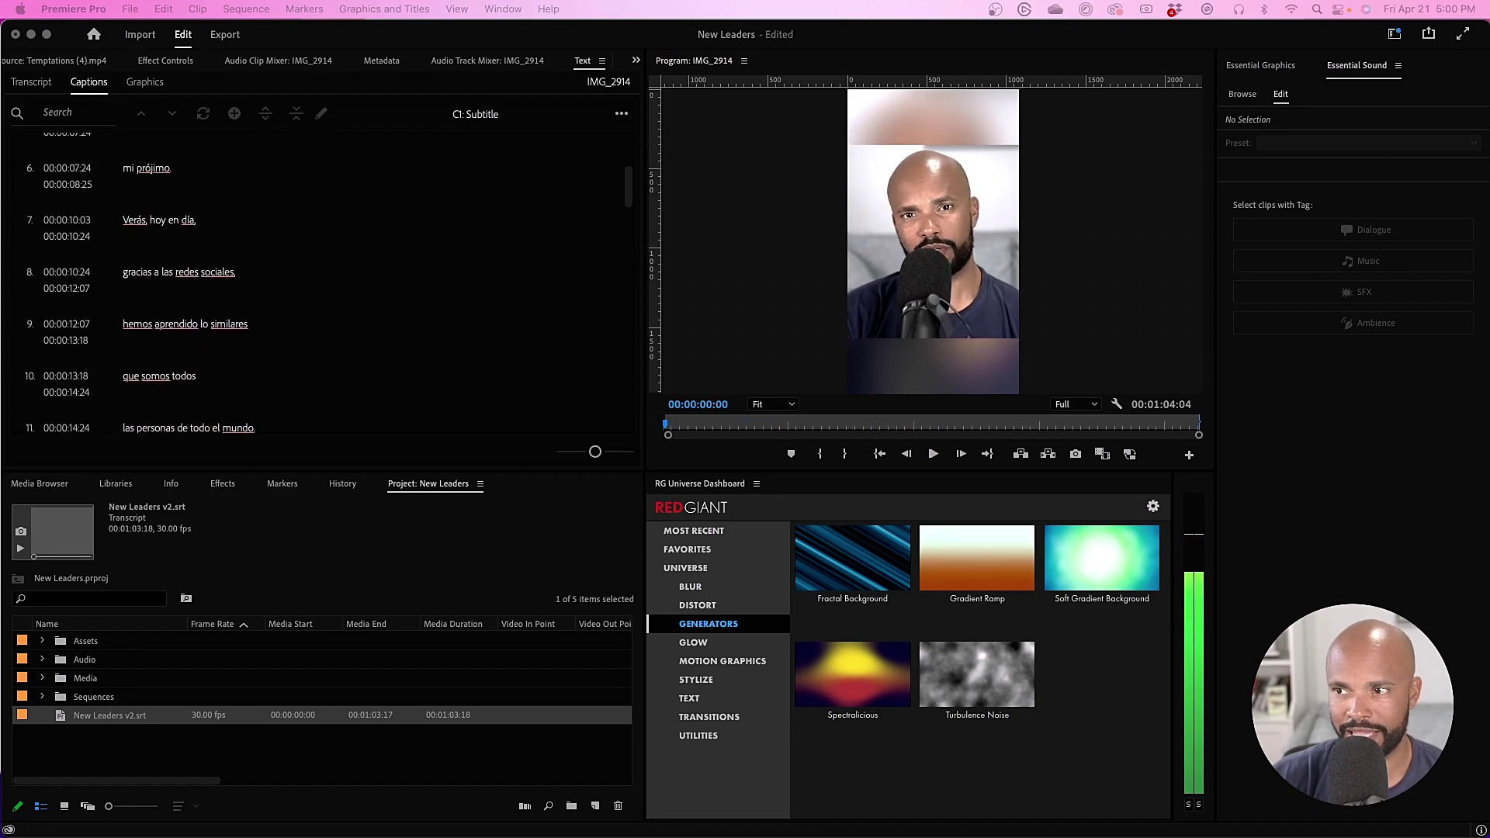
key(space)
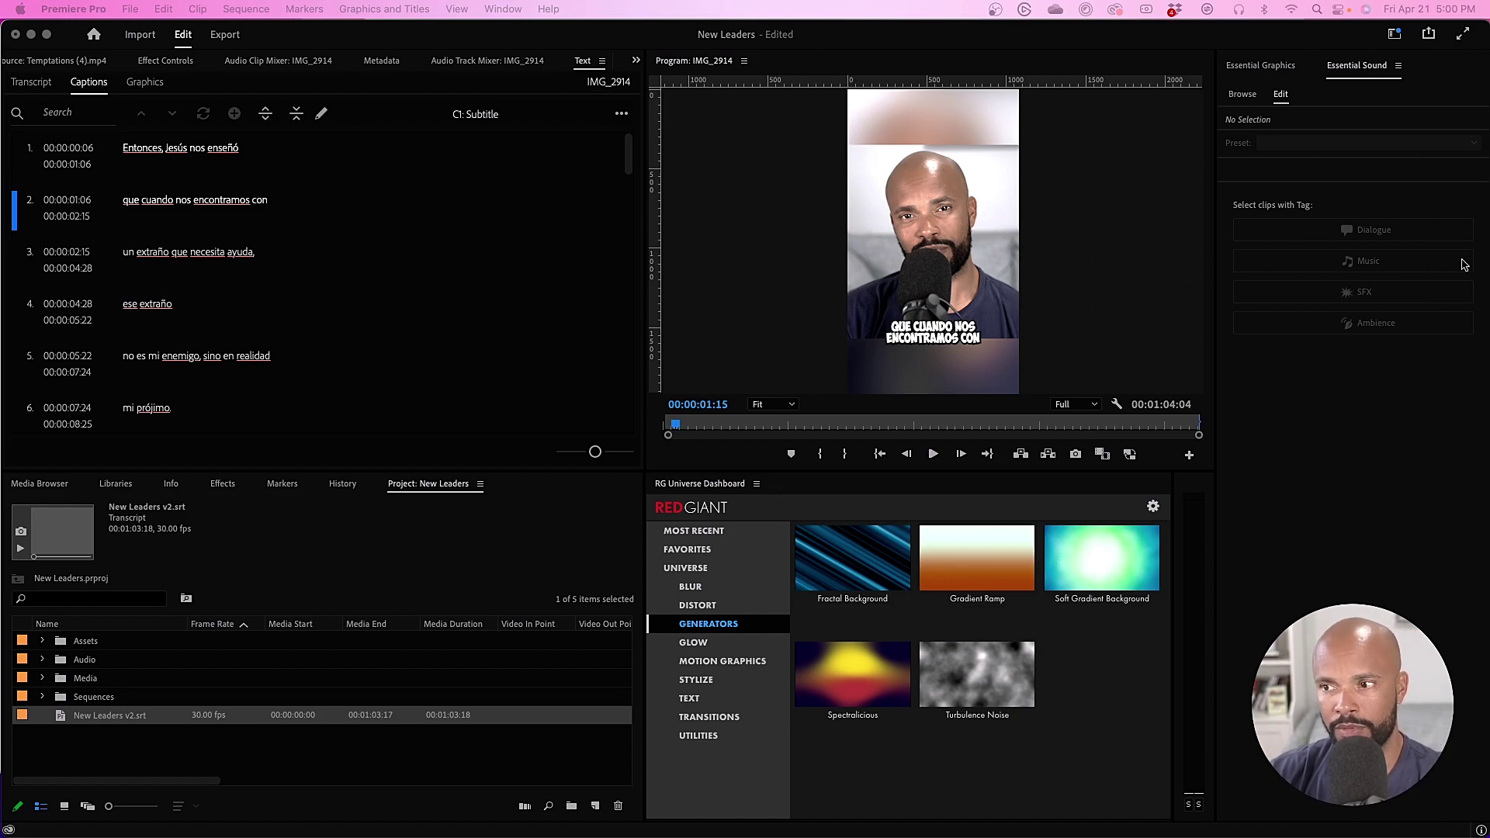
Undo the Spanish caption import and the caption track deletion to bring back the English captions.
key(super+z)
key(super+shift+z)
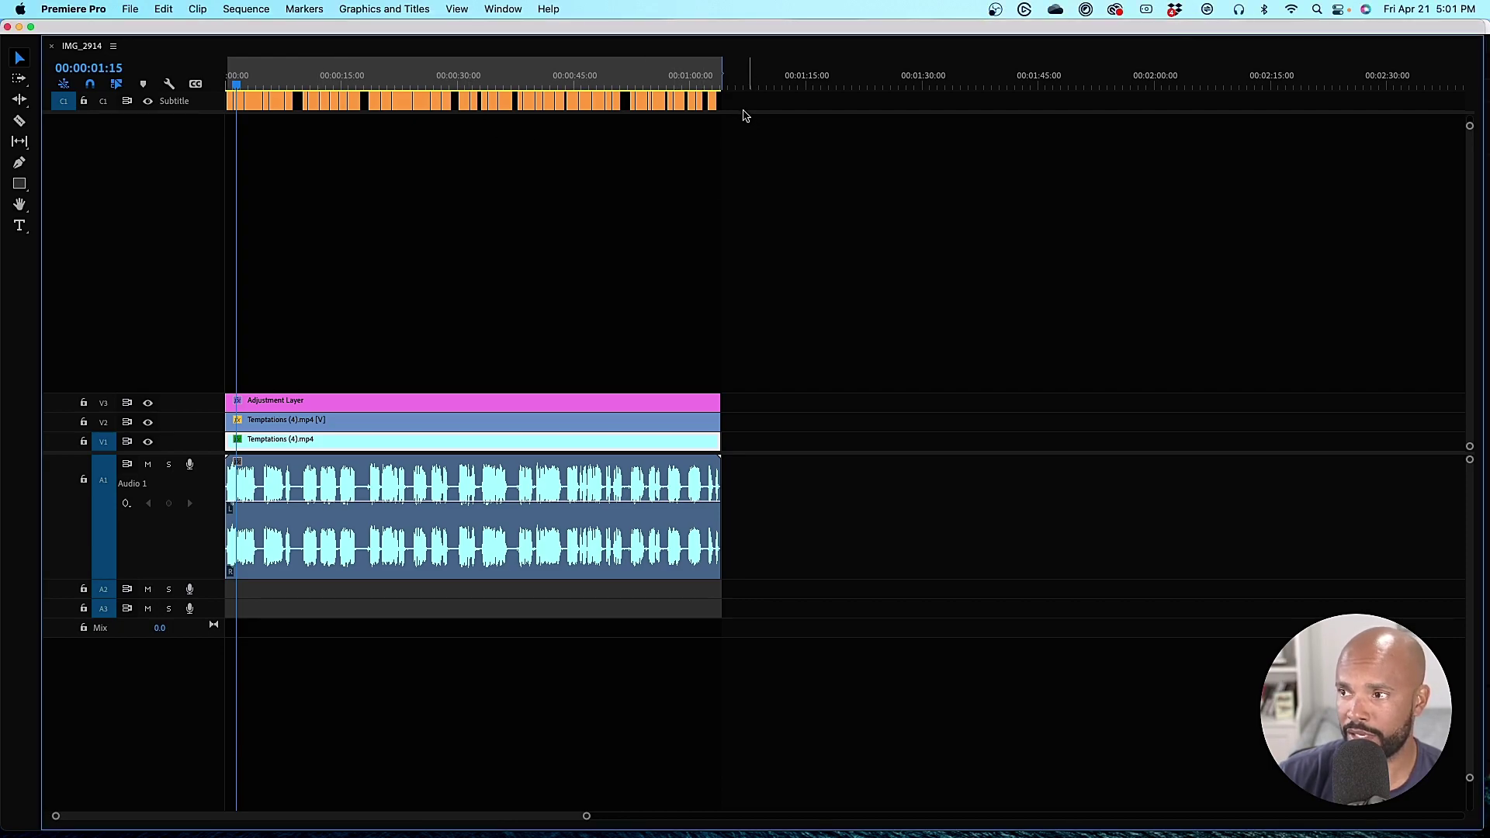
Select all English captions on the Subtitle track and upgrade them to graphics, moving the playhead to about two seconds.
drag(741, 107, 219, 190)
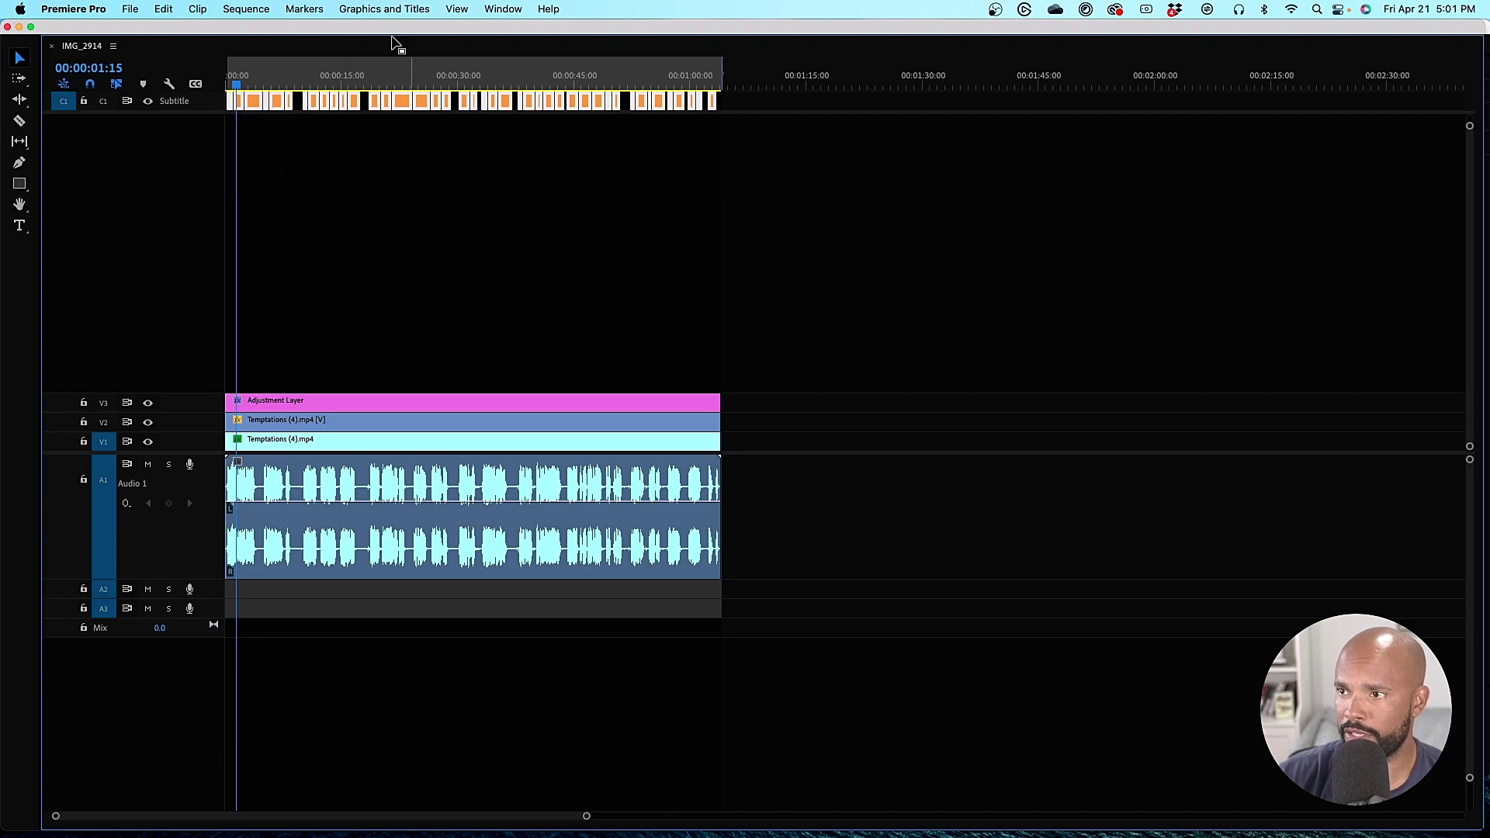
click(378, 10)
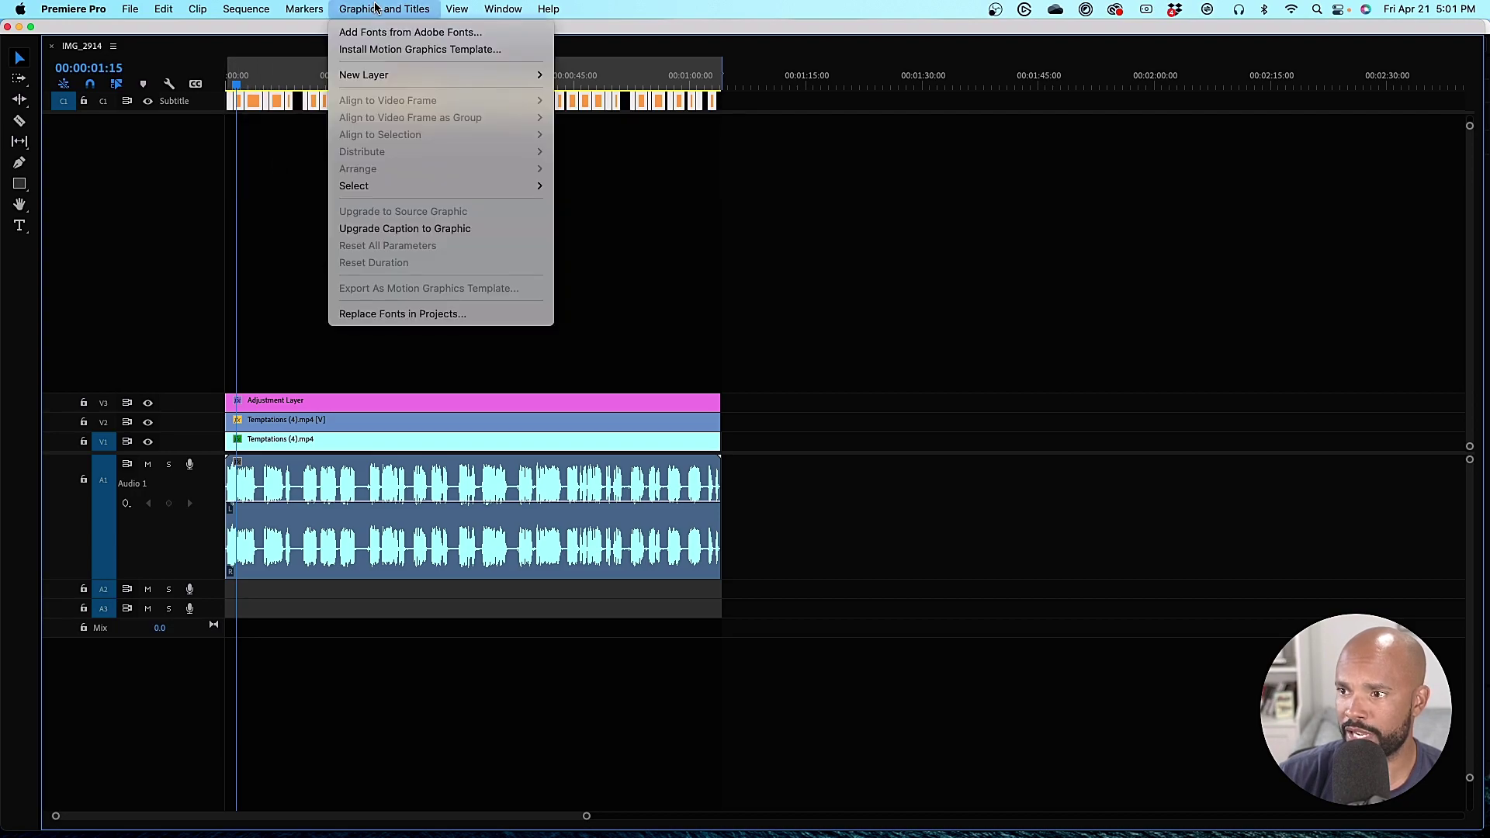
click(375, 230)
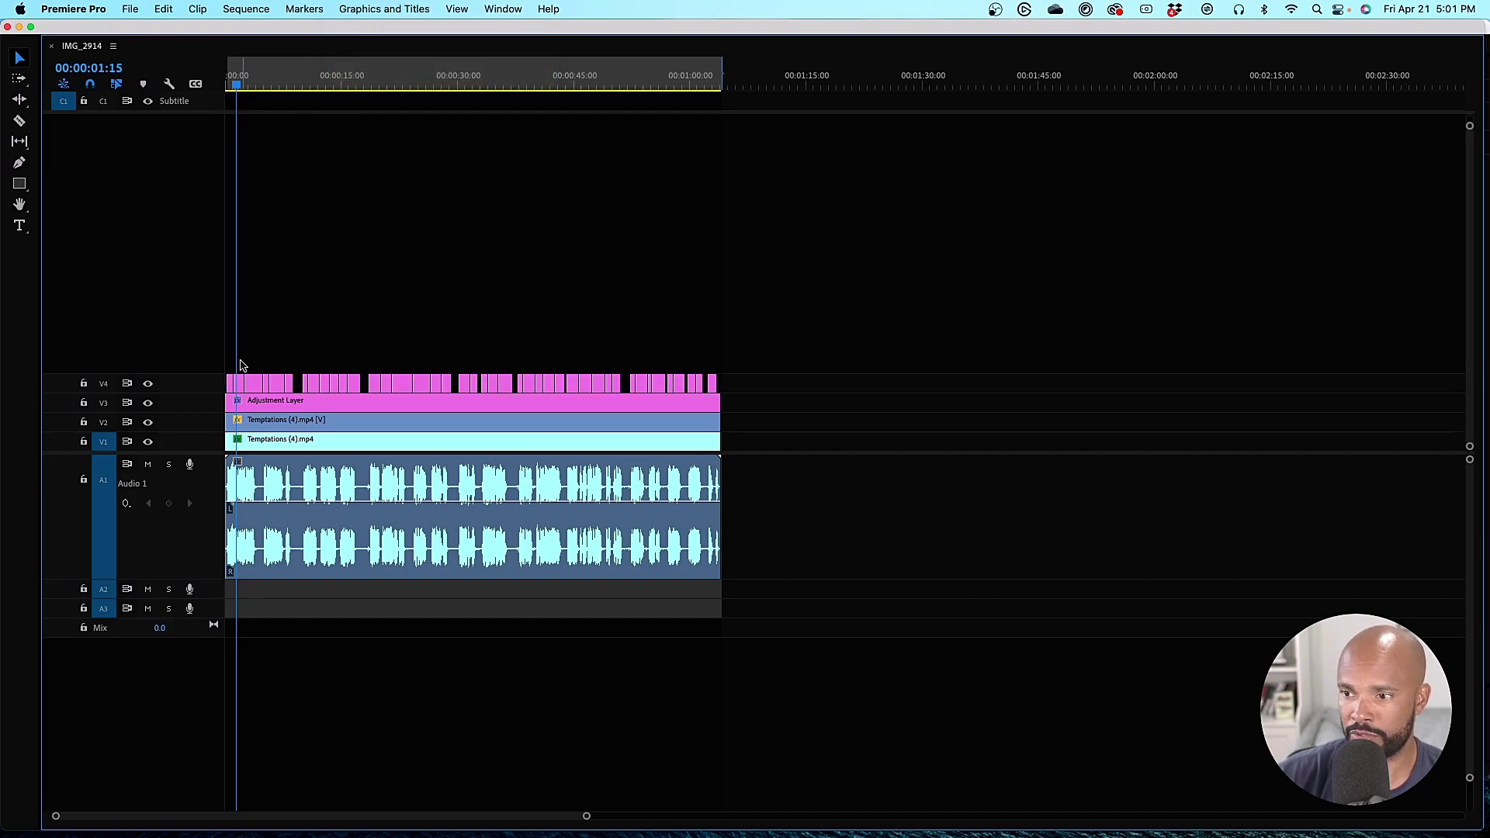
mouse_move(240, 87)
mouse_down()
mouse_move(260, 87)
mouse_move(242, 87)
mouse_up()
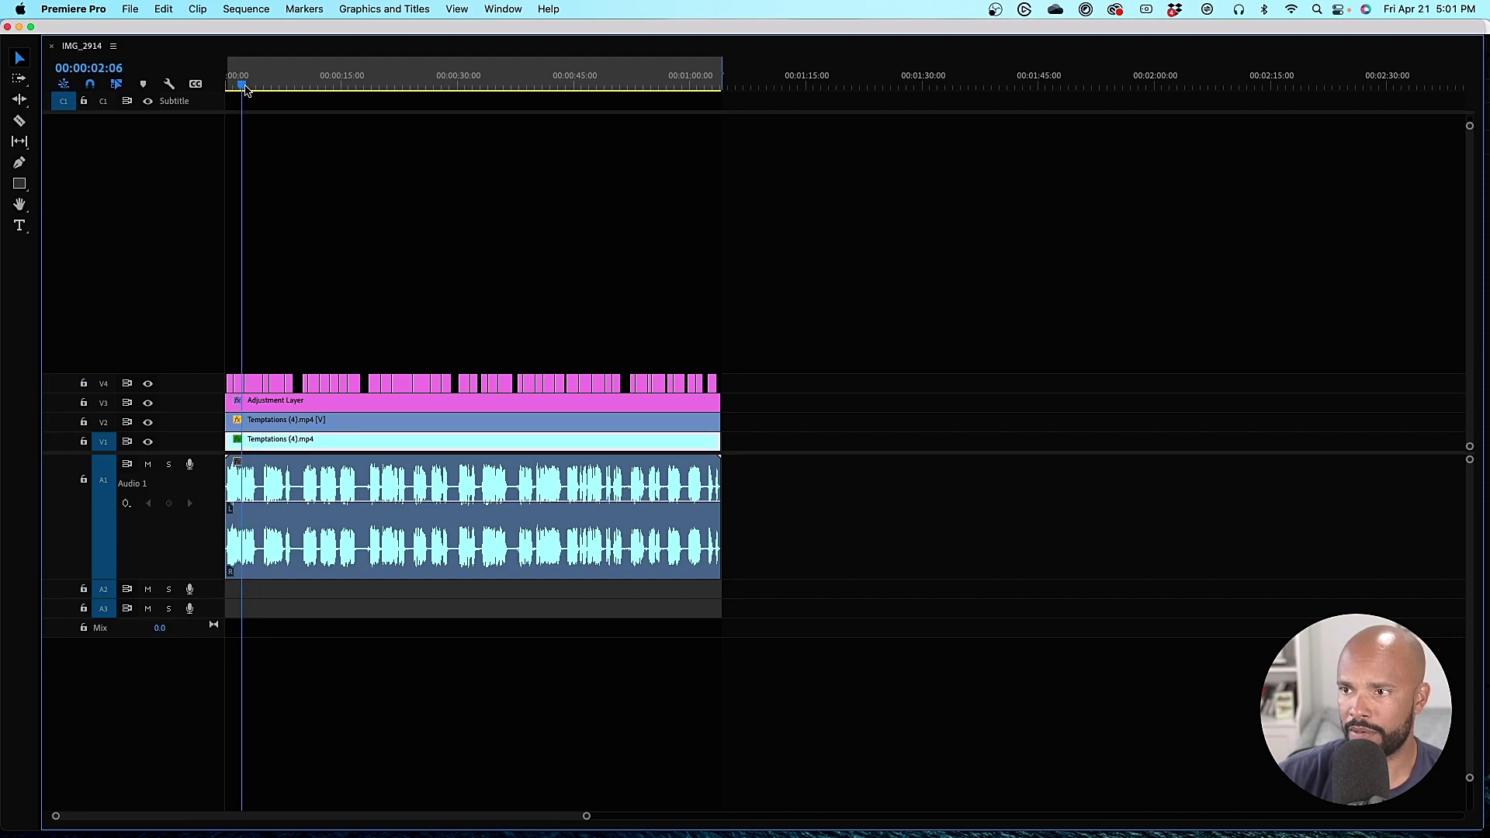
Delete the emptied Subtitle caption track from the timeline.
right_click(171, 104)
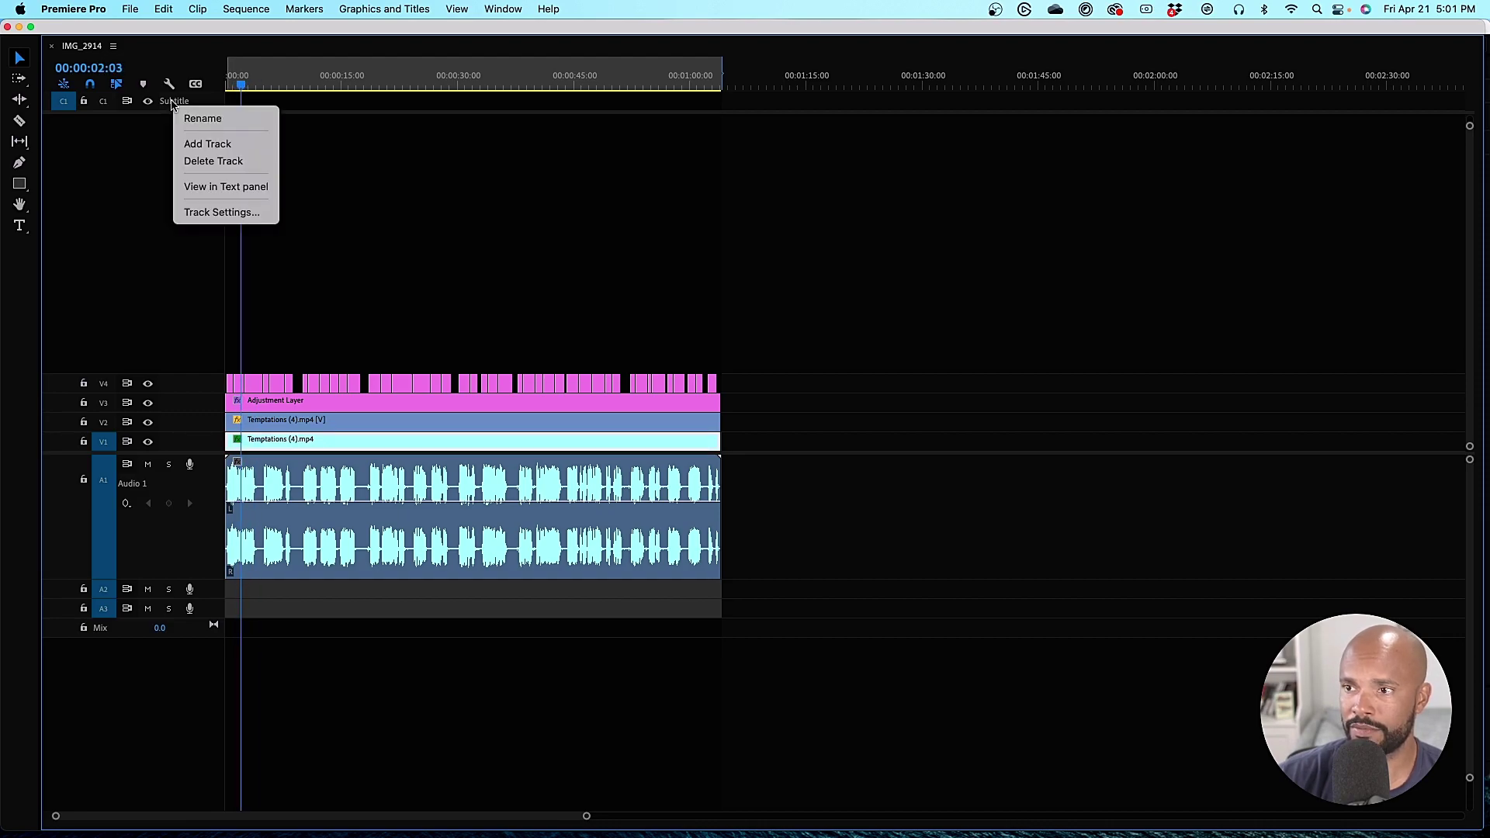
click(194, 162)
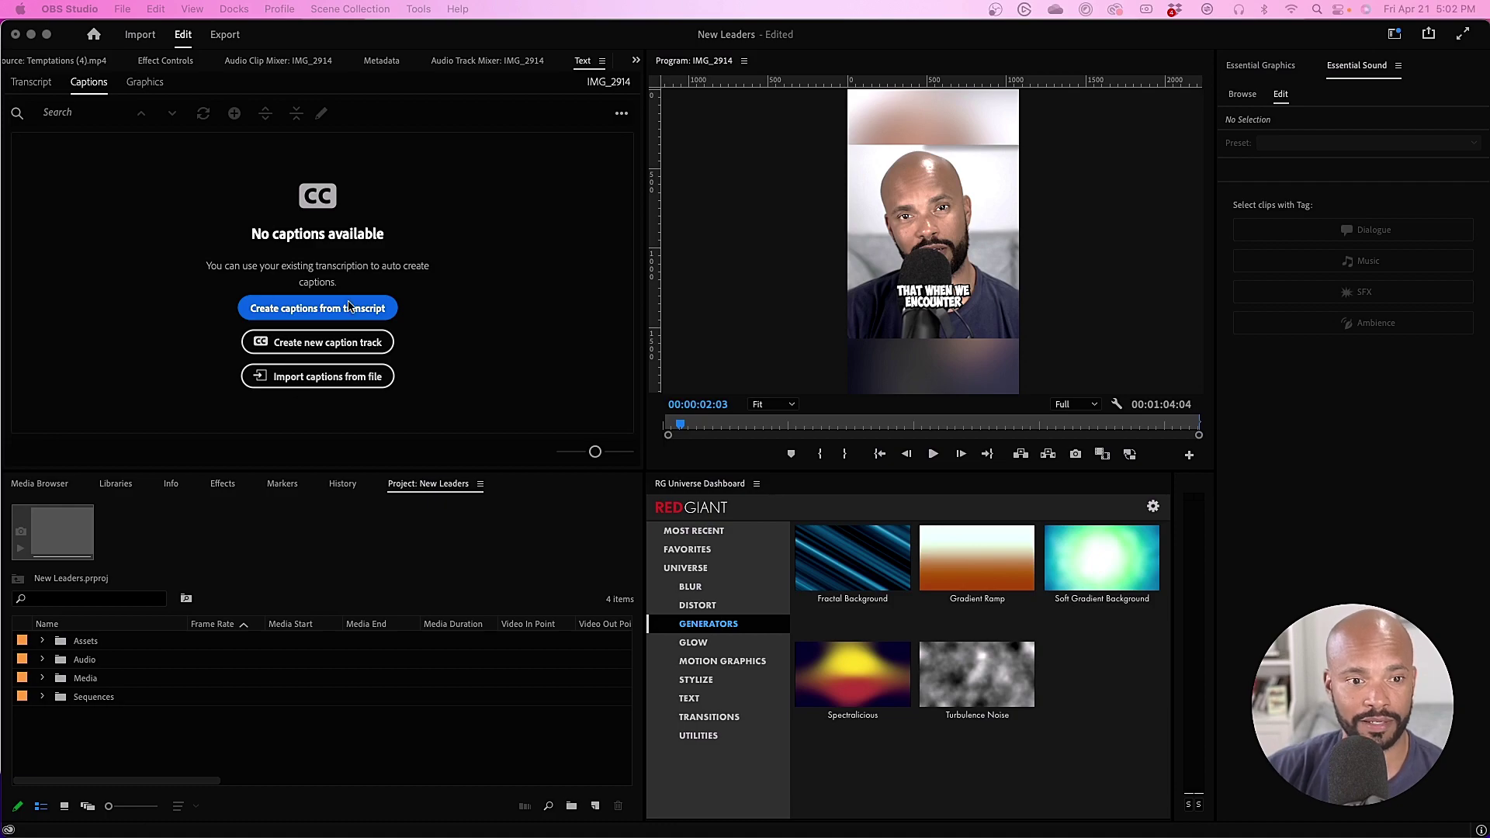
Import the Spanish captions from New Leaders v2.srt as a Subtitle track styled with Obelix Pro, alongside the English graphics.
click(340, 396)
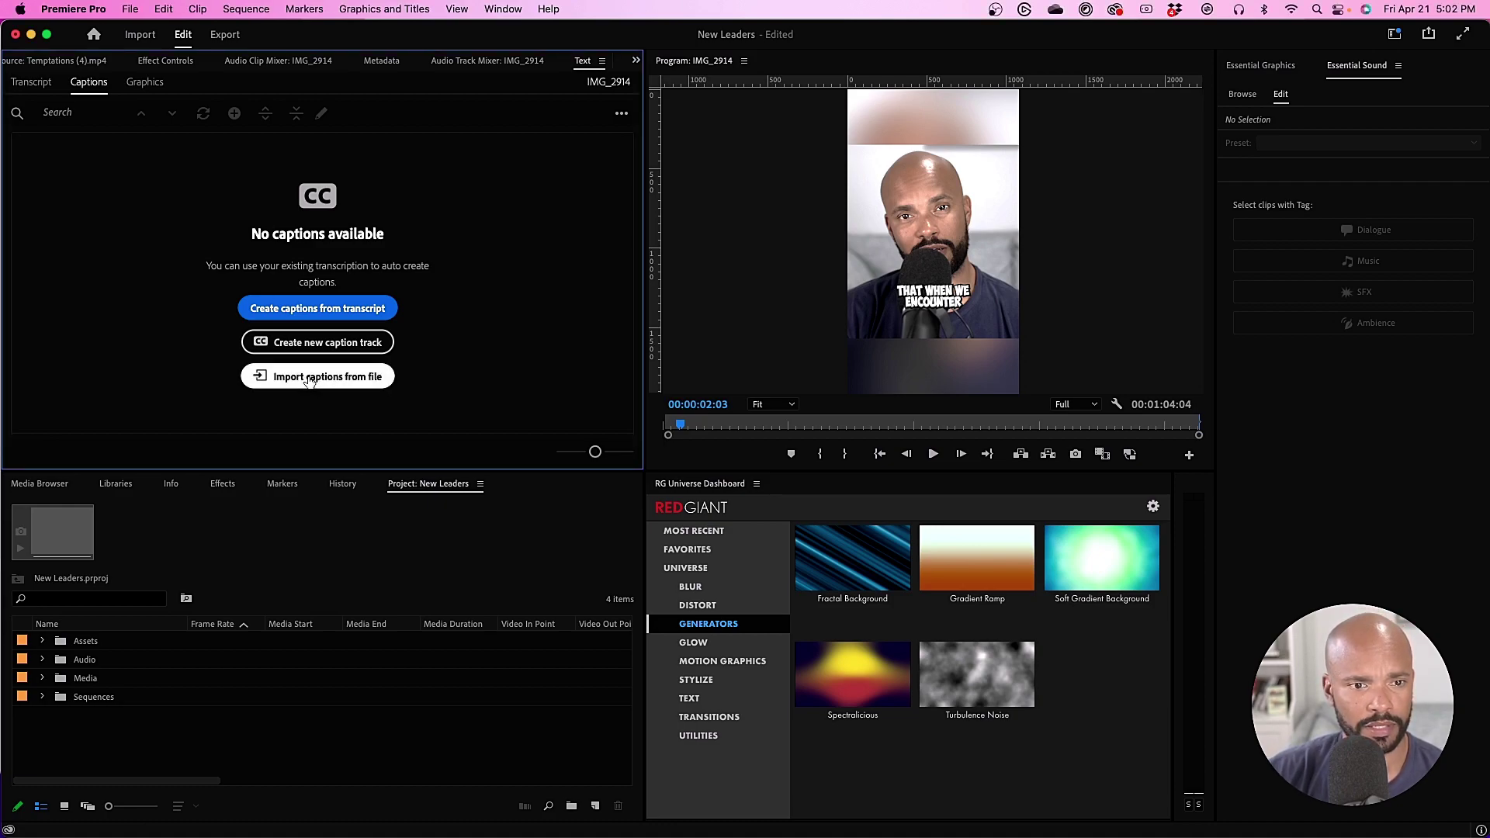
click(310, 379)
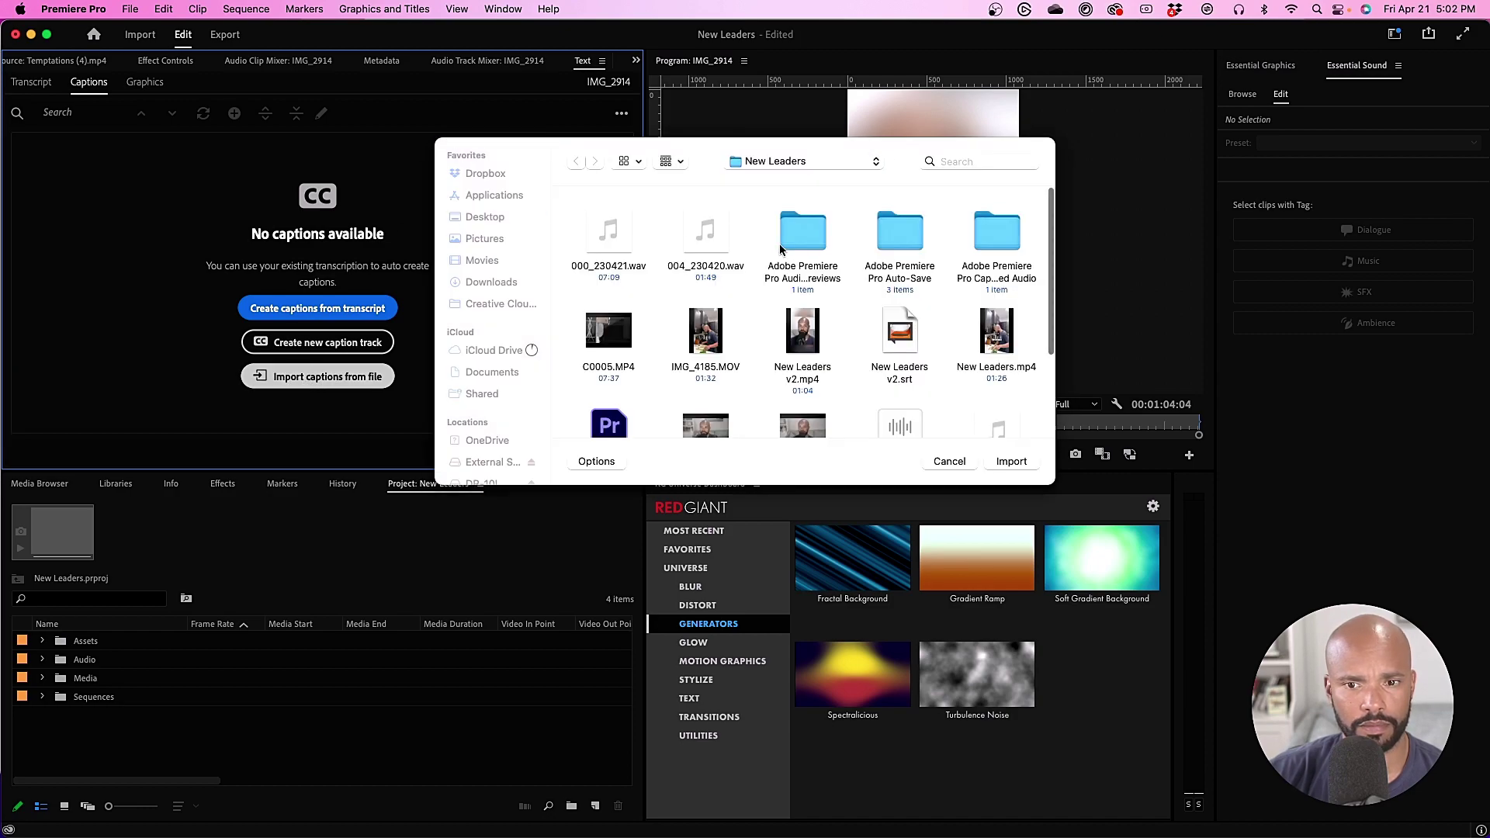
click(913, 350)
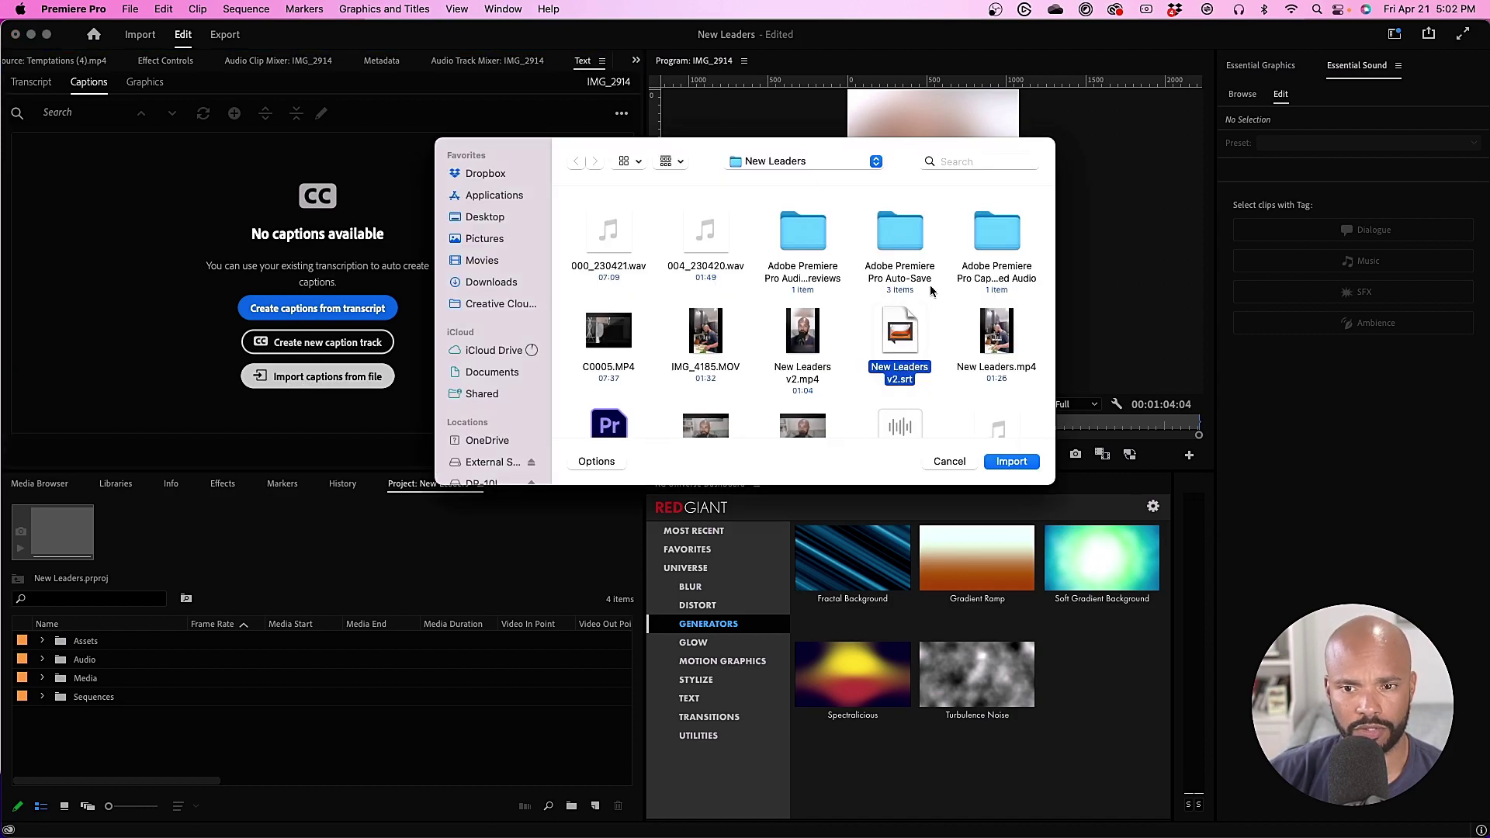
click(1011, 462)
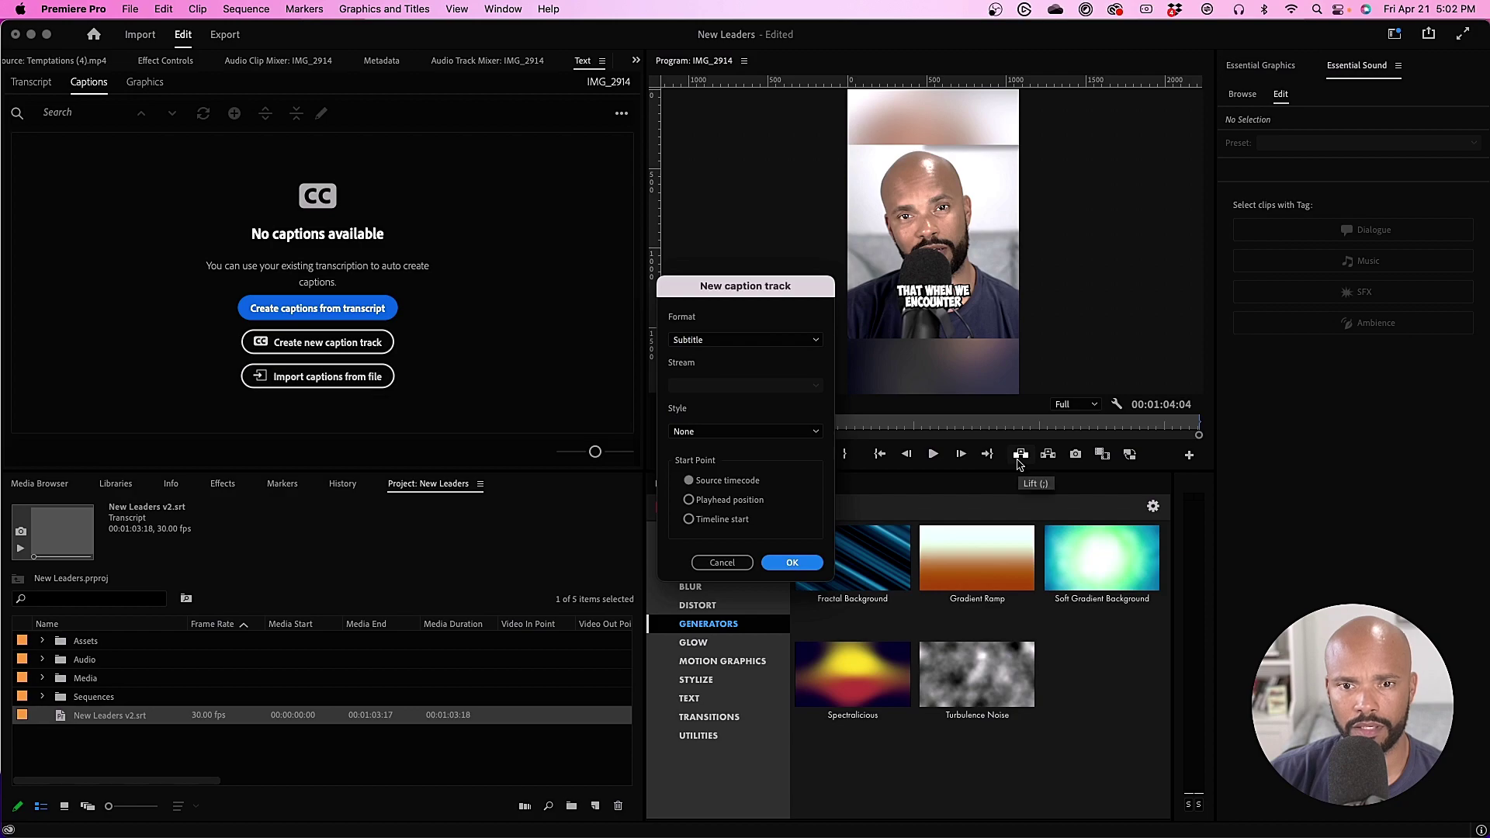
click(814, 432)
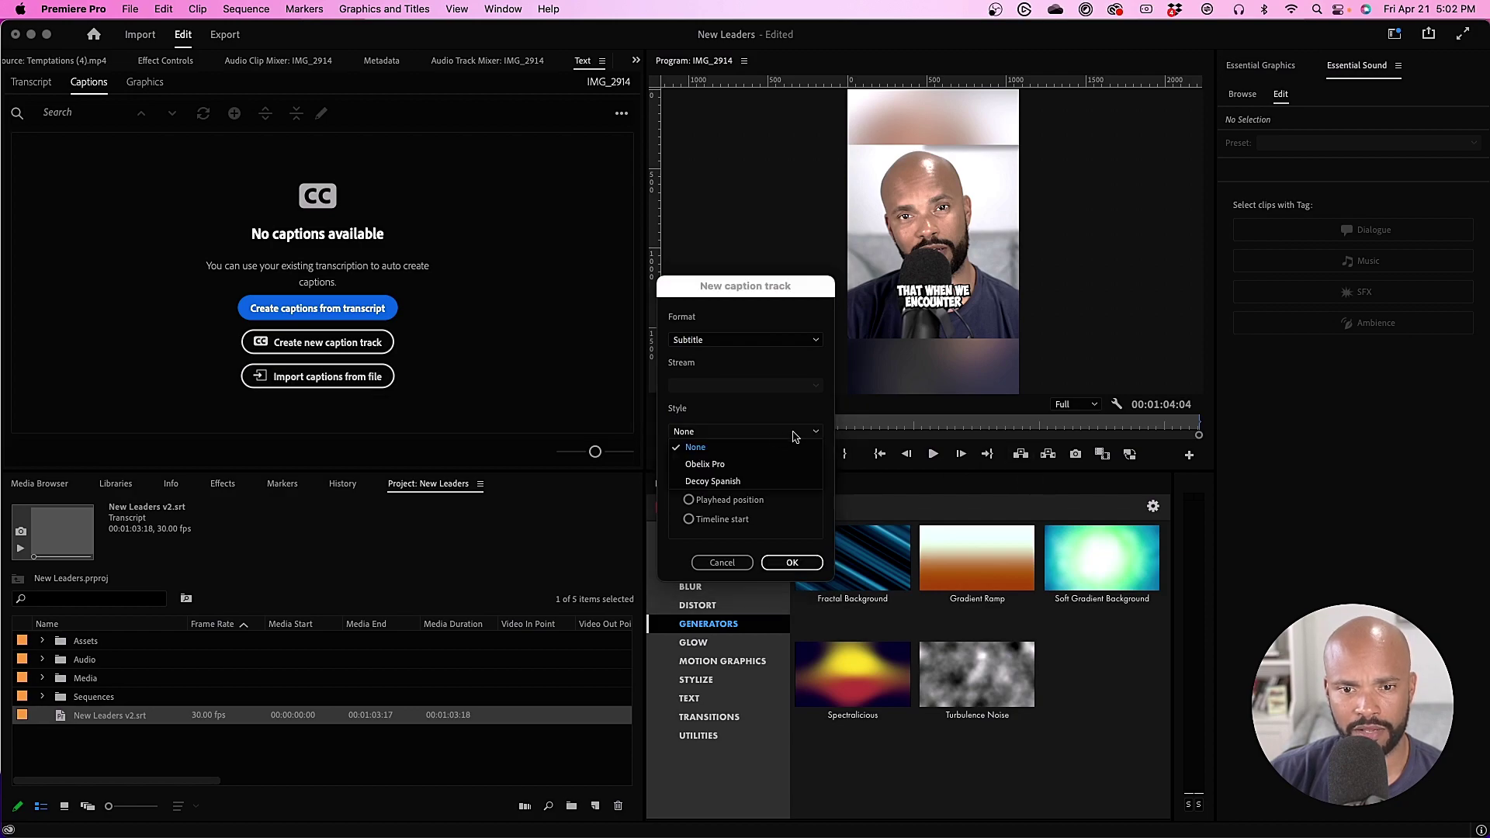
click(730, 463)
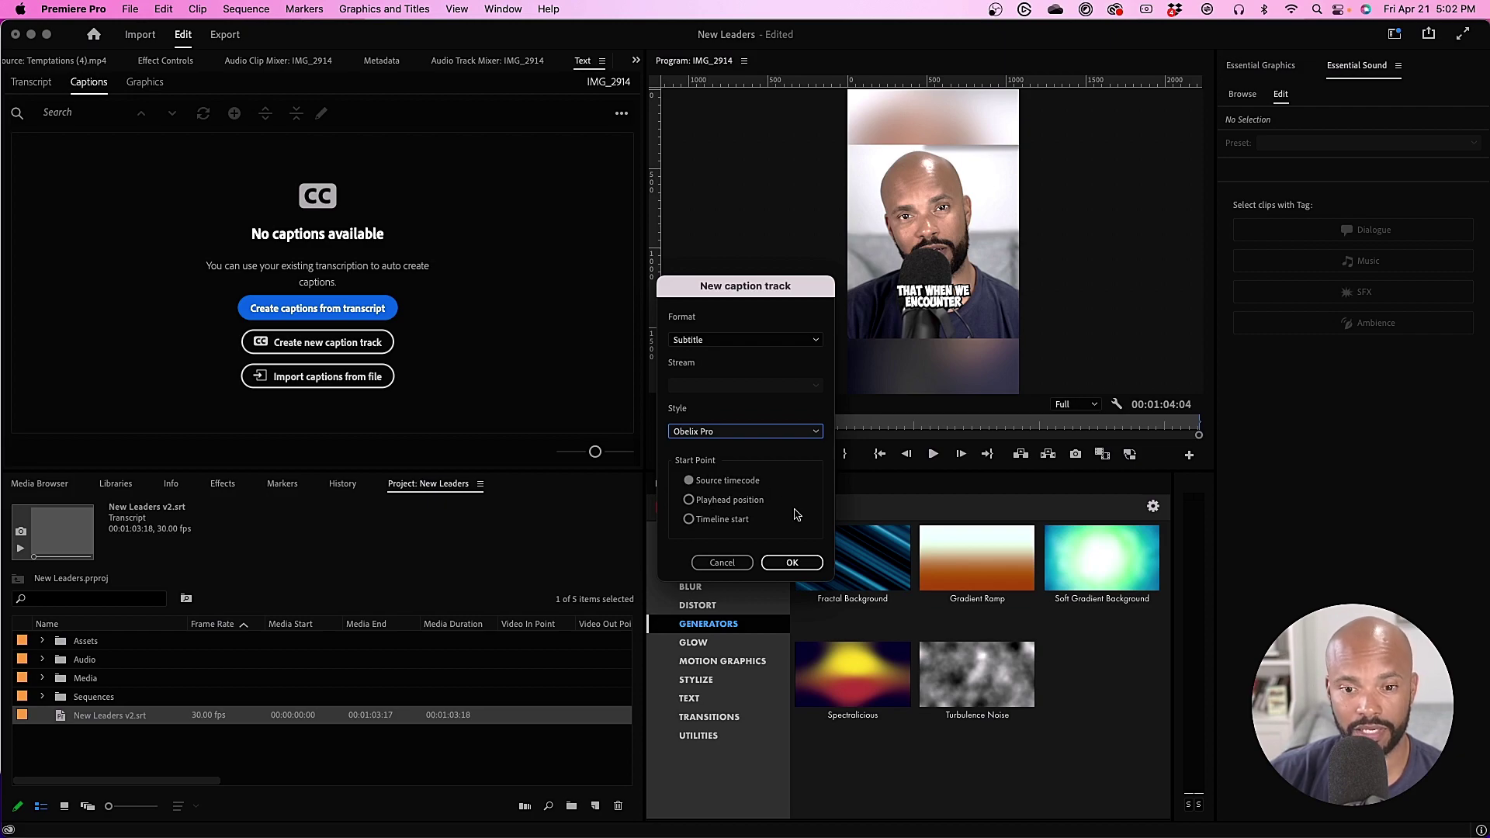
click(795, 563)
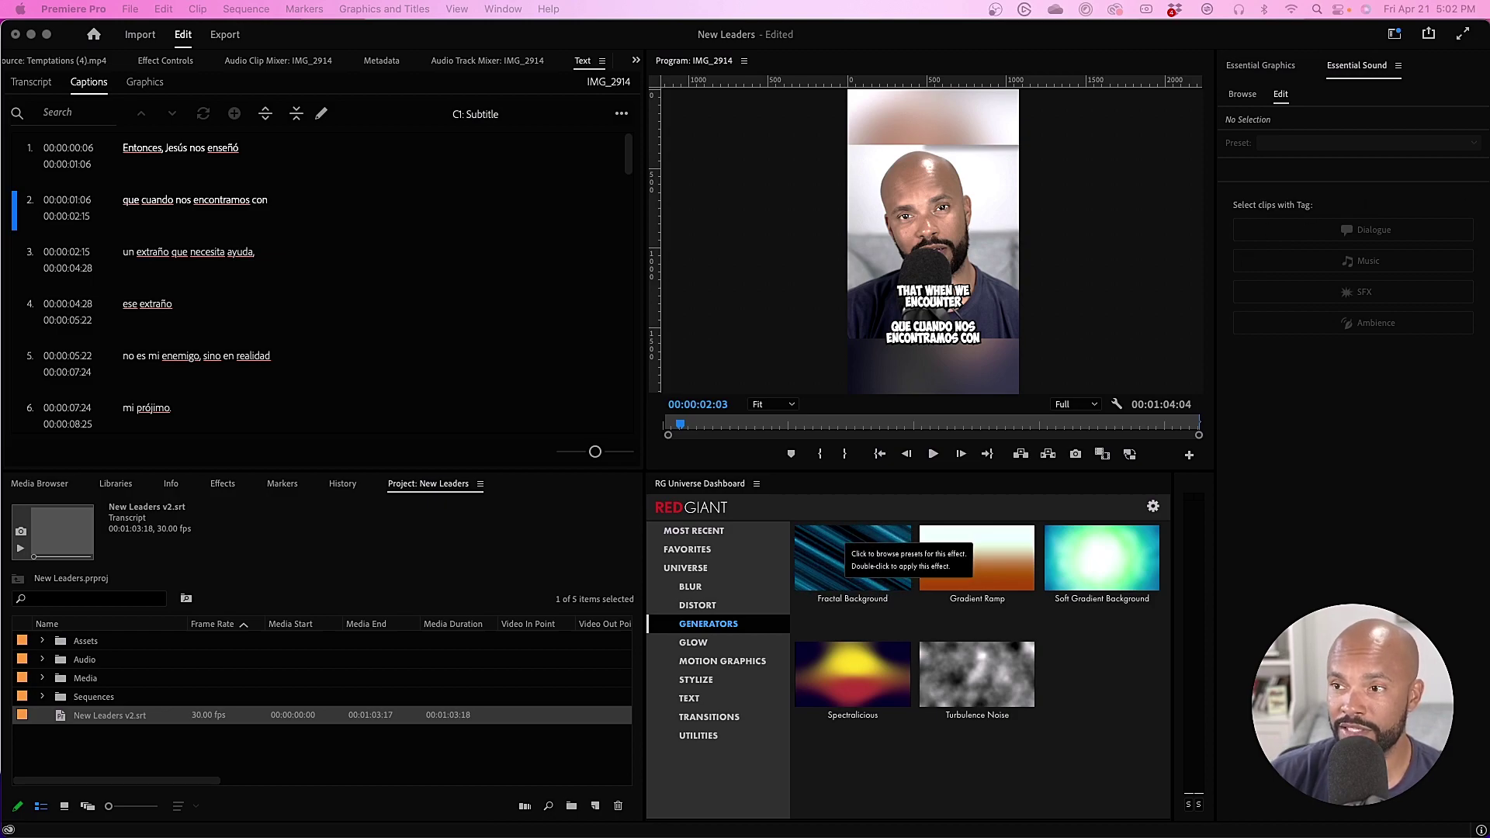
Play the sequence from about two seconds to check the English and Spanish captions together.
key(space)
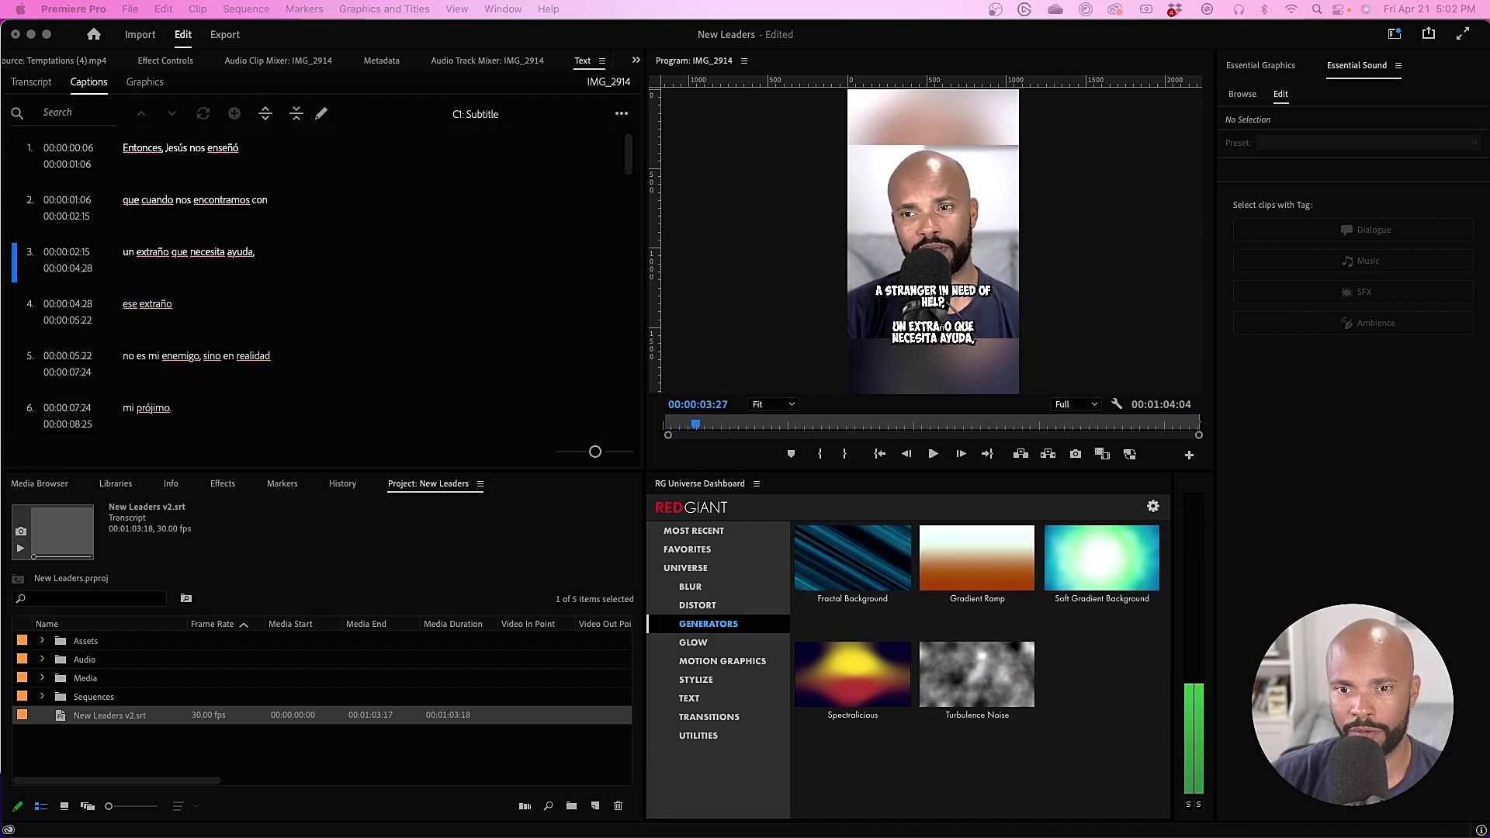
key(space)
key(space)
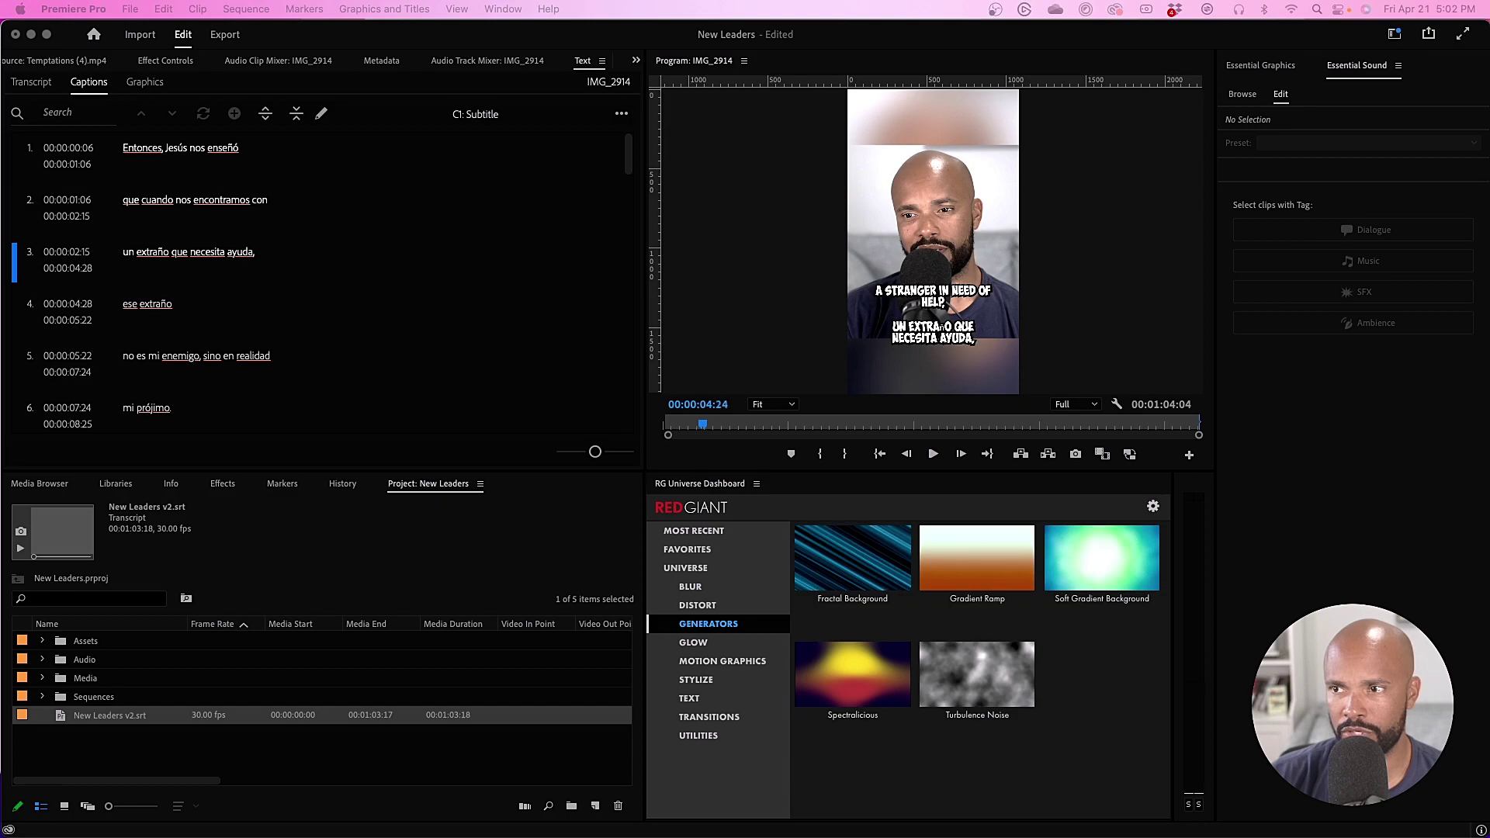